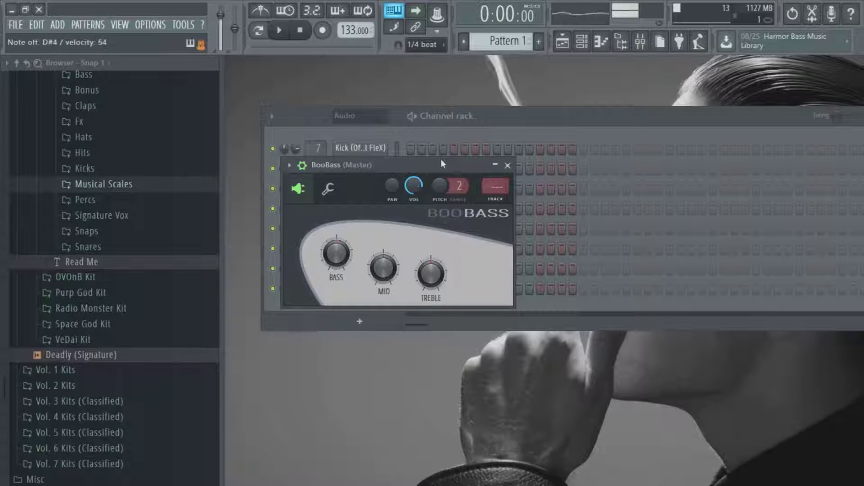
Step: Review the sample settings of the HiHat, OpenHat, Snare and Clap channels one after another
click(507, 165)
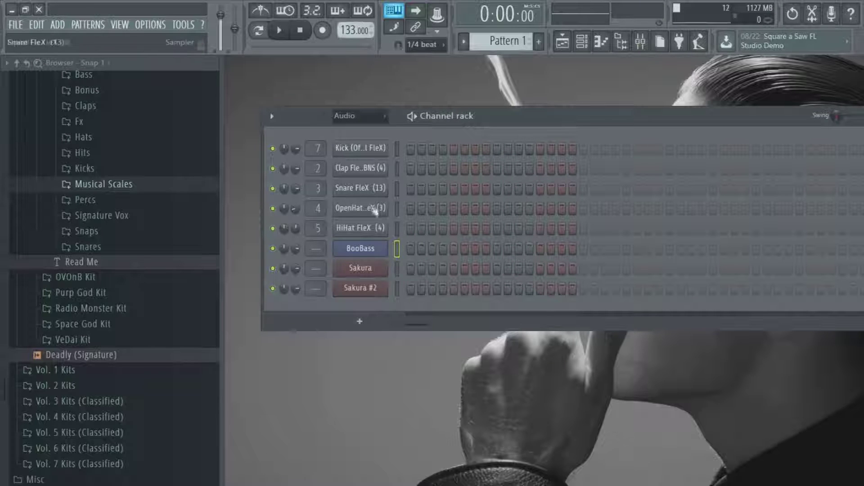
click(379, 233)
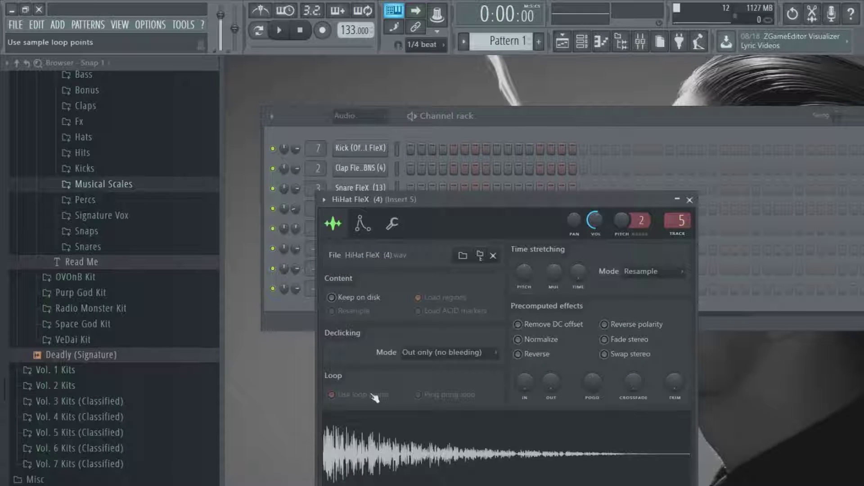
click(689, 200)
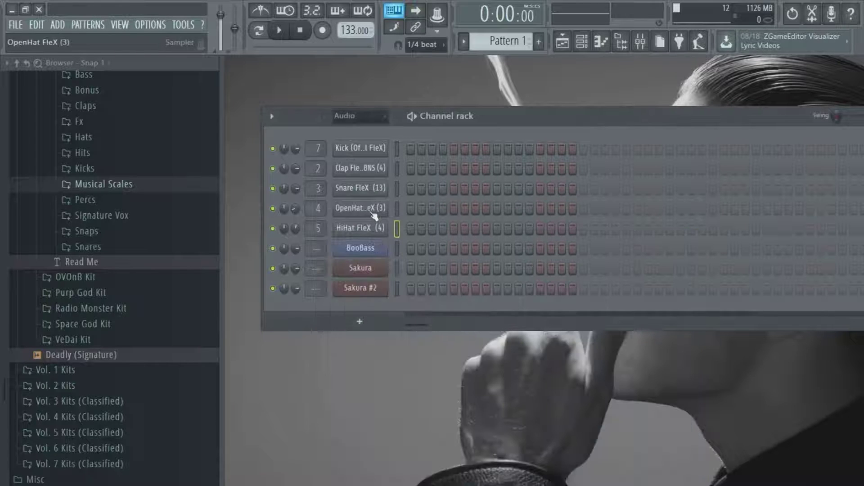
click(372, 213)
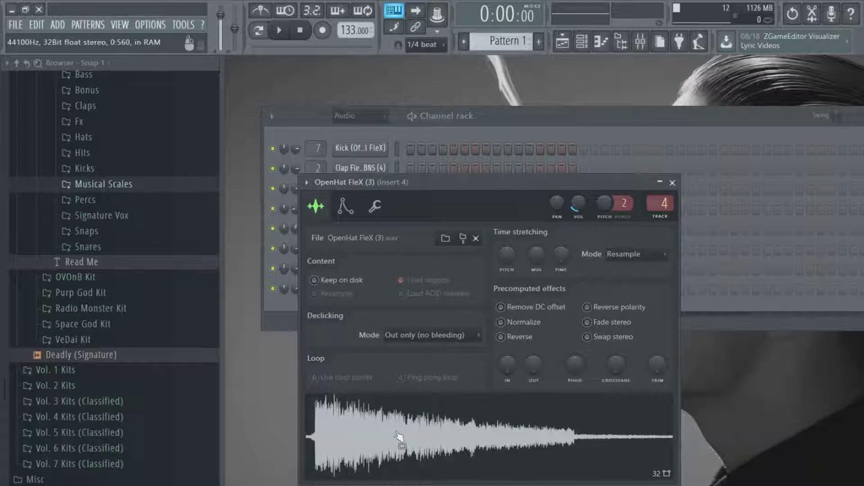
click(672, 183)
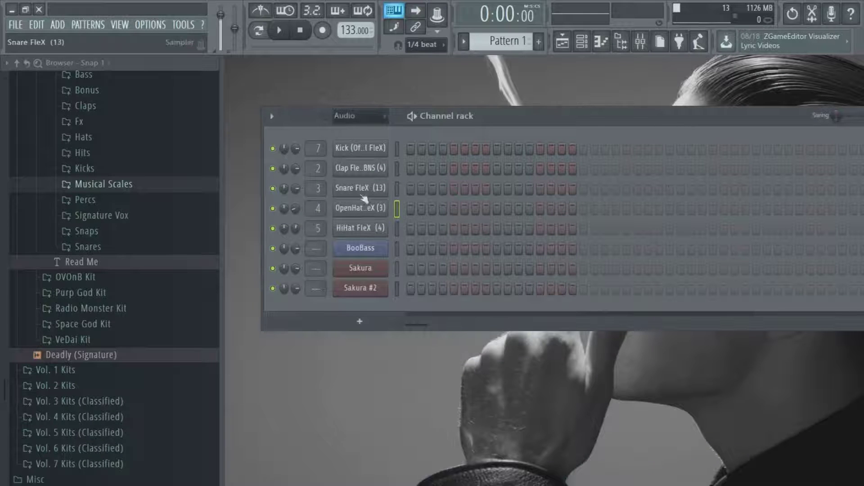
click(360, 188)
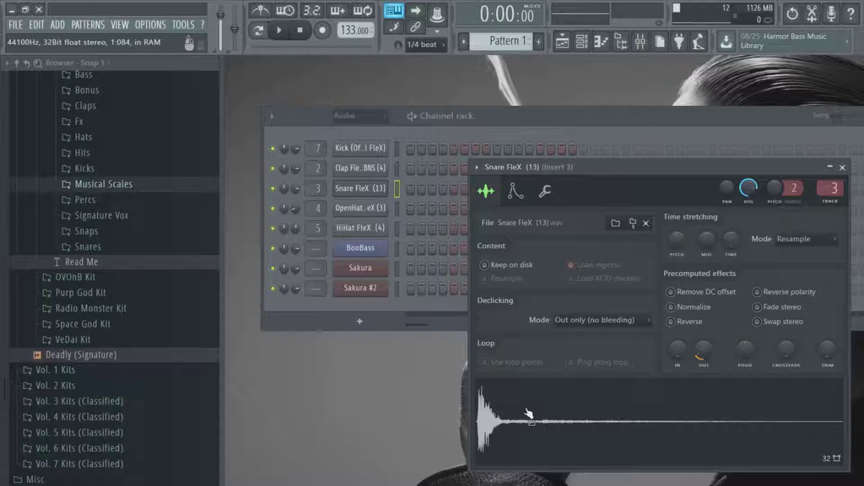
click(843, 167)
click(365, 169)
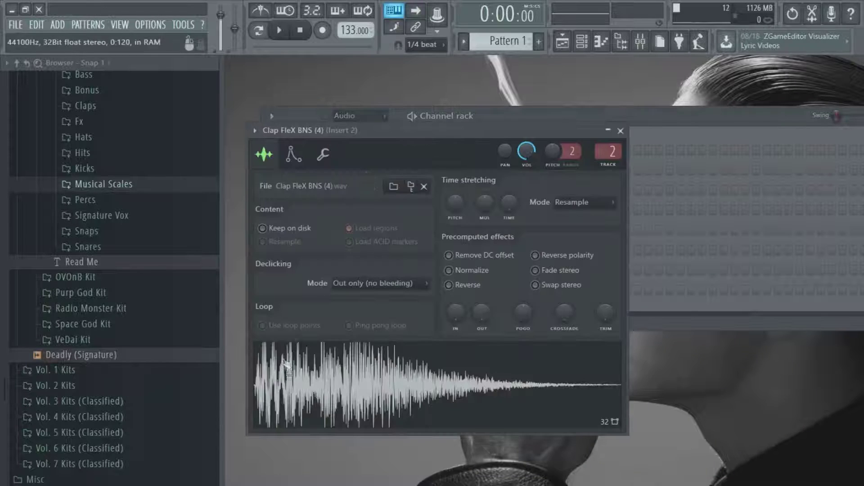
click(621, 131)
Step: Audition several clap samples in the FleX God Kit's Claps folder and check the sample loaded in the Clap channel
scroll(158, 170, up, 2)
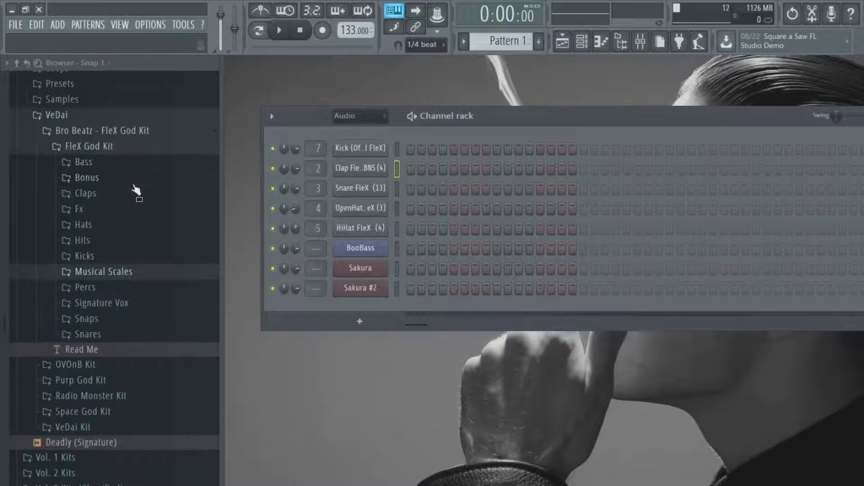
click(135, 194)
click(137, 287)
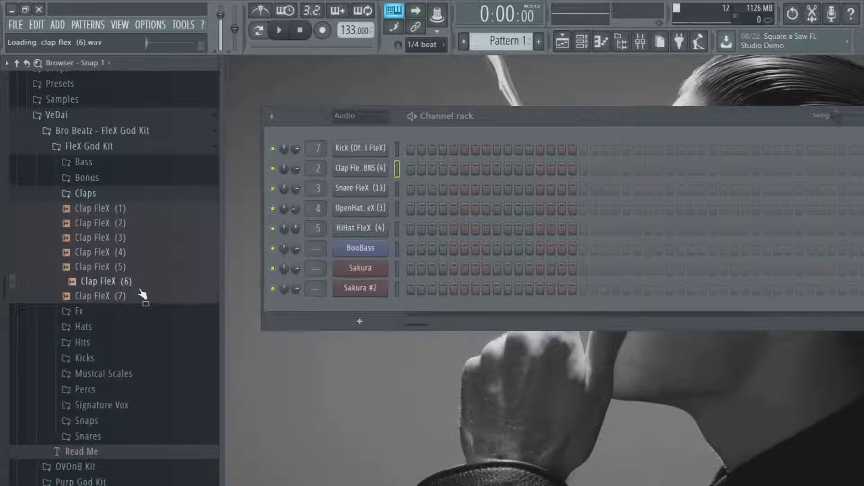
click(140, 297)
click(138, 223)
click(143, 253)
click(143, 194)
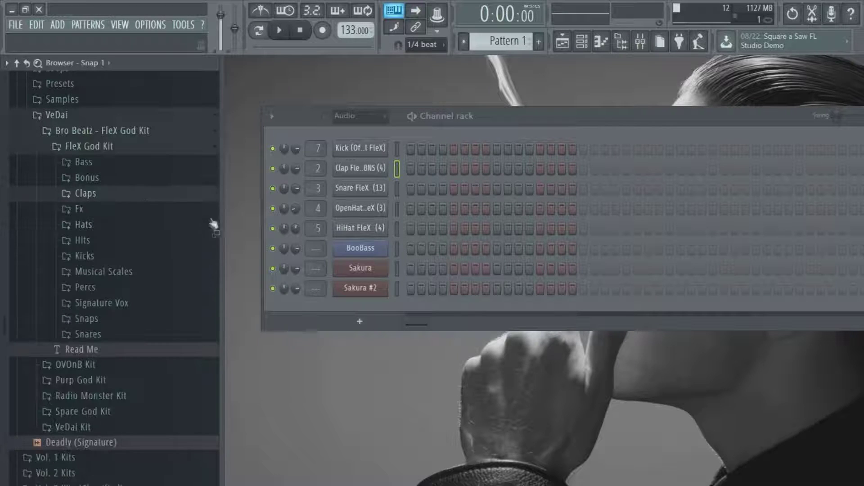
click(360, 168)
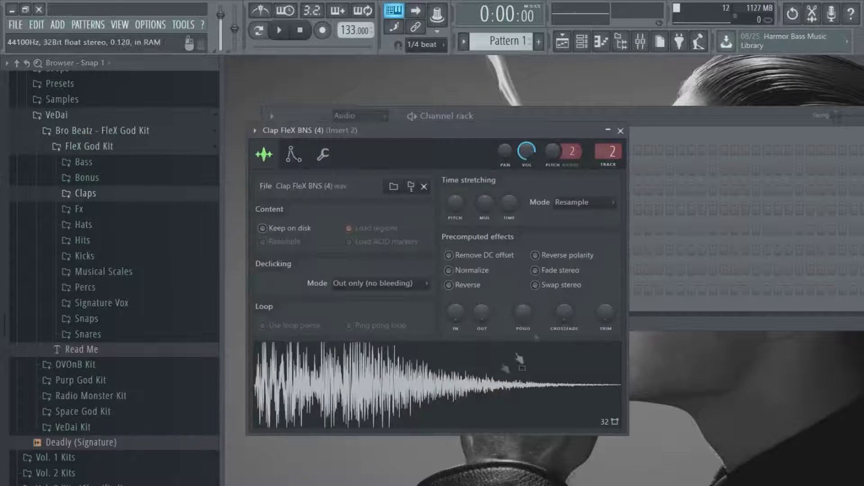
click(621, 131)
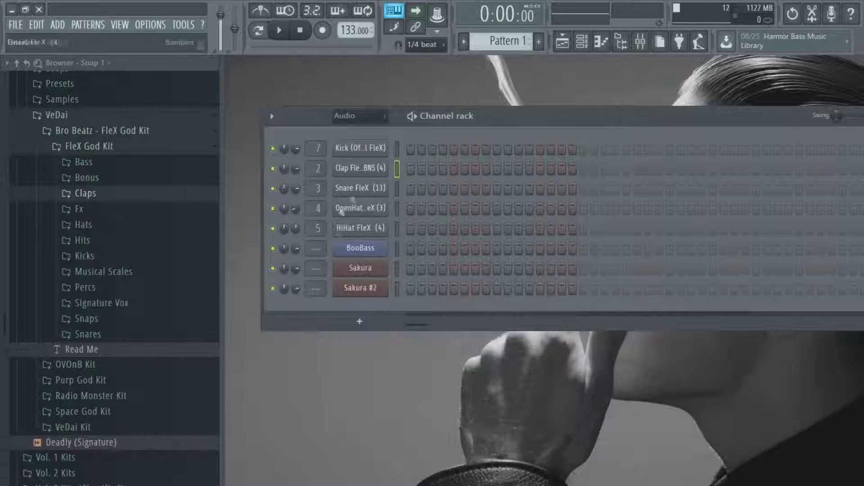
Step: Set the Kick channel's time stretching mode to Resample
click(373, 147)
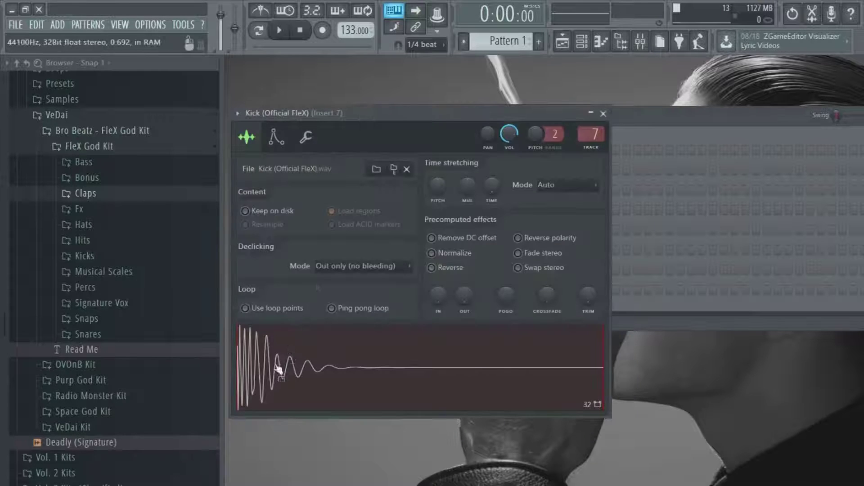
click(547, 185)
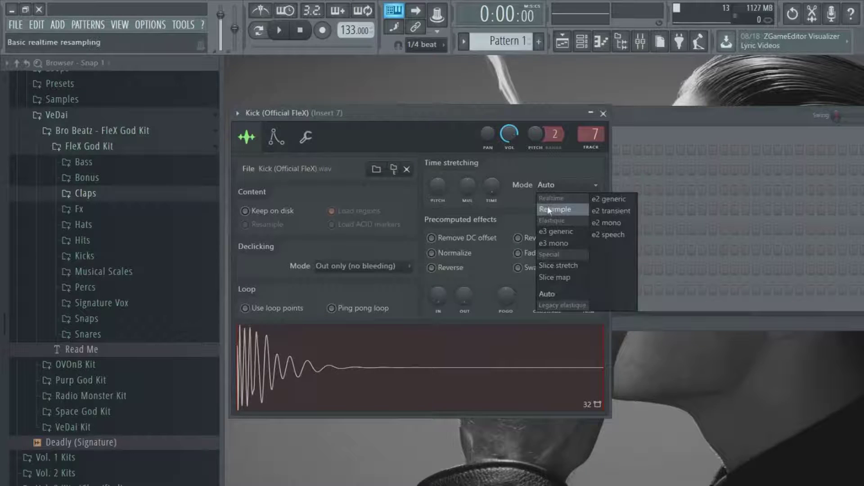
click(548, 208)
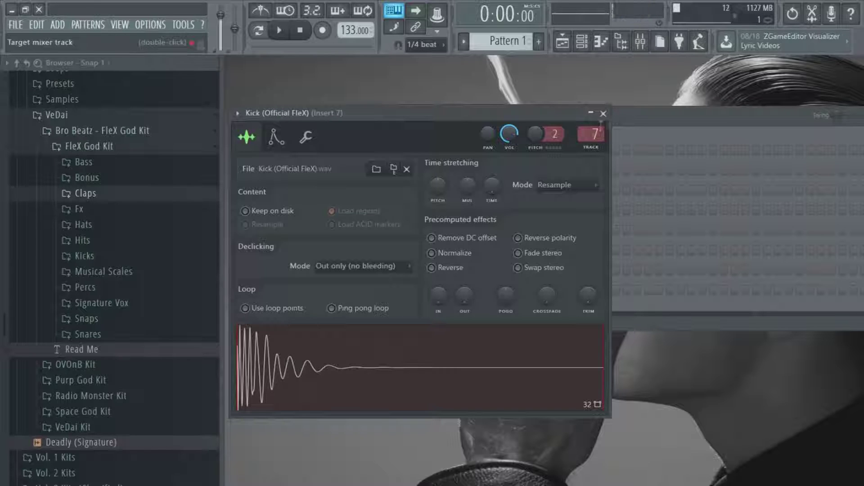
click(603, 114)
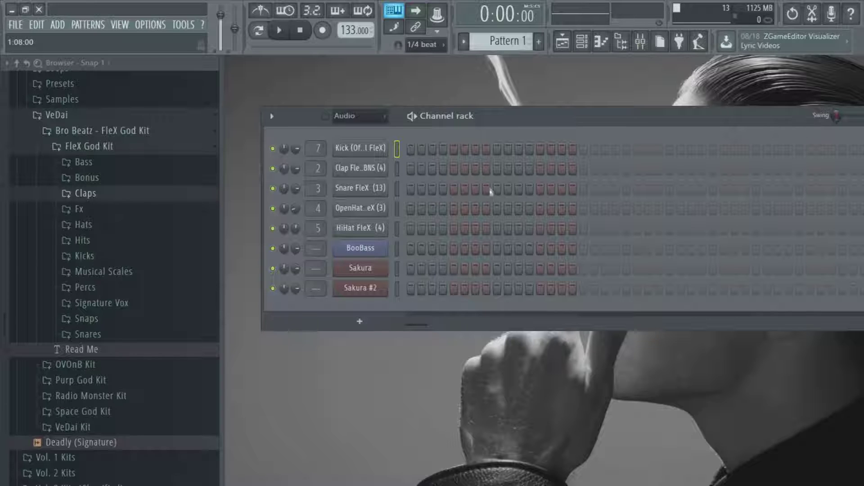
Step: Place a Clap hit on step 9 of each bar throughout the pattern
click(497, 168)
click(670, 169)
scroll(660, 171, right, 1)
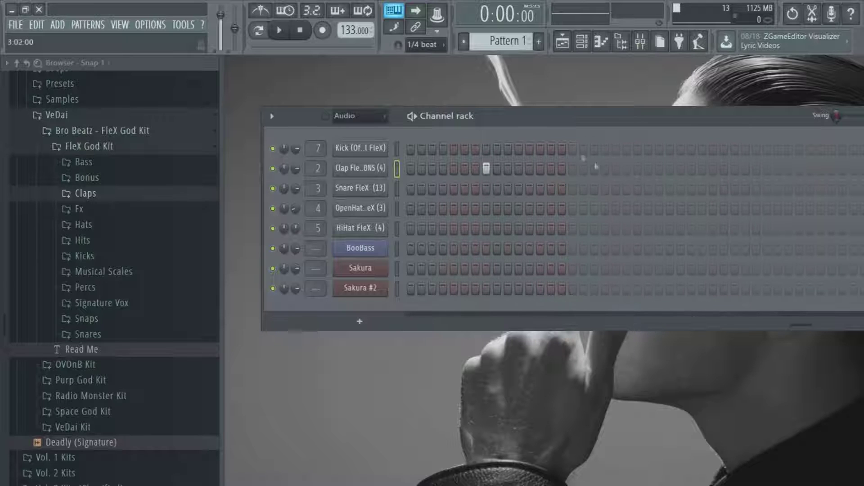
click(832, 168)
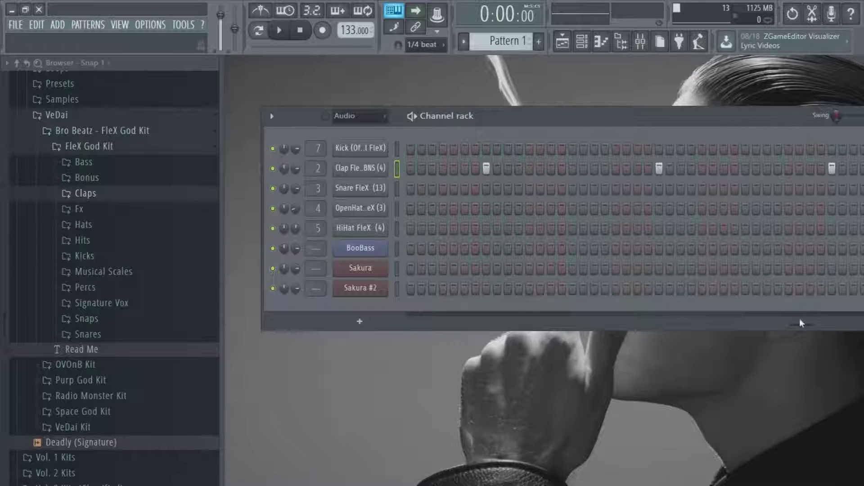
drag(803, 328, 423, 299)
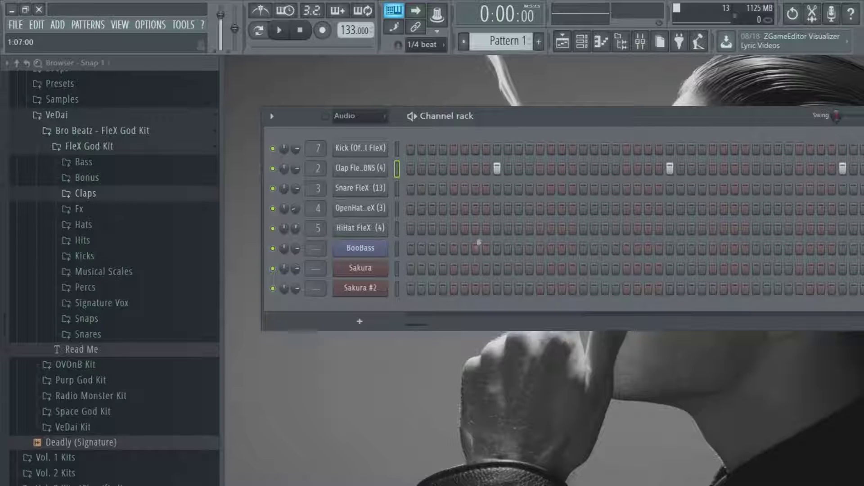
Step: Place a Snare hit on step 7 of each bar throughout the pattern
click(477, 190)
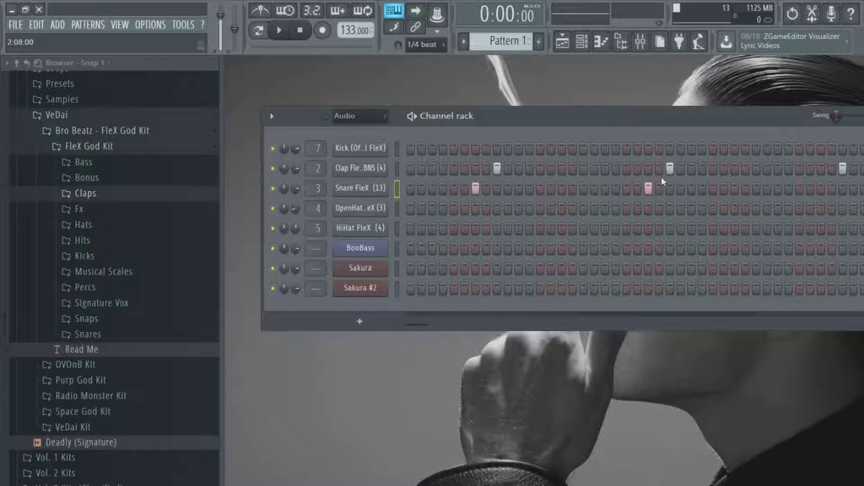
scroll(784, 188, right, 3)
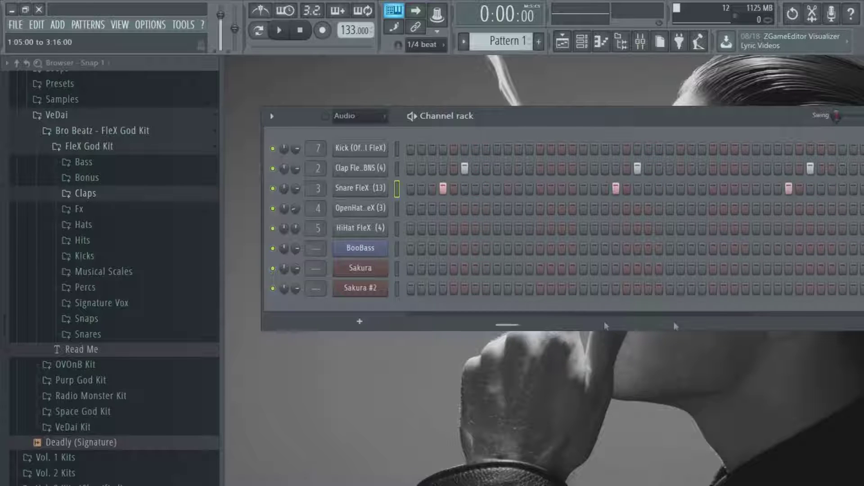
scroll(790, 325, left, 3)
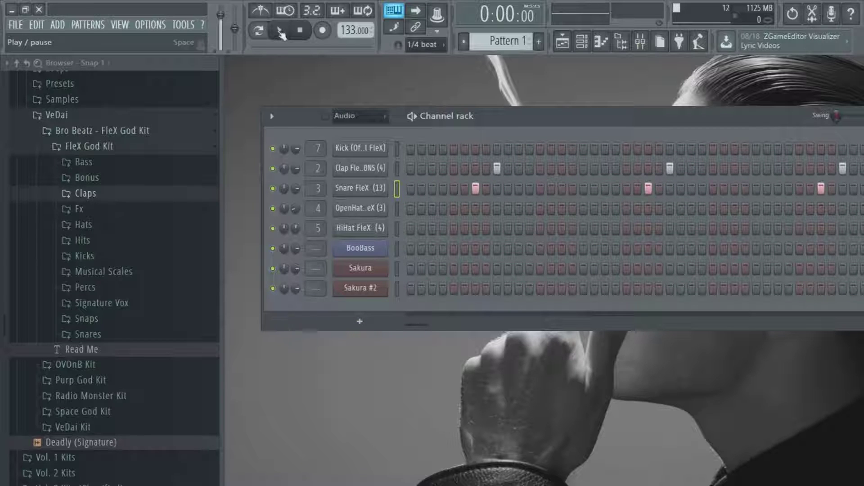
Step: Audition the clap and snare pattern and set the project tempo to 136 BPM
click(280, 32)
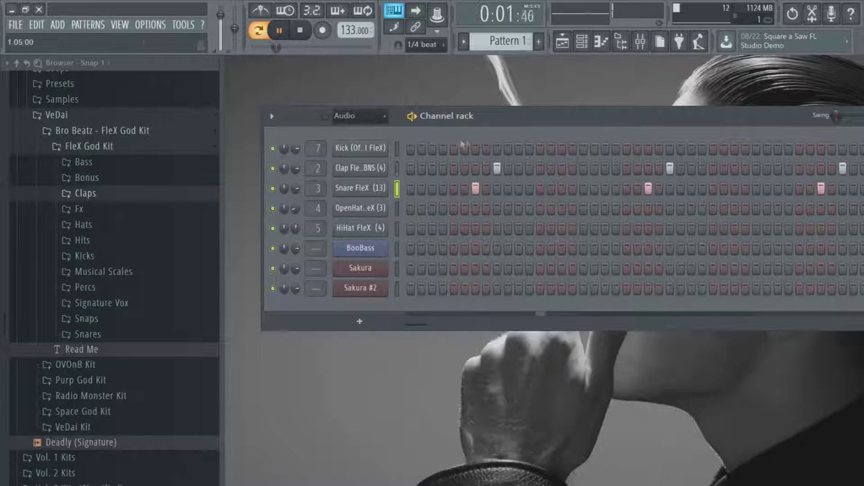
click(300, 30)
scroll(346, 30, up, 1)
scroll(356, 30, up, 1)
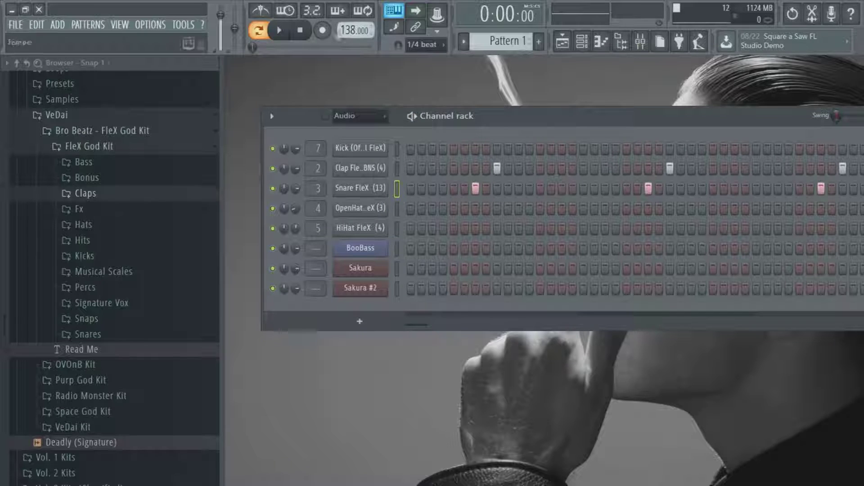
click(280, 31)
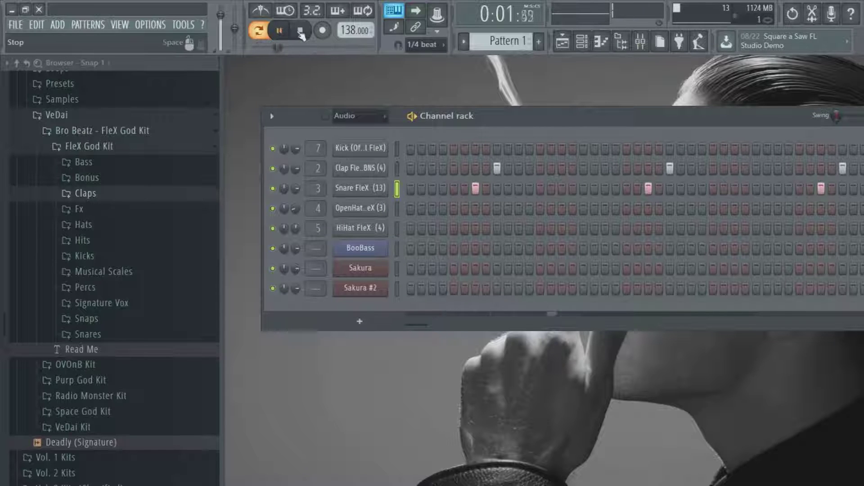
click(300, 31)
scroll(356, 30, down, 2)
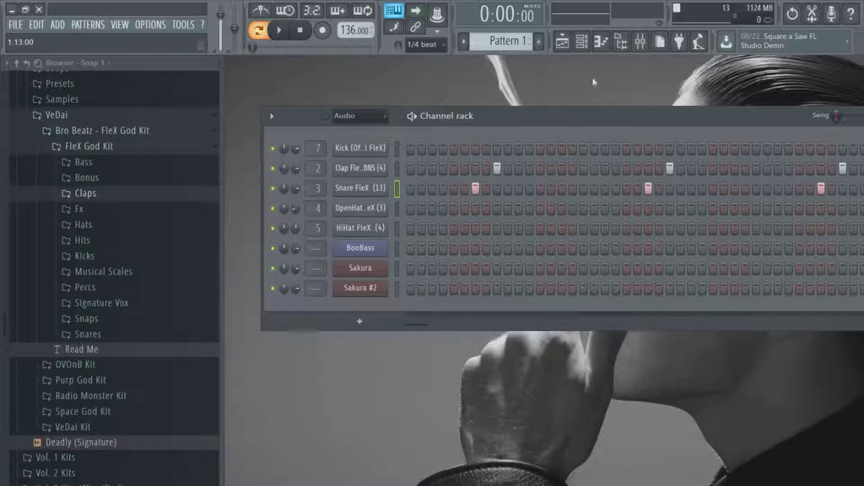
Step: Load Fruity Reeverb 2 into the first effect slot of the Clap's mixer track, Insert 2
click(640, 41)
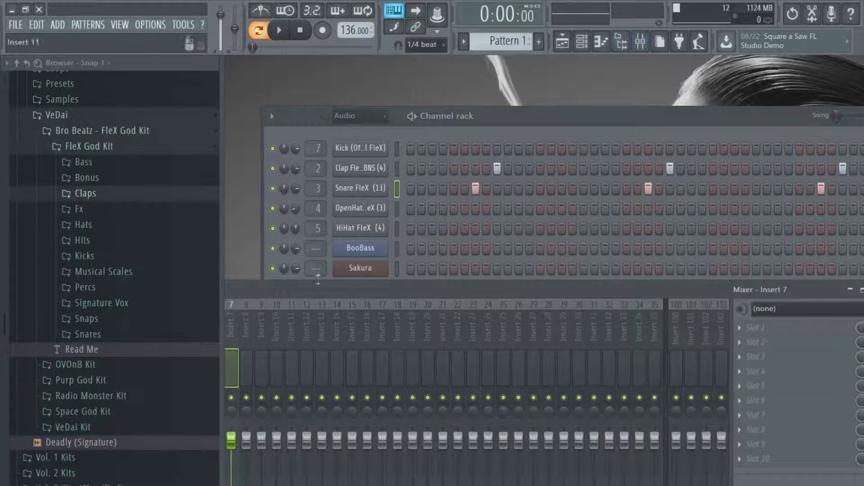
drag(317, 280, 318, 187)
click(282, 258)
click(291, 260)
click(273, 260)
click(264, 262)
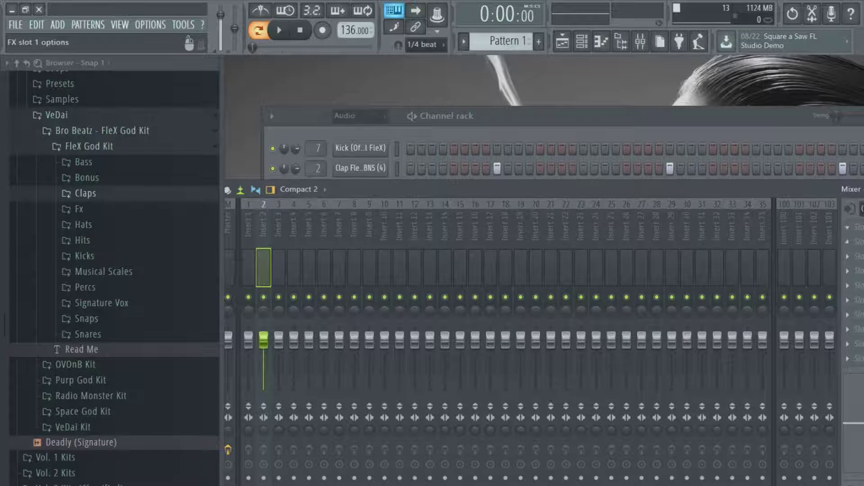
click(855, 227)
click(797, 18)
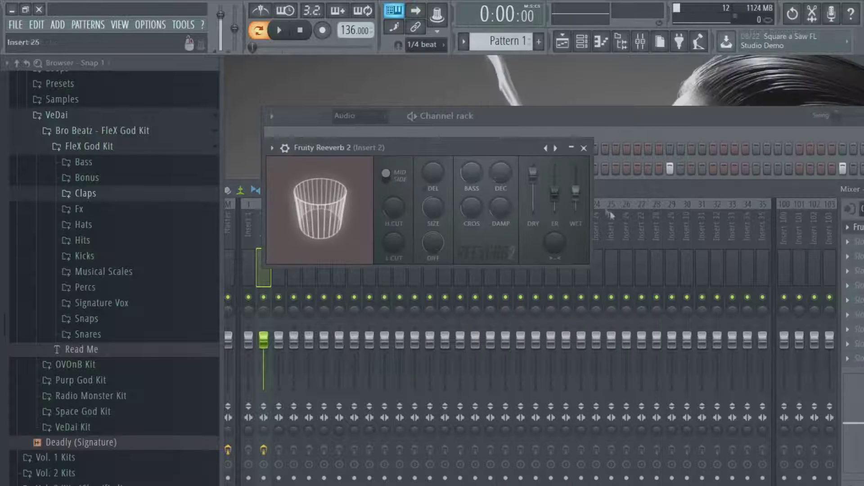
Step: Lower the dry level of the Clap's Fruity Reeverb 2 slightly while auditioning the pattern
click(283, 35)
drag(544, 182, 542, 187)
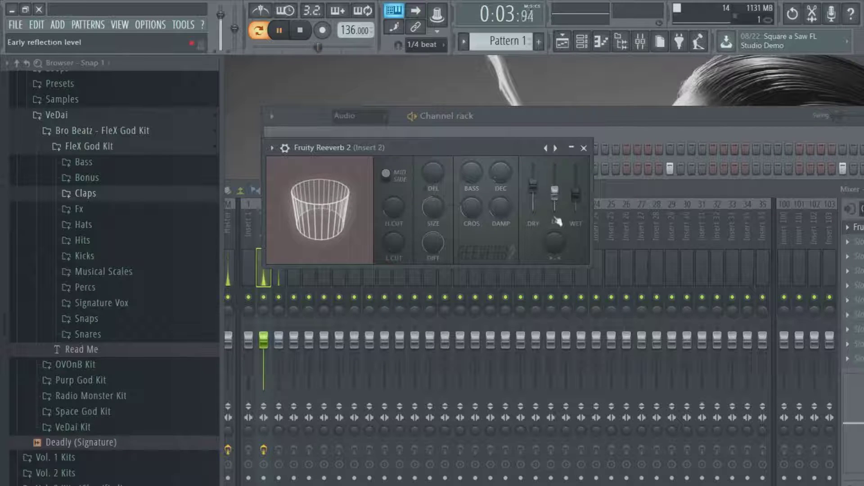
key(F9)
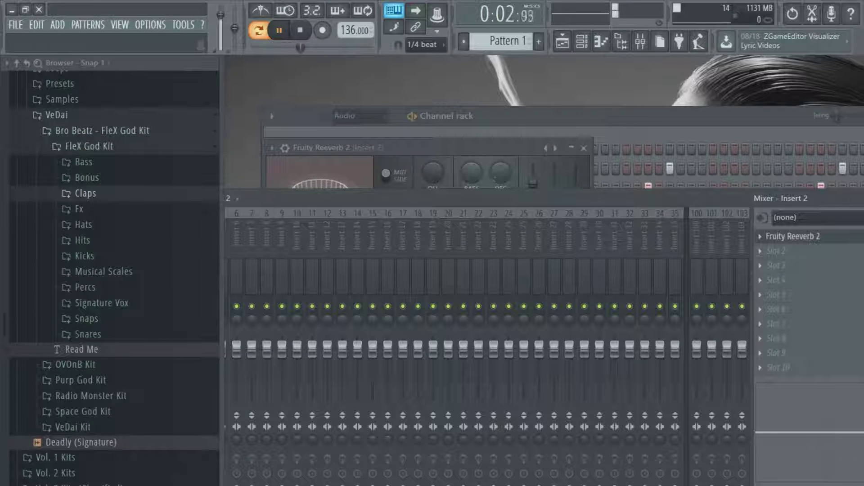
key(F9)
key(space)
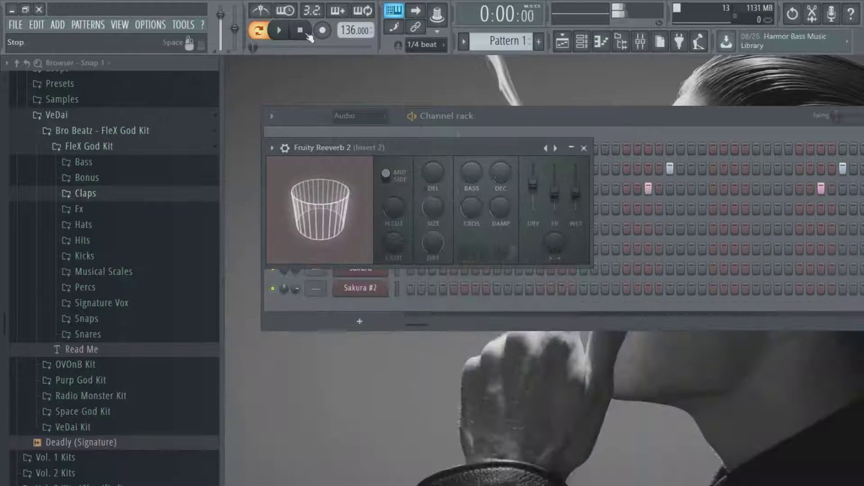
click(584, 148)
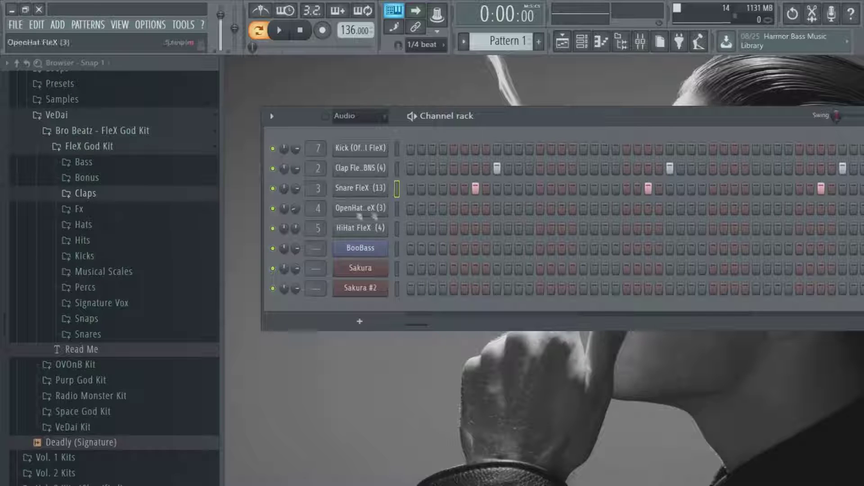
Step: Fill the OpenHat channel with a hit every 4 steps, starting on step 1
click(410, 207)
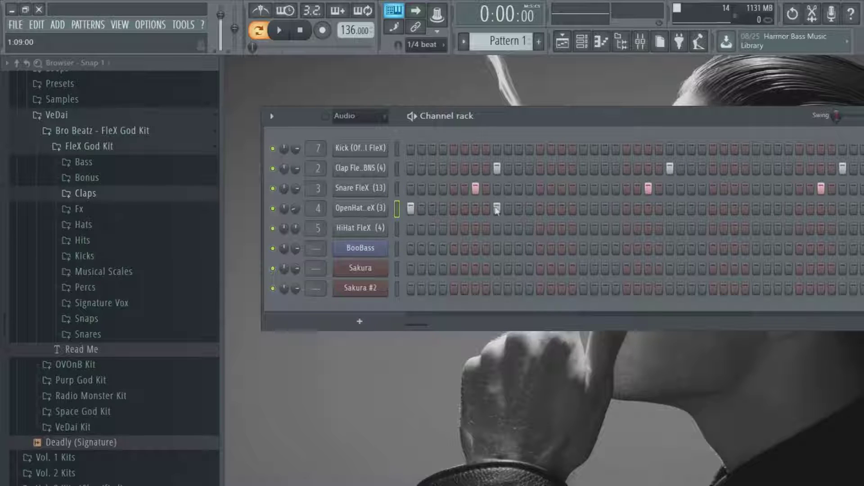
right_click(345, 206)
click(508, 256)
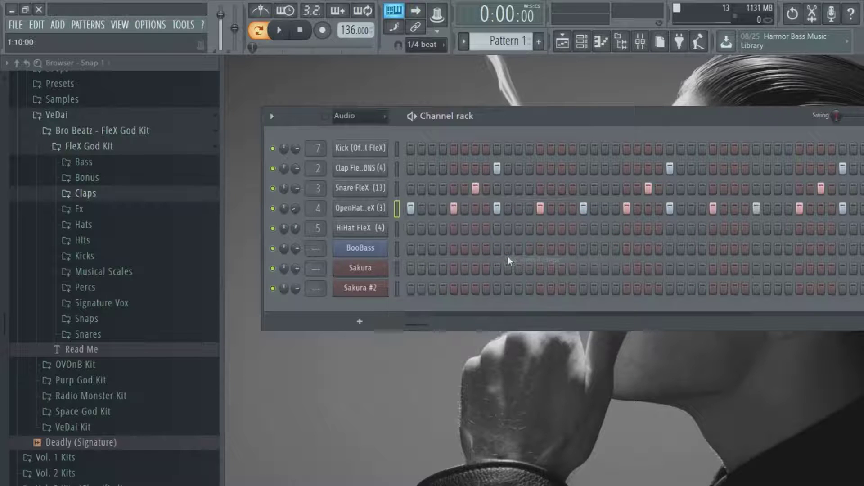
Step: Fill the OpenHat channel with a hit every 8 steps and audition the pattern
right_click(362, 211)
click(577, 269)
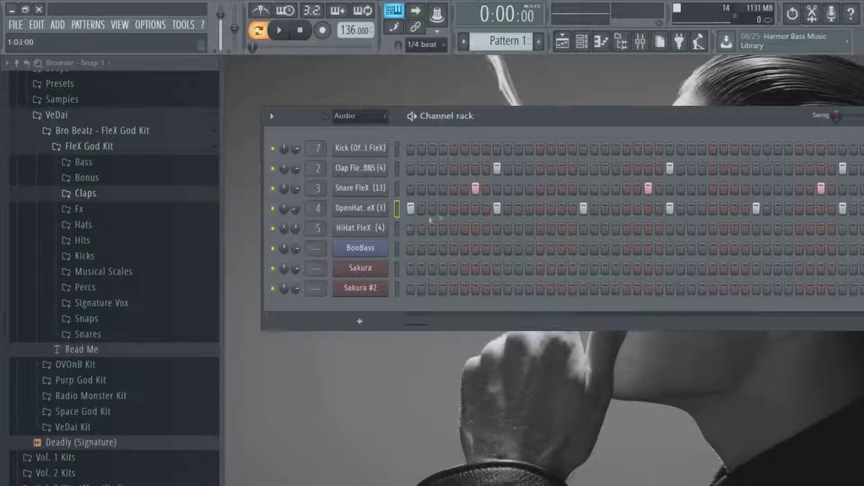
right_click(360, 207)
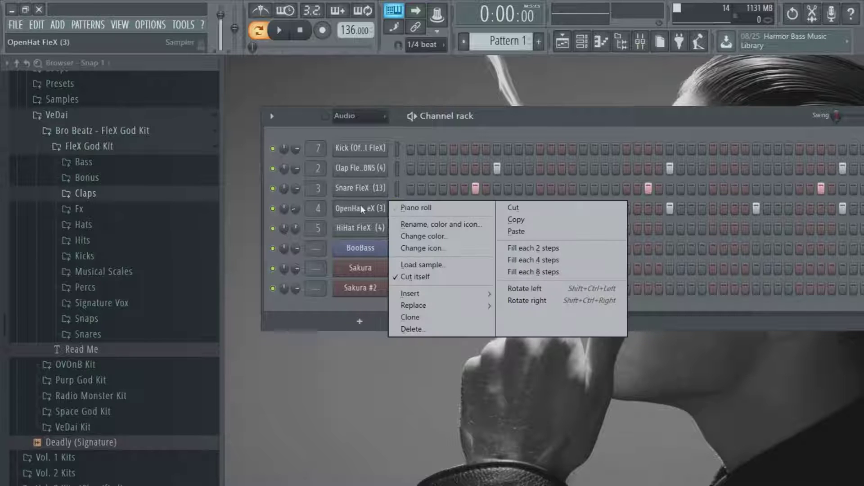
click(536, 270)
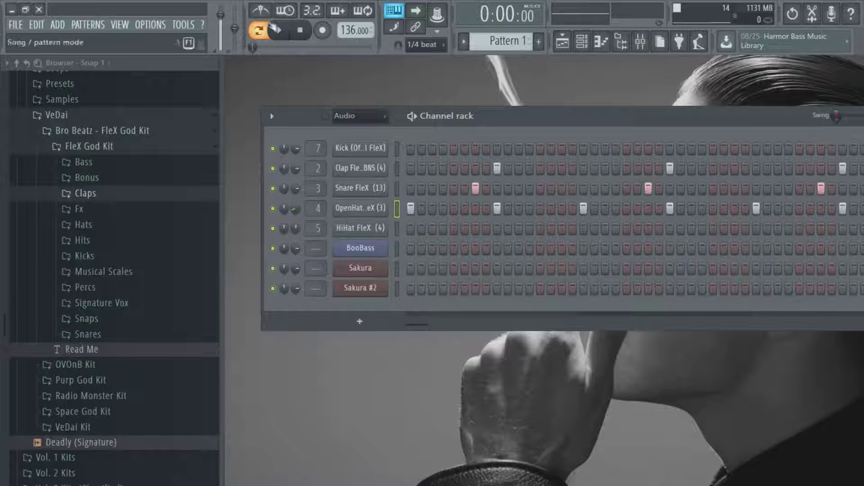
click(279, 30)
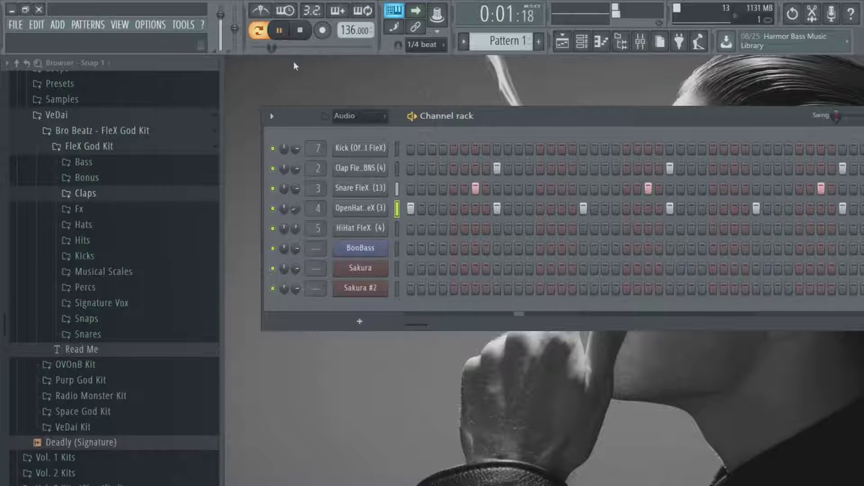
click(300, 30)
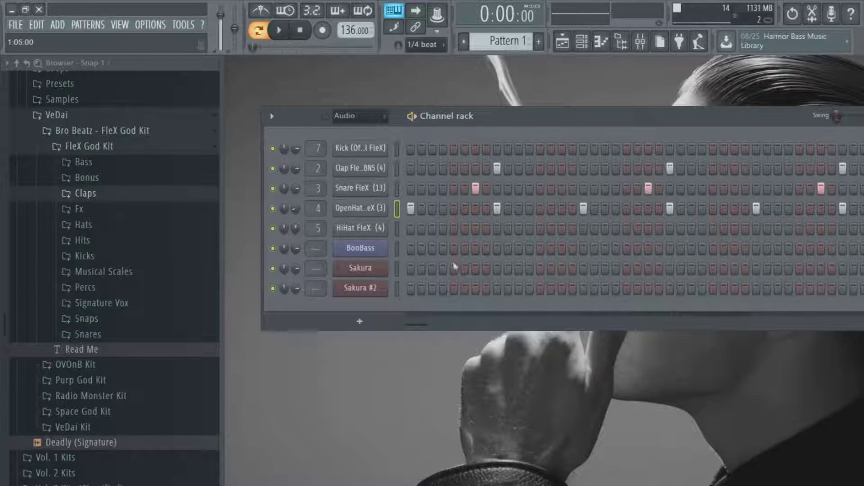
Step: Fill the HiHat channel with a hit every 2 steps and open its notes in the piano roll
right_click(373, 230)
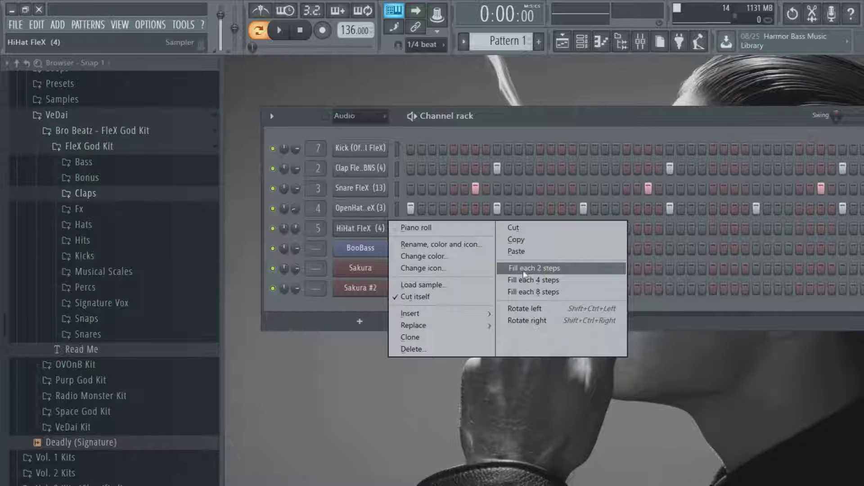
click(557, 270)
right_click(366, 229)
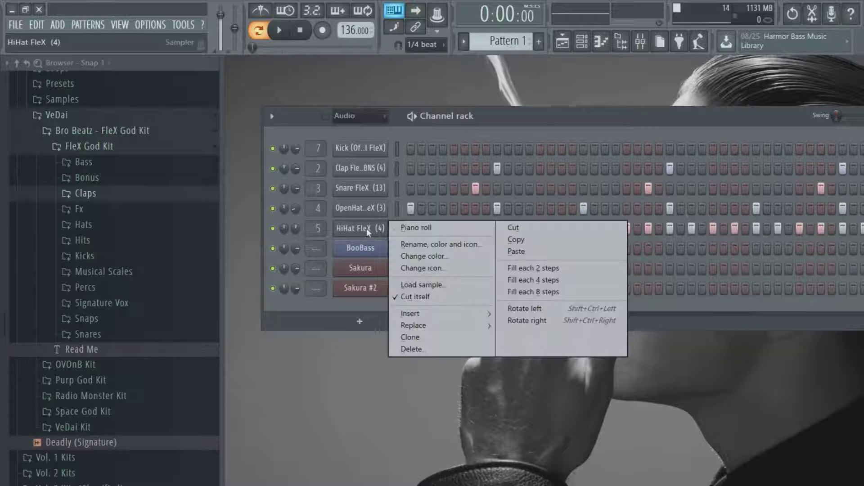
click(421, 229)
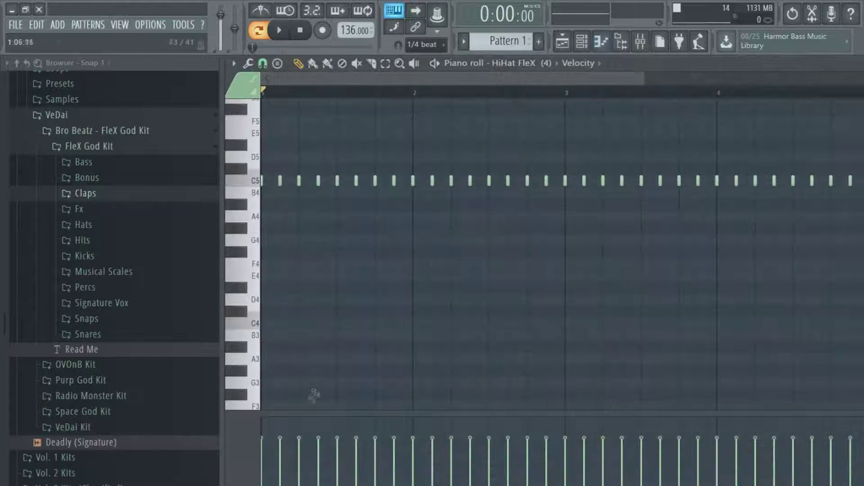
Step: Enlarge the velocity lane and lower every second hi-hat note across bars 1 to 4 to about 62% velocity
drag(310, 411, 314, 243)
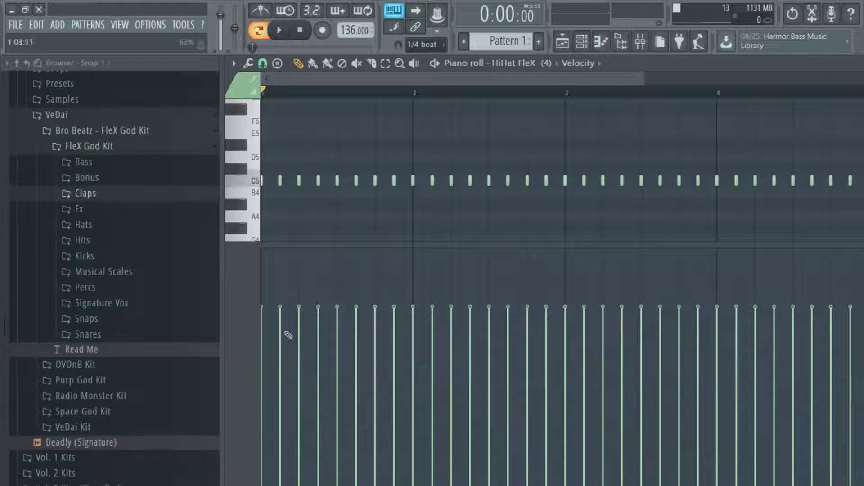
click(280, 348)
click(318, 348)
click(356, 348)
click(393, 349)
click(432, 350)
click(470, 349)
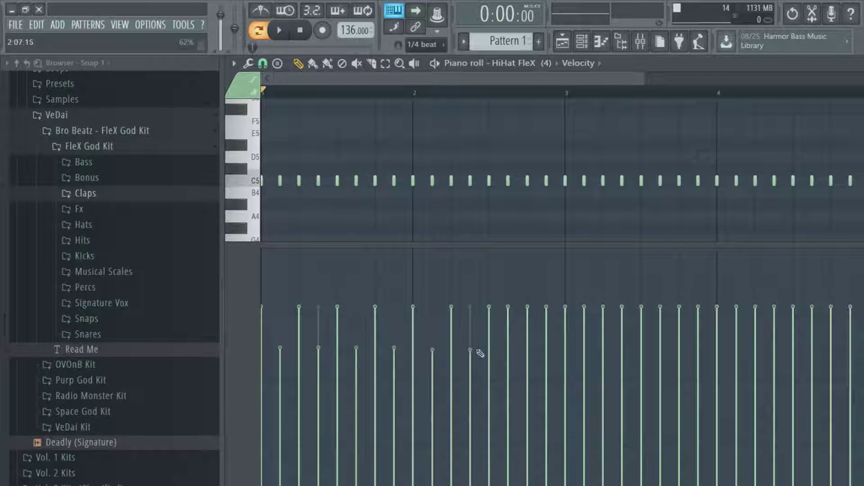
click(508, 350)
click(546, 352)
click(584, 350)
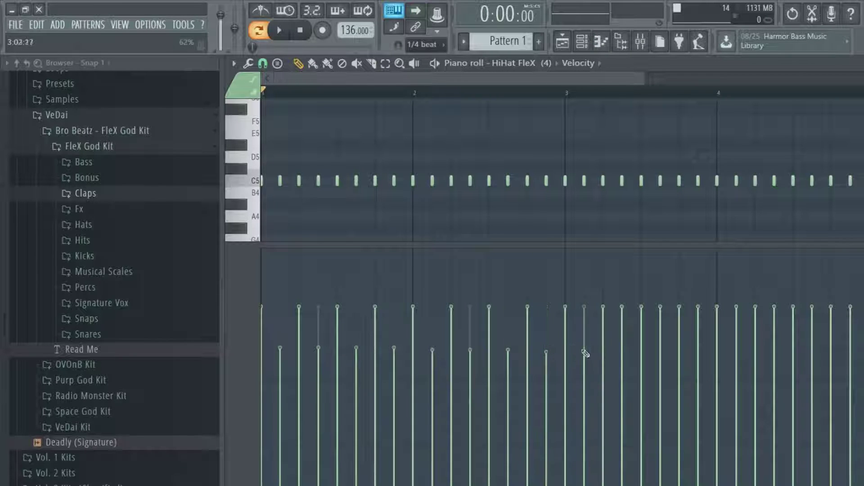
click(621, 350)
click(660, 350)
click(698, 350)
click(737, 350)
click(775, 349)
click(812, 349)
click(850, 348)
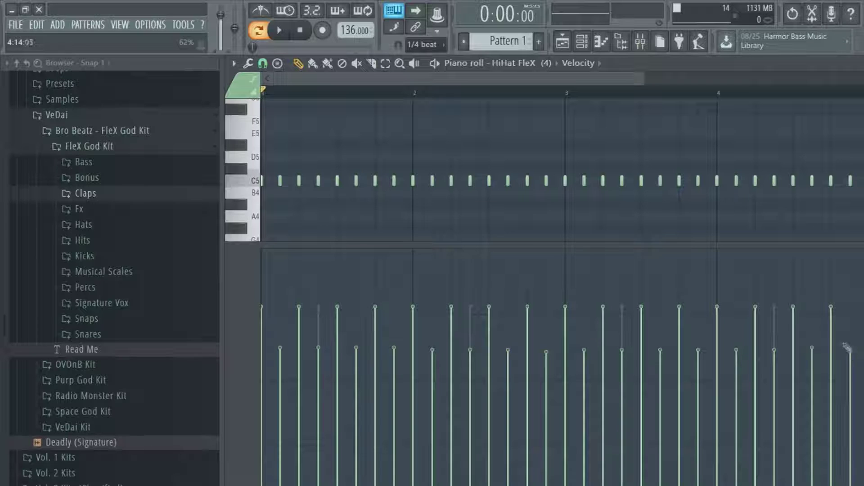
Step: Bring up the Channel rack over the piano roll, place it below the hi-hat notes and audition the drum pattern
click(568, 49)
click(570, 50)
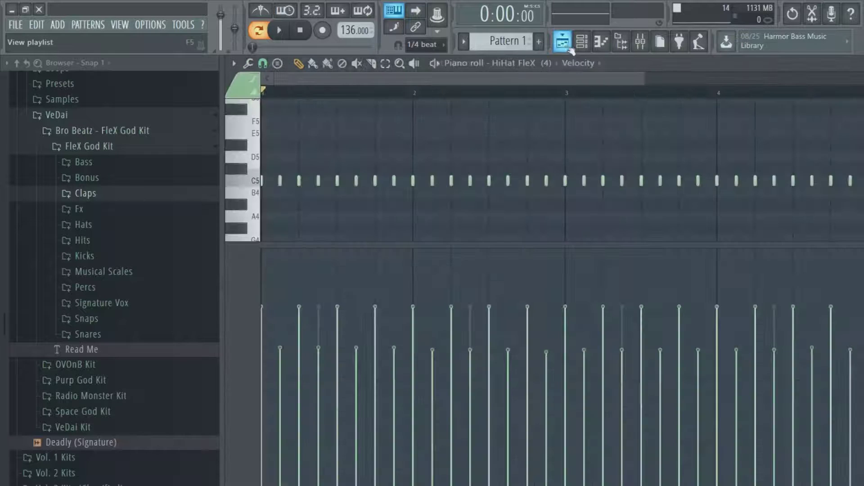
click(581, 41)
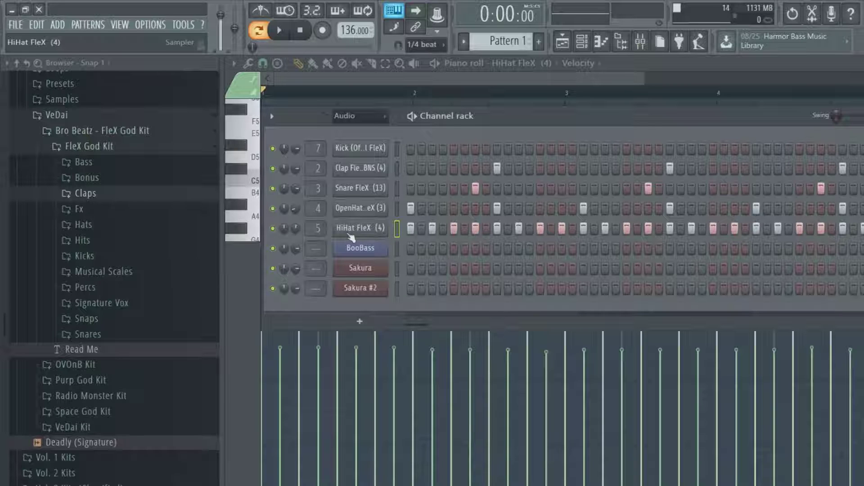
drag(428, 116, 431, 205)
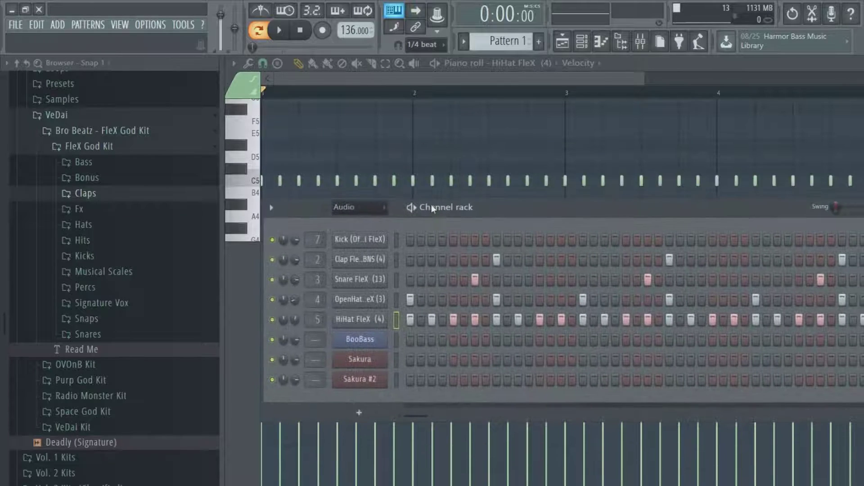
click(563, 41)
click(563, 42)
mouse_move(475, 198)
mouse_down()
mouse_move(476, 131)
mouse_move(481, 184)
mouse_up()
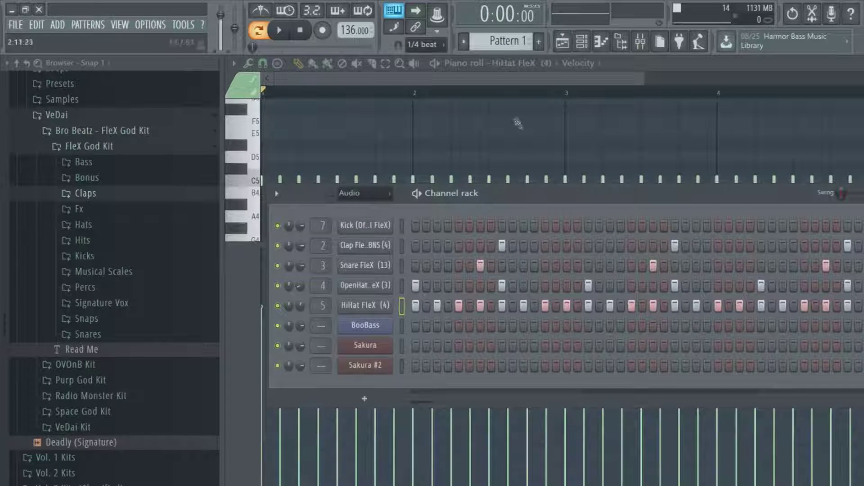
key(F6)
click(587, 45)
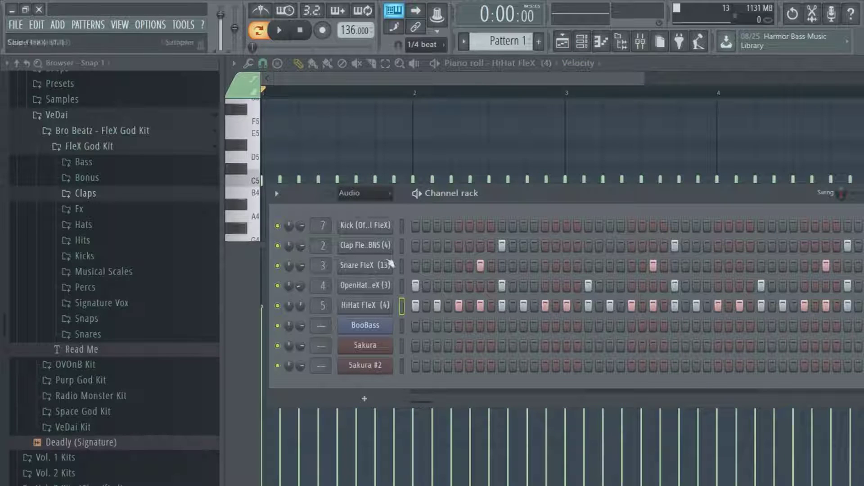
click(279, 38)
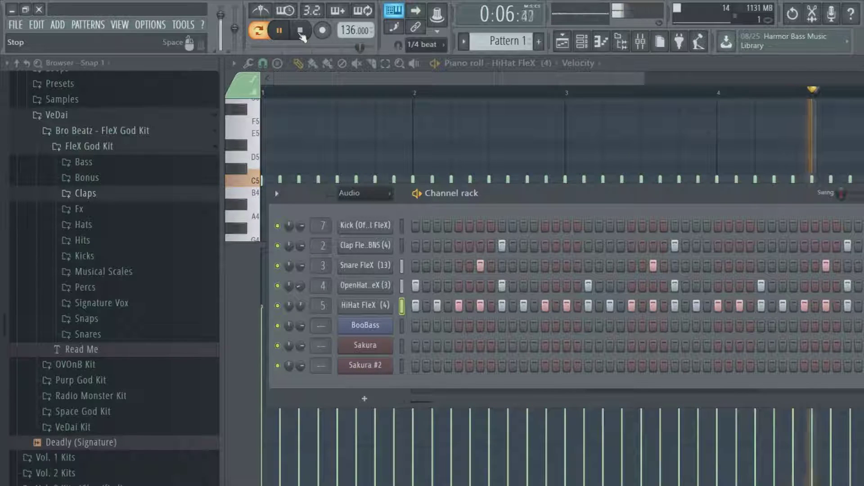
click(301, 32)
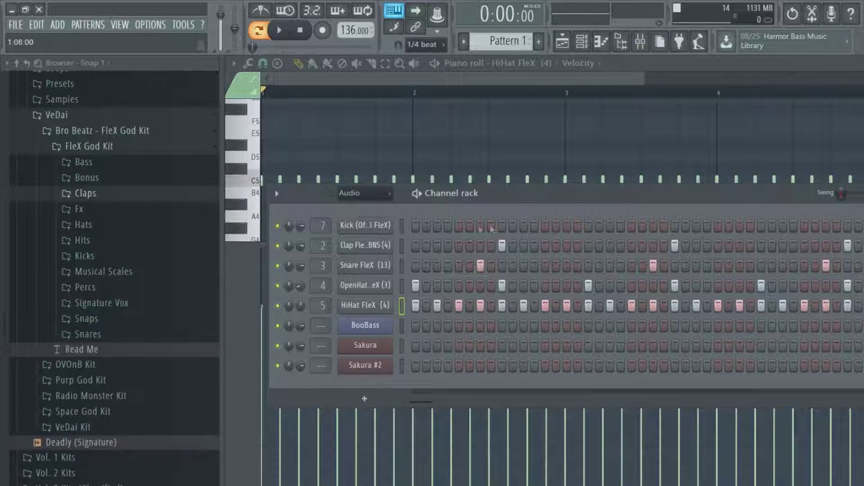
Step: Program kick hits on steps 1, 27, 30 and 33 of the Kick channel
click(416, 225)
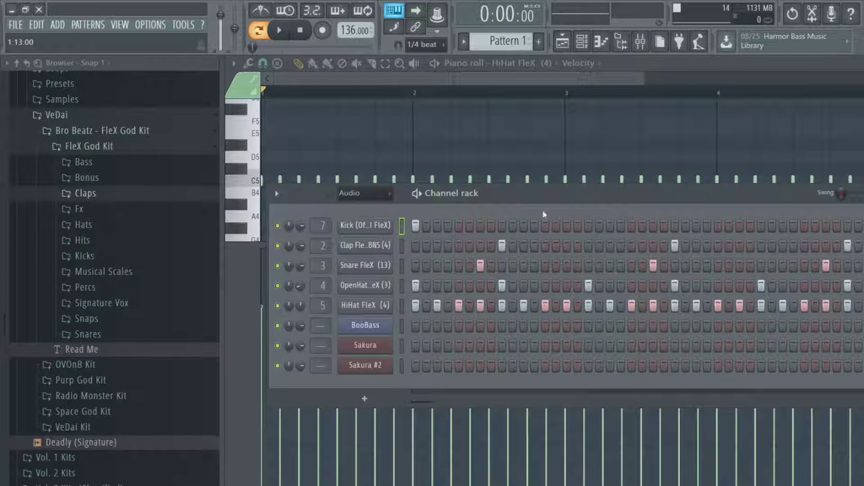
click(760, 225)
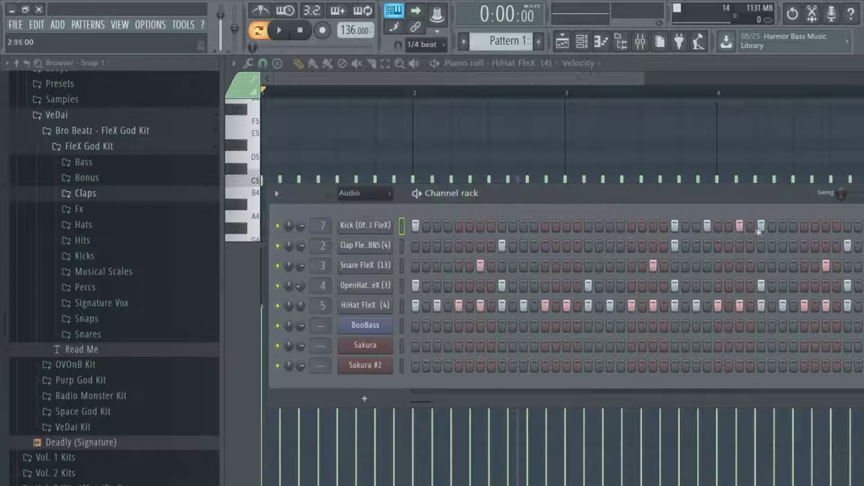
click(739, 225)
click(729, 227)
click(708, 225)
click(696, 226)
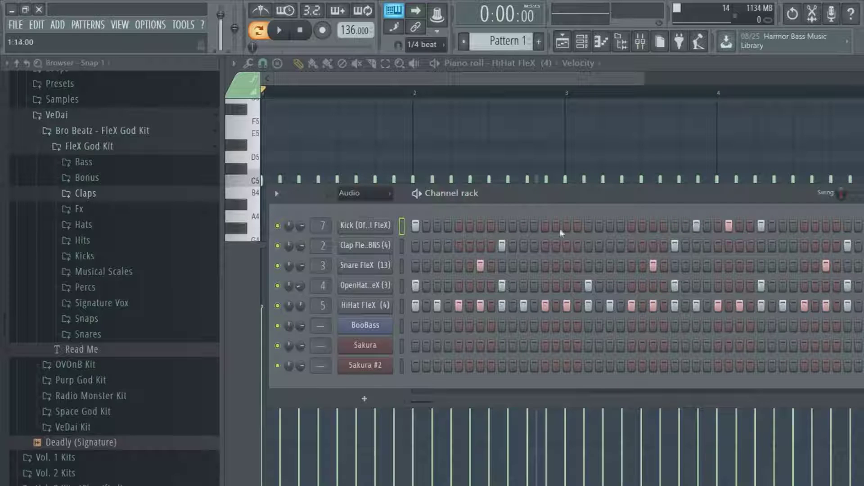
Step: Audition the pattern while replacing the kick hit on step 13 with one on step 21
key(space)
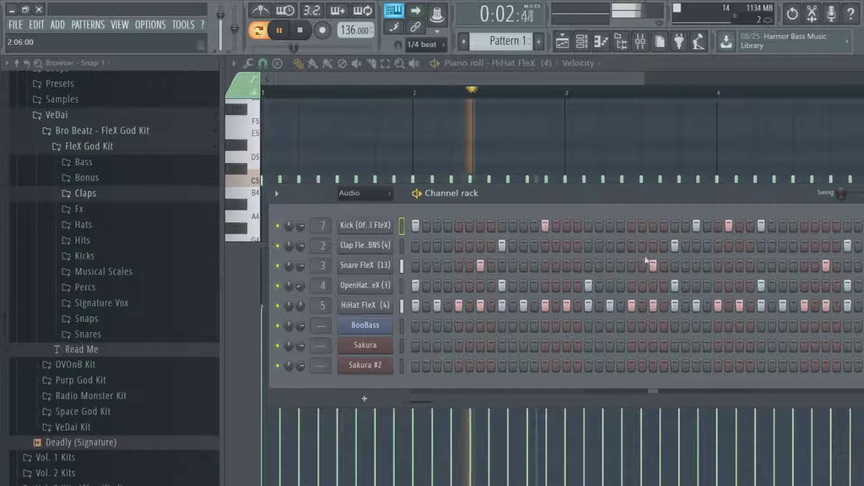
click(631, 225)
click(545, 225)
key(space)
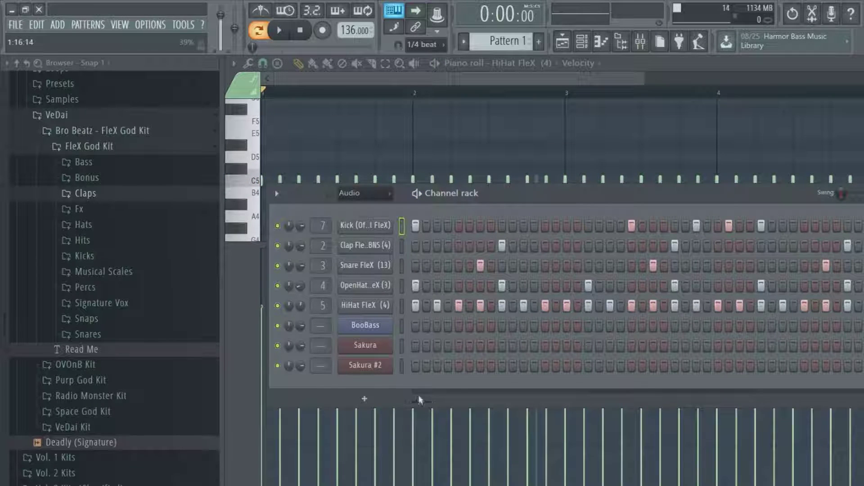
drag(860, 407, 795, 414)
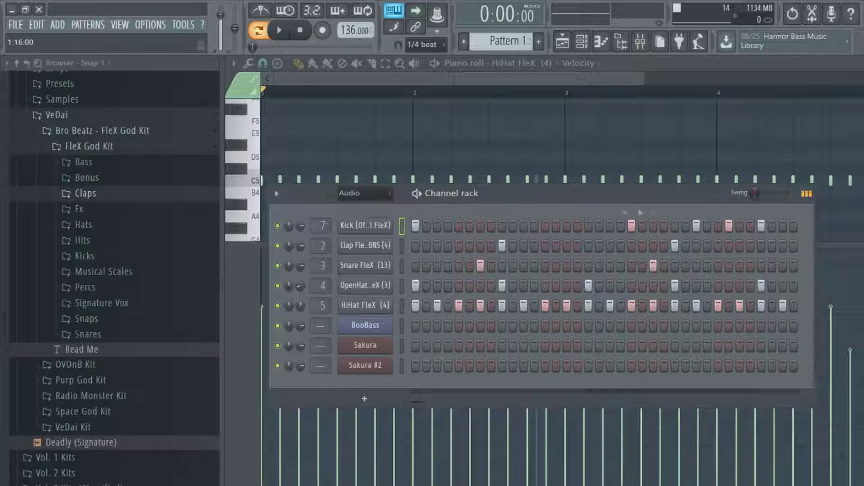
drag(809, 407, 779, 406)
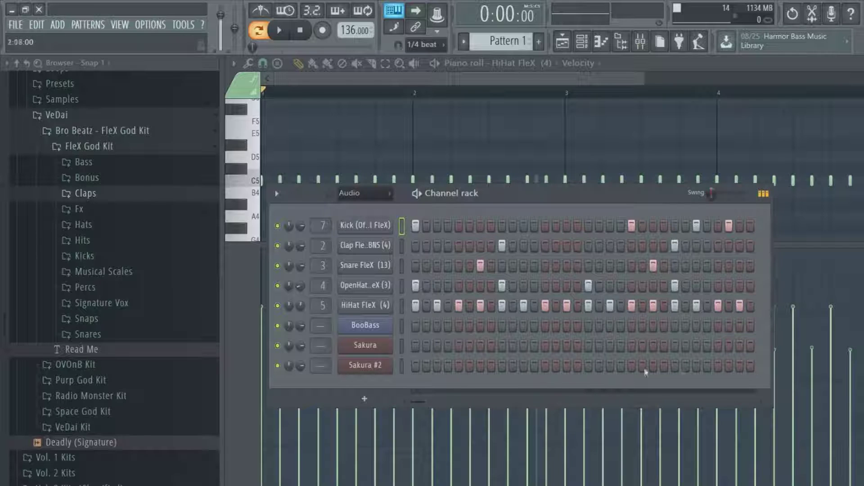
drag(771, 407, 862, 404)
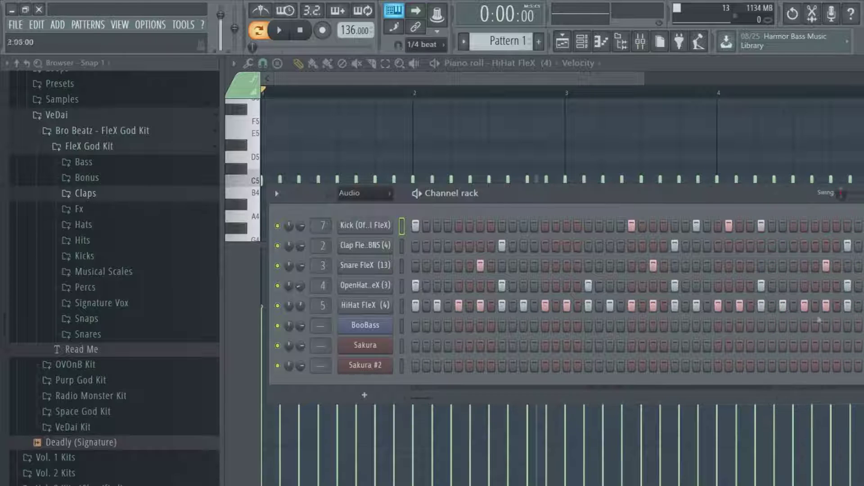
Step: Add kick hits on steps 43, 45, 53, 59 and 62, and audition the whole drum pattern
drag(411, 406, 421, 394)
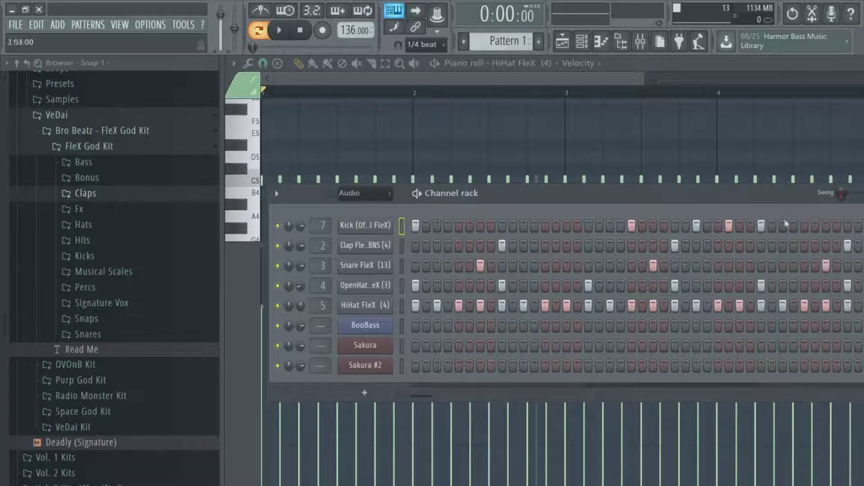
drag(421, 396, 431, 396)
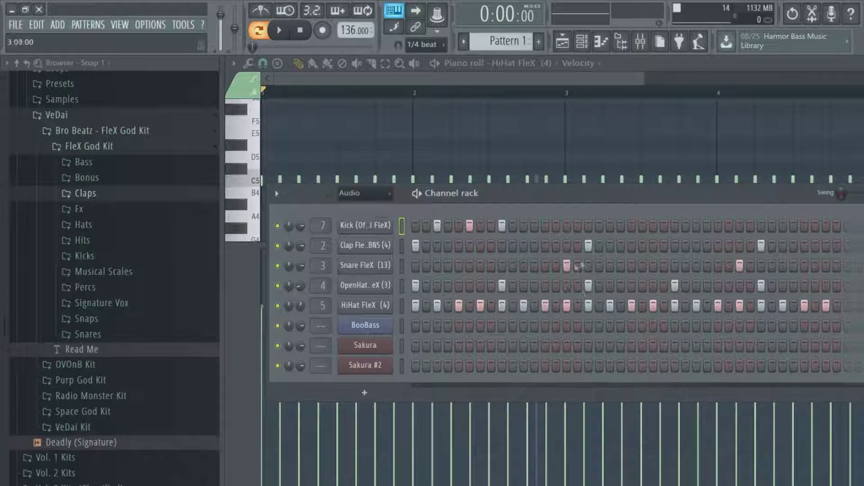
click(719, 226)
click(783, 225)
click(815, 225)
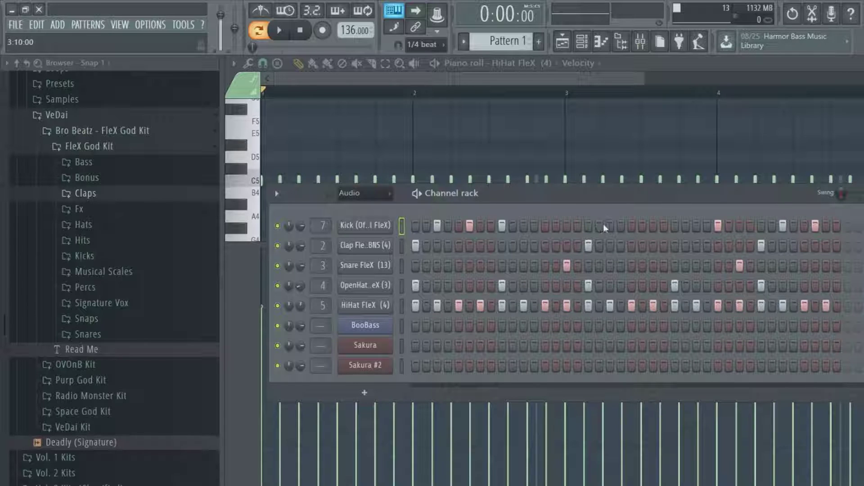
click(633, 226)
click(286, 35)
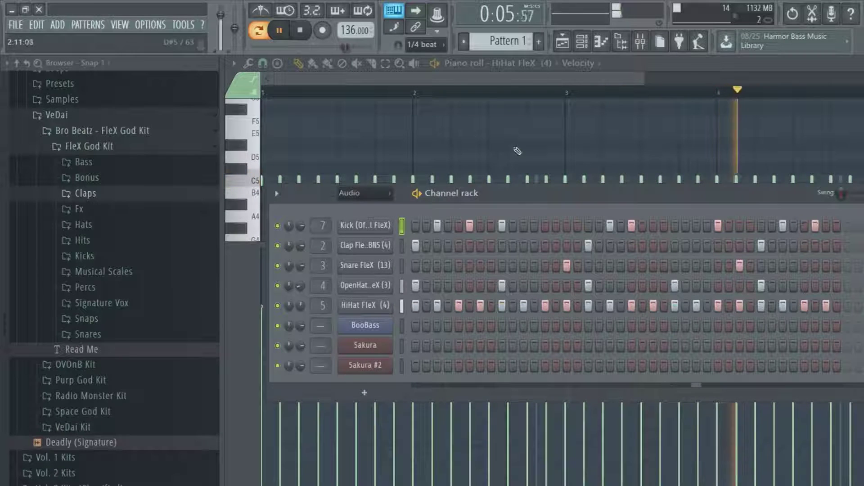
click(299, 30)
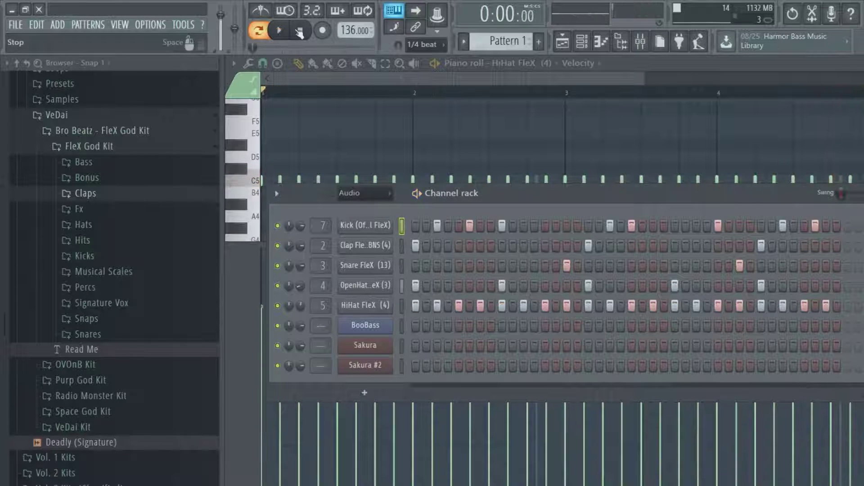
Step: Check the Cut itself setting of the Kick, Snare, OpenHat and HiHat channels
right_click(358, 226)
right_click(359, 267)
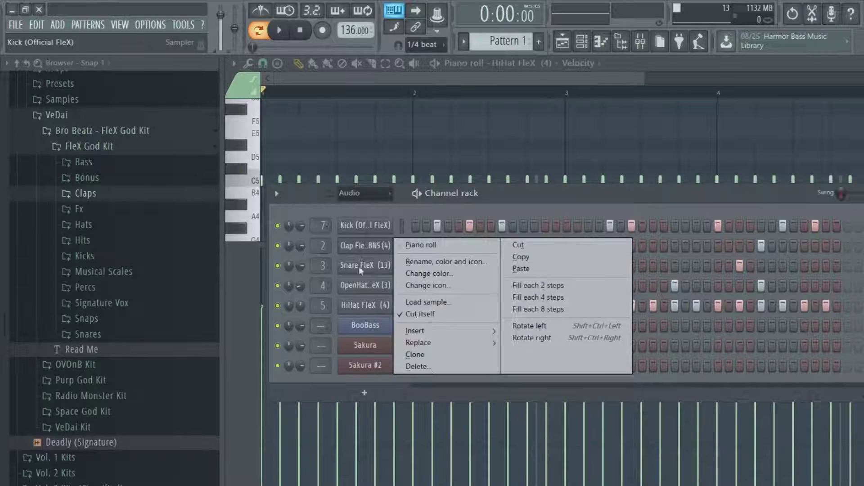
right_click(372, 288)
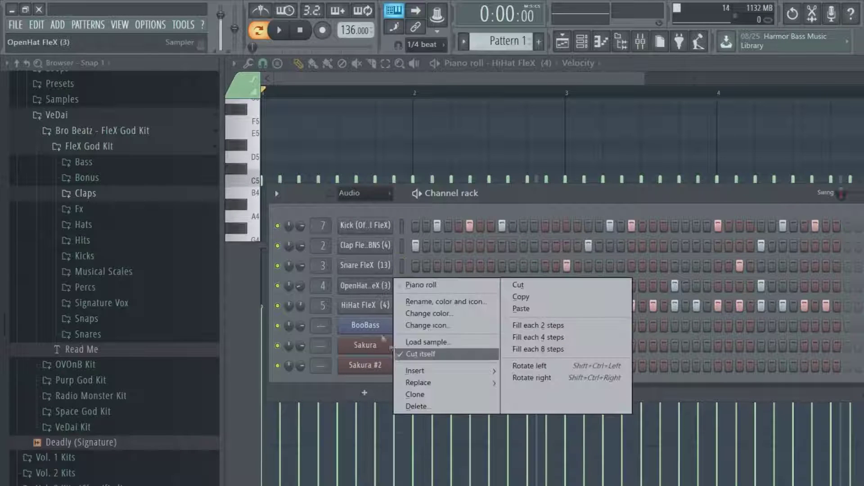
right_click(375, 311)
click(485, 196)
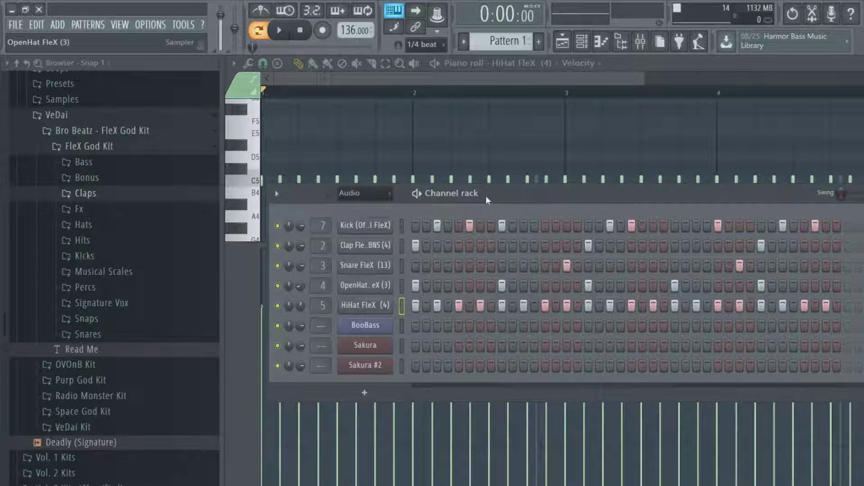
Step: Check the Cut itself setting of the BooBass channel
right_click(374, 326)
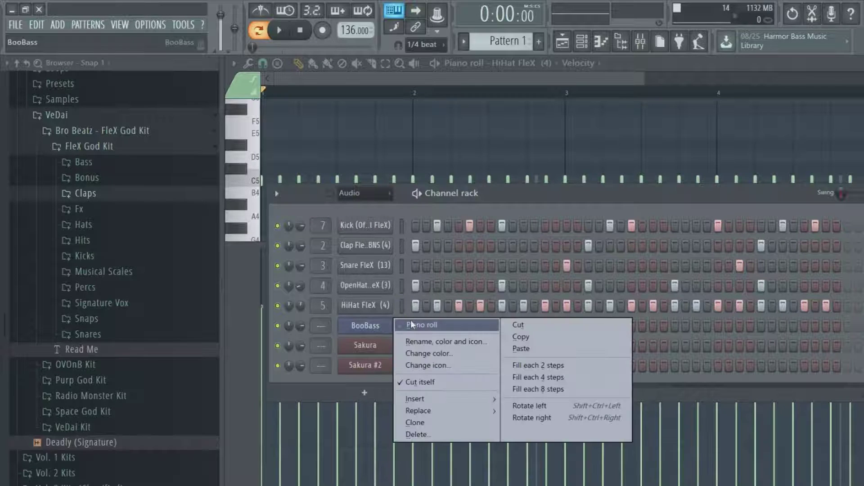
click(374, 326)
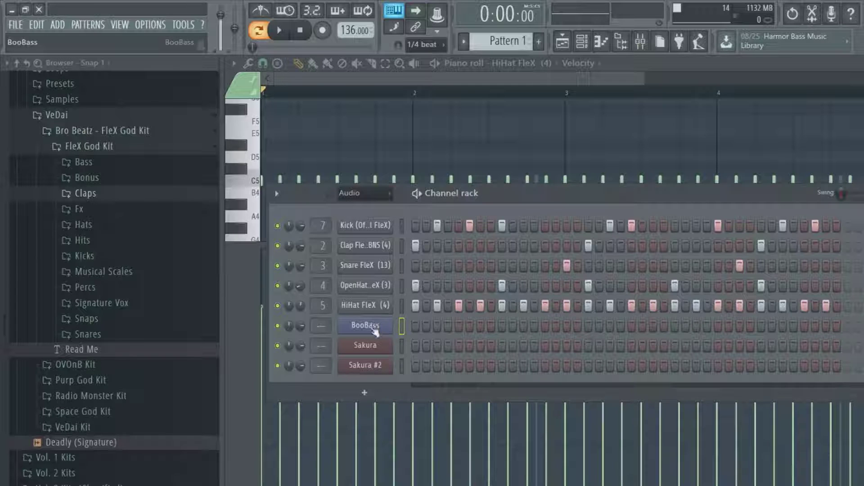
right_click(373, 327)
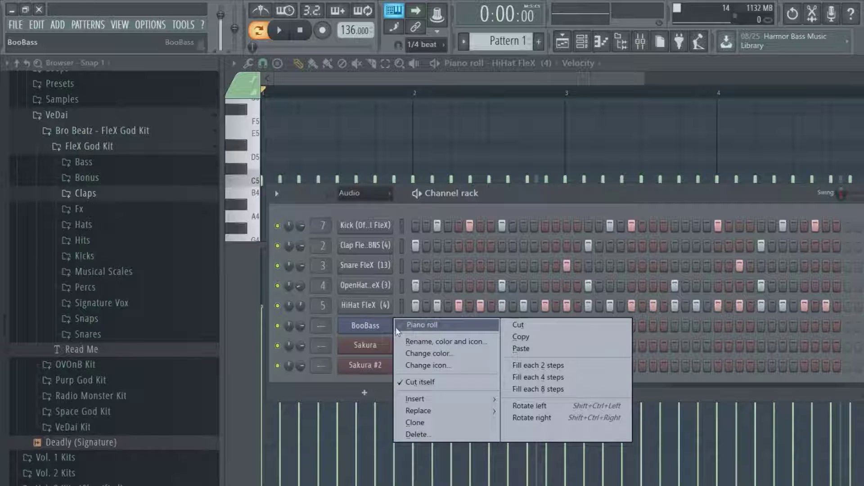
click(344, 383)
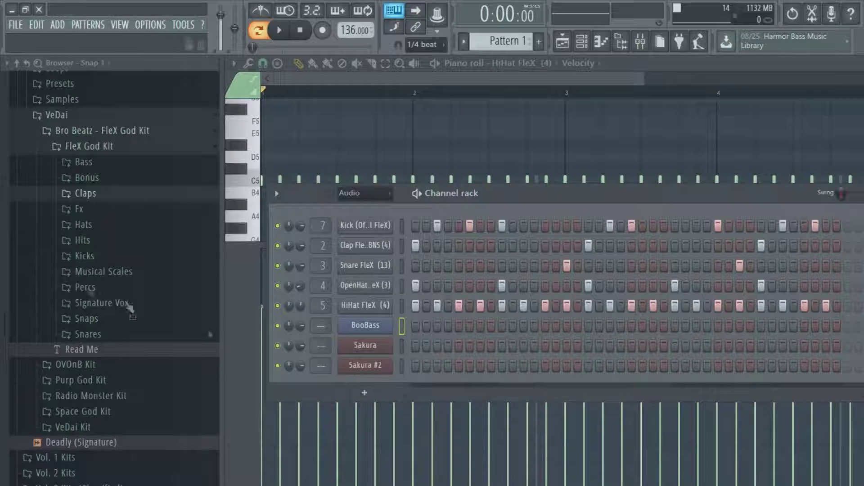
Step: Load the C Minor scale from the FleX God Kit's Musical Scales folder into a new channel
click(67, 272)
drag(97, 194, 113, 246)
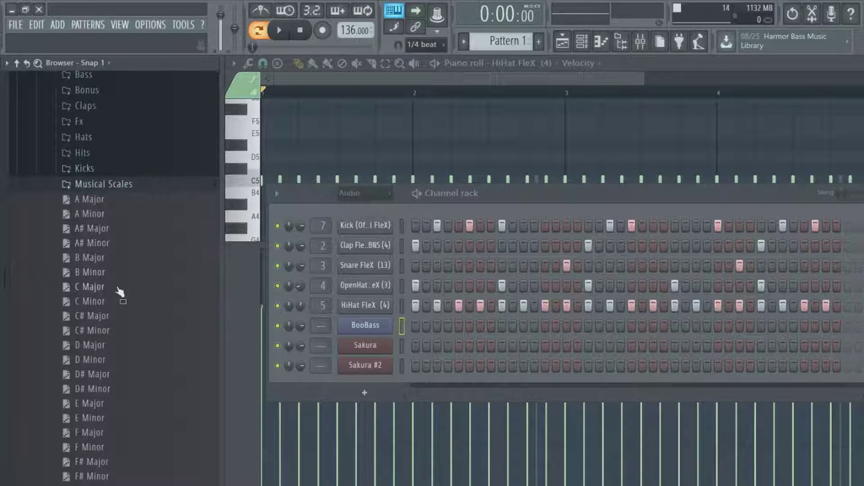
drag(93, 302, 375, 380)
click(582, 331)
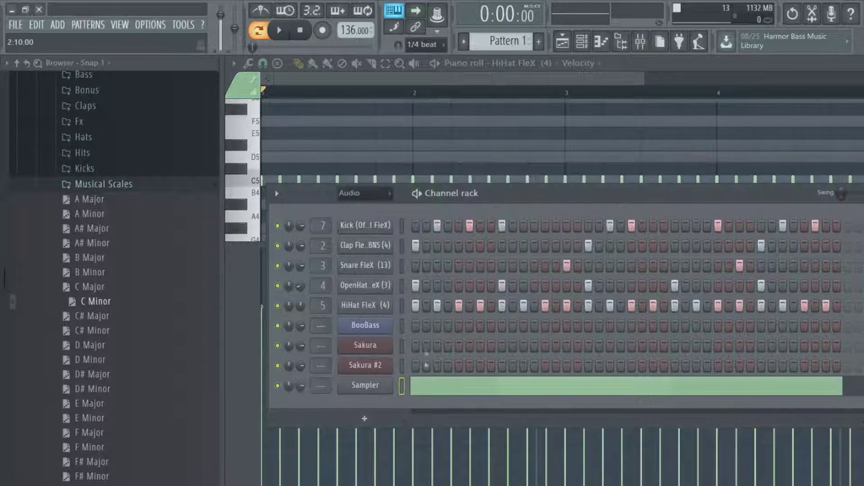
Step: Place two consecutive Pattern 1 clips on playlist Track 1, starting at bars 1 and 5
click(562, 41)
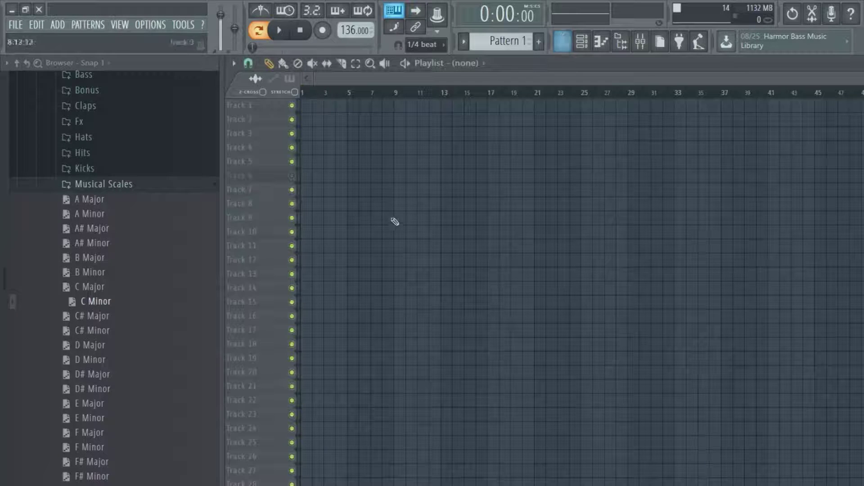
click(315, 105)
click(358, 108)
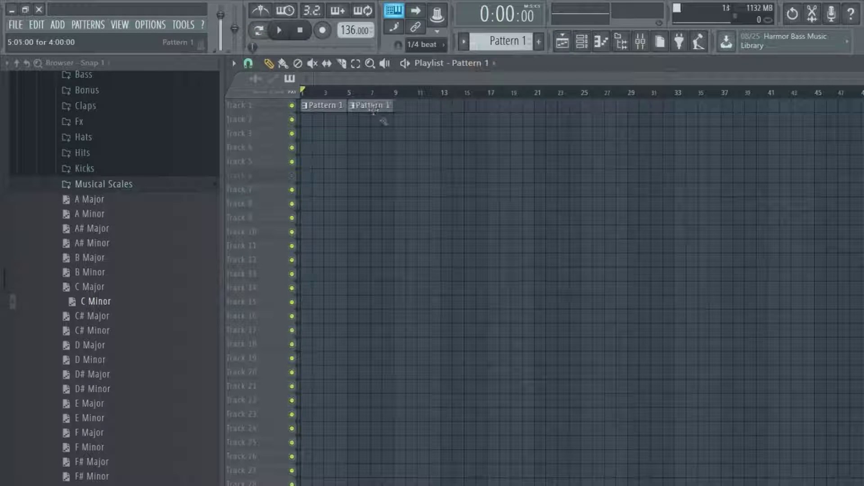
Step: Assign the BooBass channel to mixer track 8
click(601, 40)
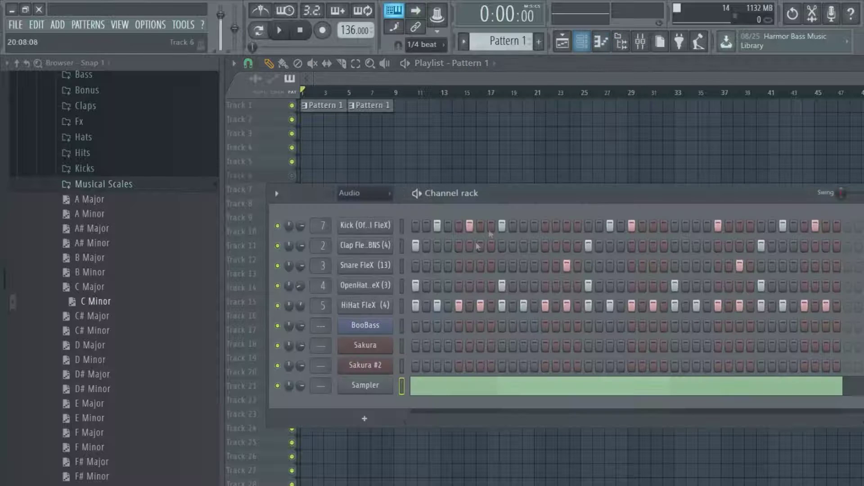
right_click(391, 328)
key(Escape)
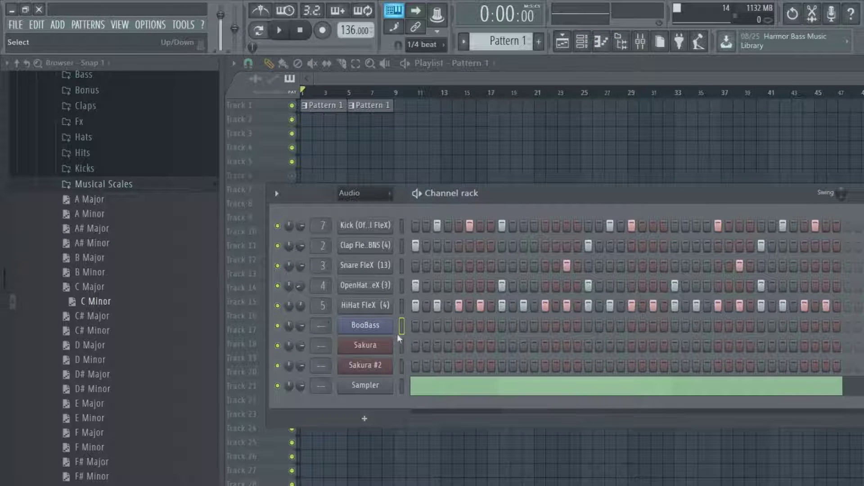
scroll(320, 326, up, 8)
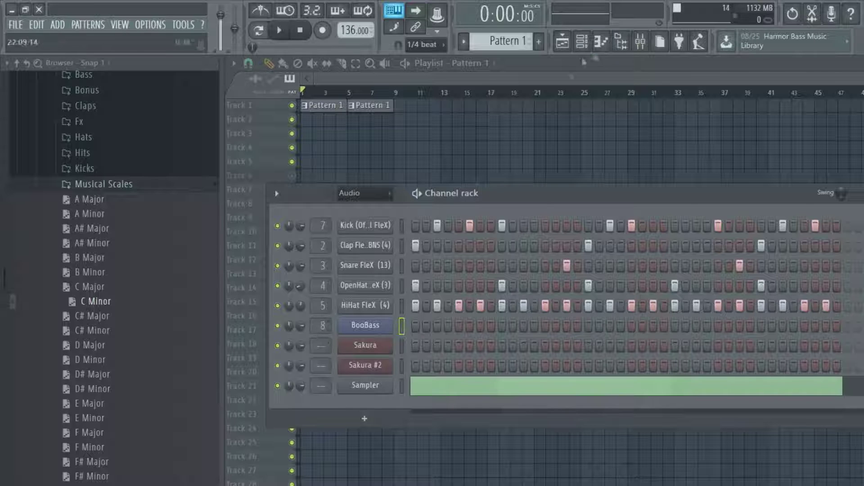
Step: Group mixer inserts 1 to 5 under the name drums and route them to insert 1
click(639, 43)
drag(353, 200, 340, 166)
click(582, 42)
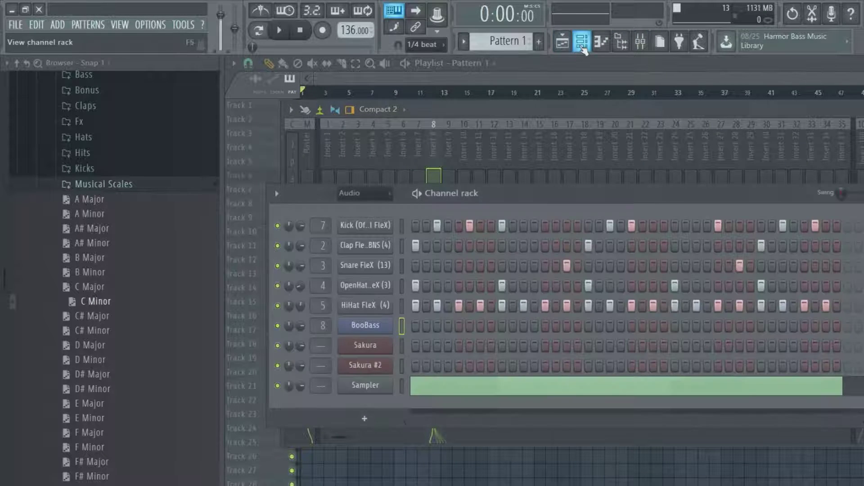
click(582, 43)
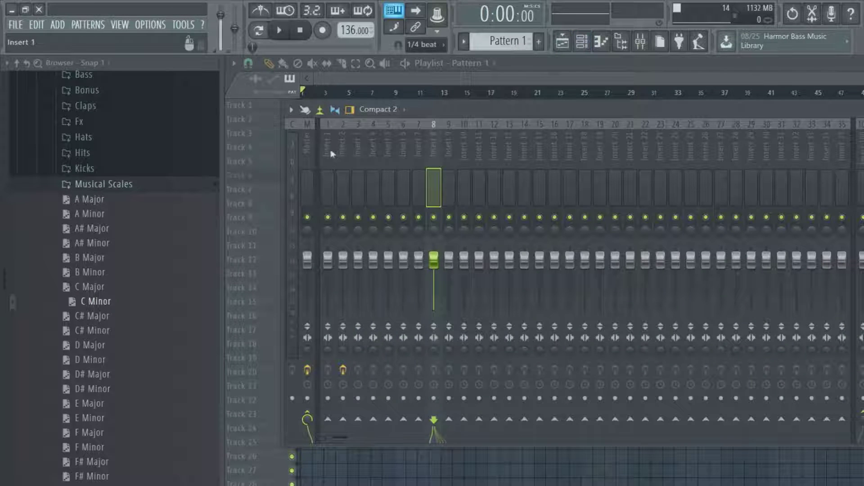
drag(328, 180, 387, 180)
right_click(324, 173)
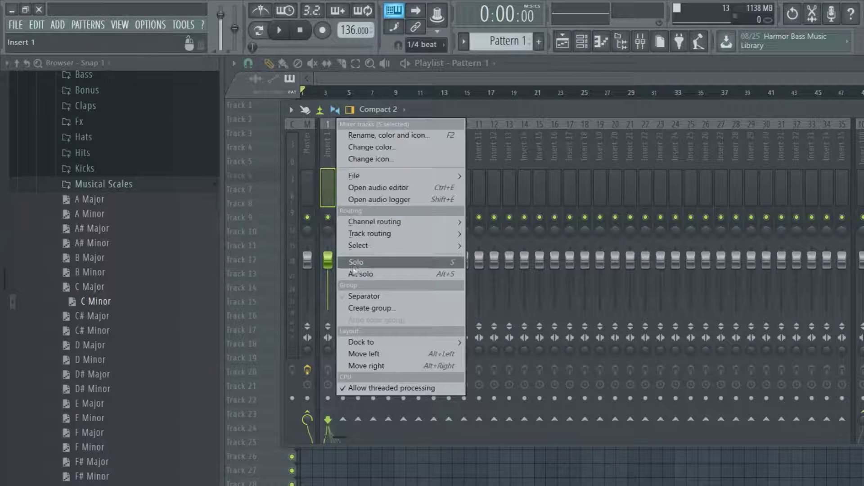
click(387, 309)
text(drum)
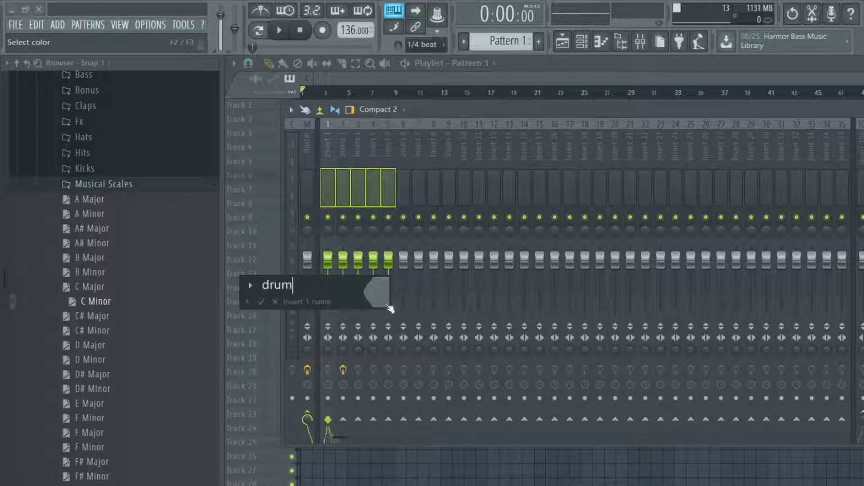
text(s)
key(Return)
right_click(334, 119)
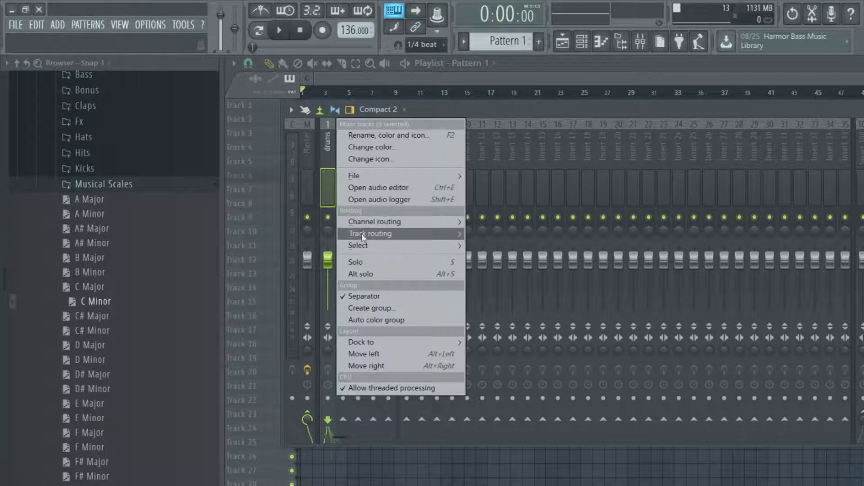
click(509, 258)
Step: Group mixer inserts 6 and 7 under the name kick and route them to insert 6
click(407, 180)
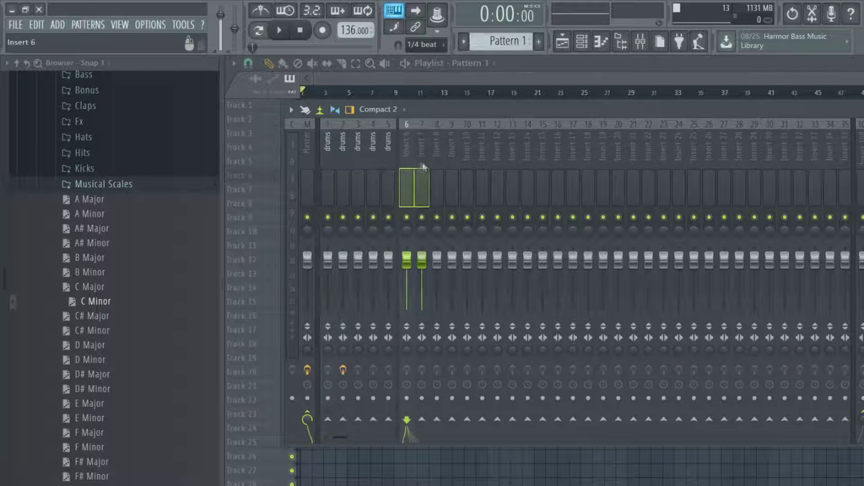
shift+click(422, 181)
right_click(414, 118)
click(454, 310)
text(kick)
key(Return)
right_click(415, 119)
mouse_move(450, 233)
click(571, 247)
Step: Group mixer inserts 8 and 9 under the name bass and route them to insert 8
click(443, 164)
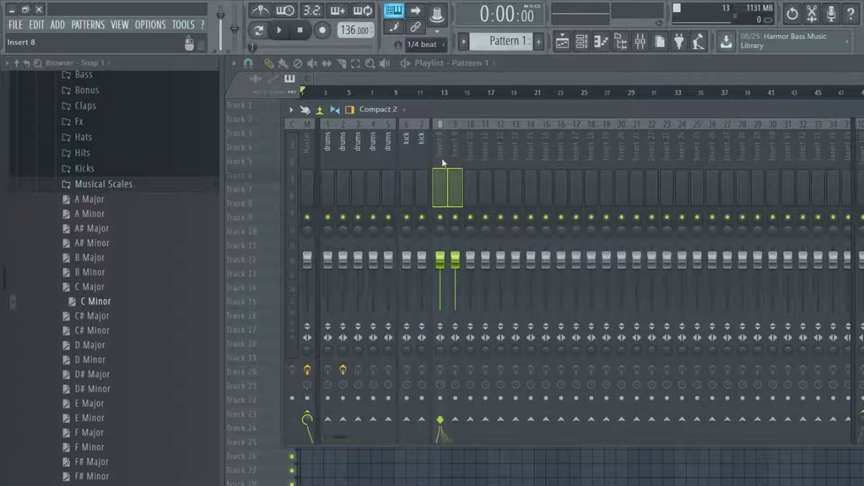
right_click(449, 120)
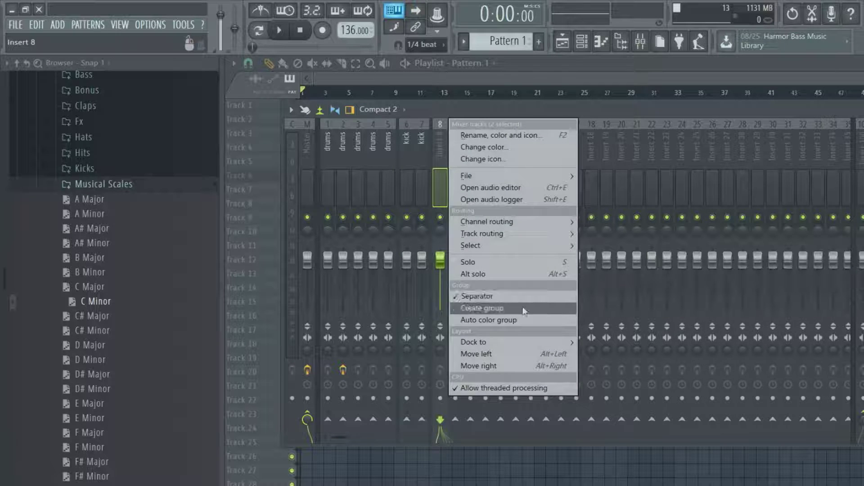
click(492, 308)
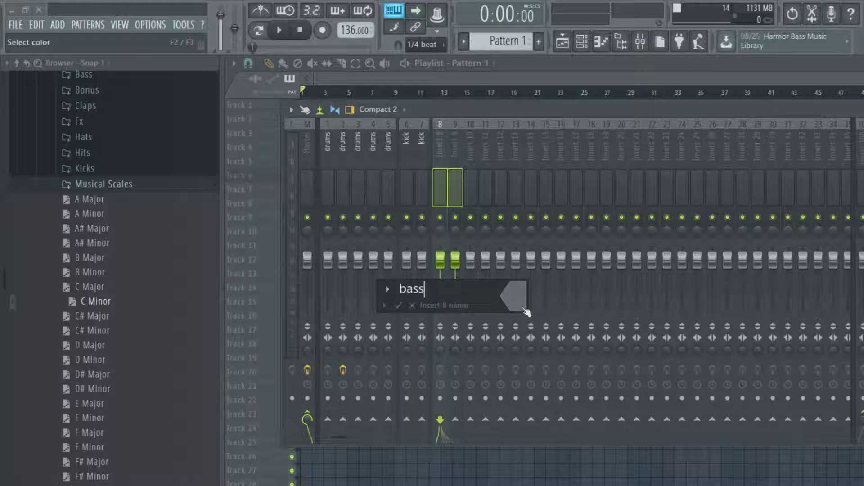
text(bass)
key(Return)
right_click(443, 166)
mouse_move(517, 234)
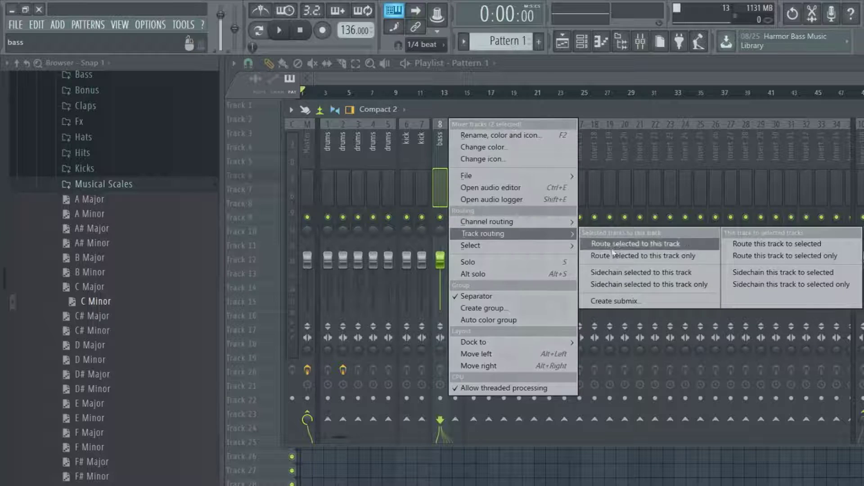
click(611, 245)
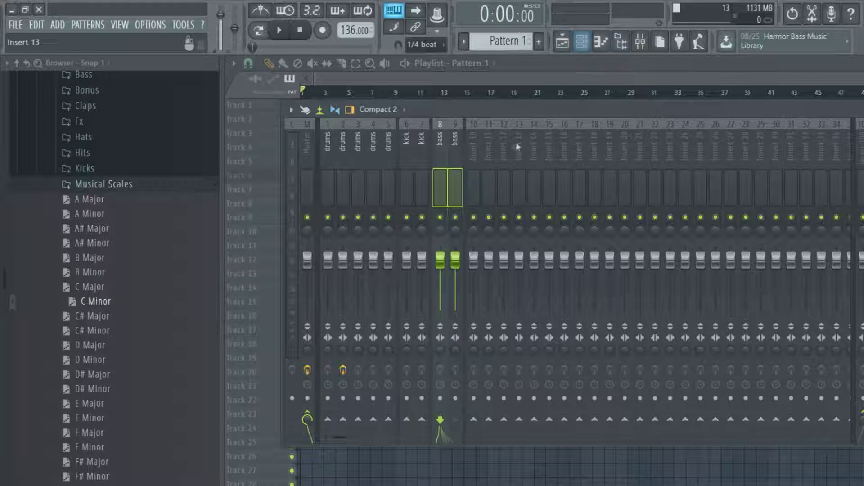
Step: Group mixer inserts 10 to 15 under the name melodu
drag(476, 147, 534, 146)
right_click(482, 157)
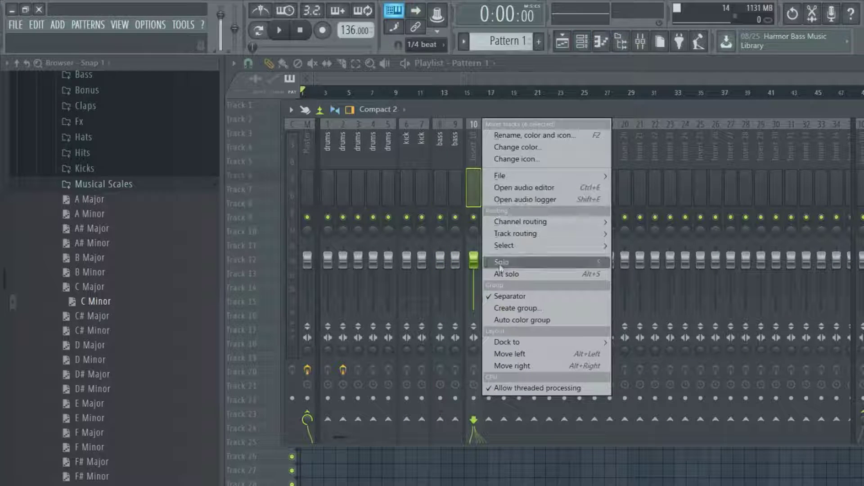
click(505, 309)
text(melodu)
key(Return)
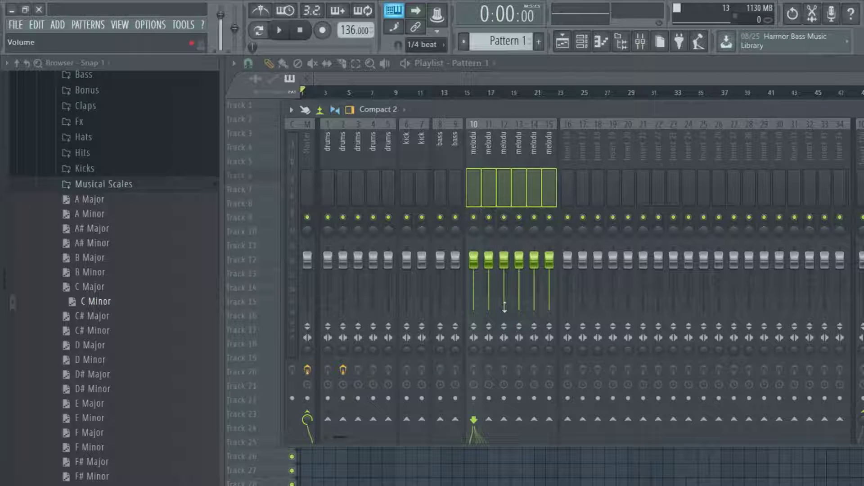
Step: Rename mixer track 10 as melody and route tracks 11 to 15 only to it
right_click(473, 150)
click(517, 135)
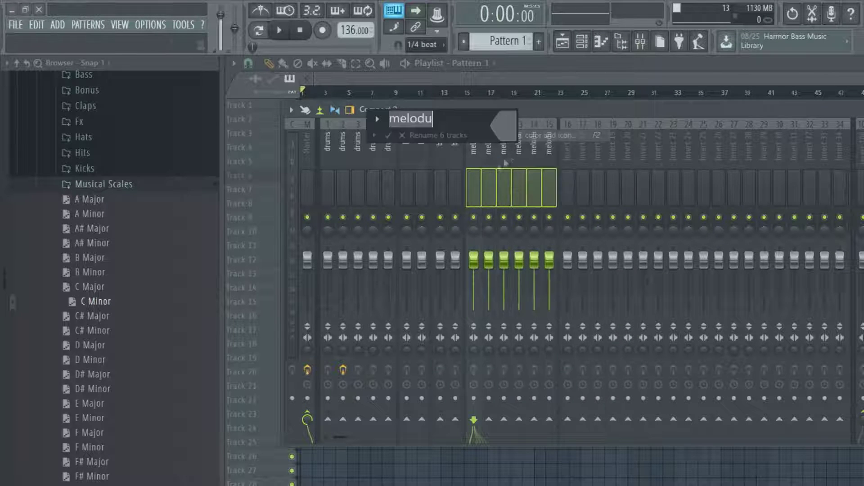
click(442, 118)
key(BackSpace)
text(y)
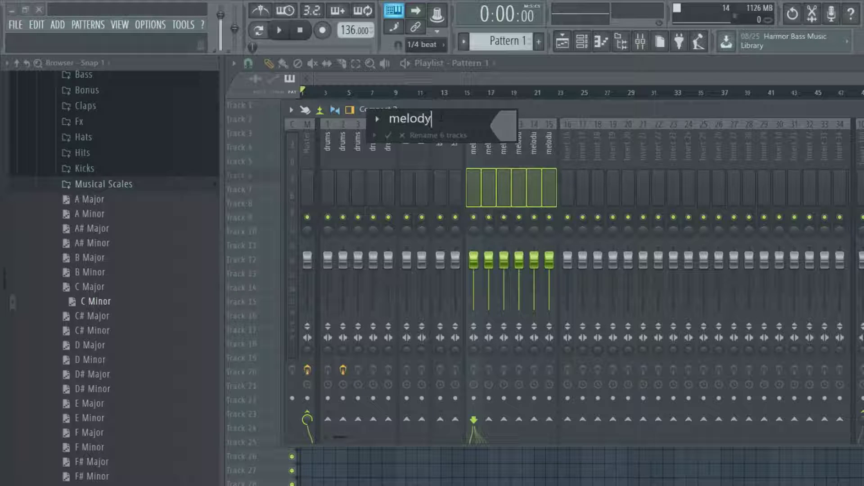
key(Return)
right_click(474, 148)
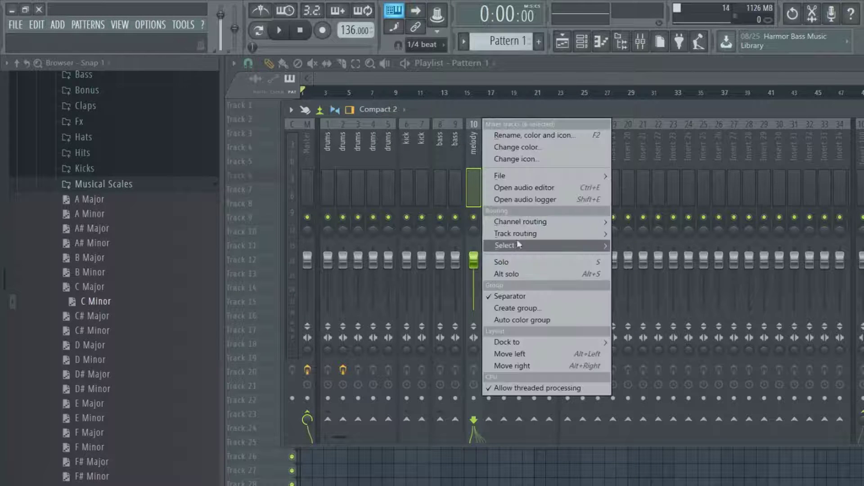
click(648, 253)
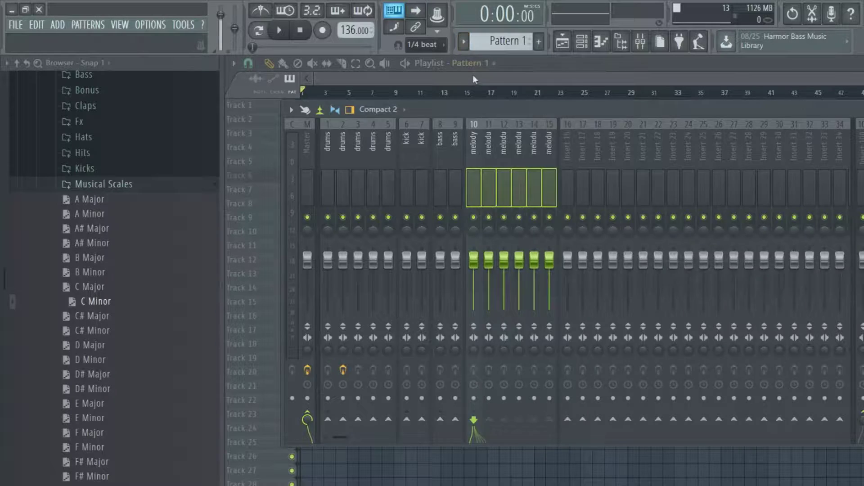
Step: Examine the channels' mixer assignments, the Channel routing options of mixer track 11 and the BooBass channel options
key(F9)
click(581, 42)
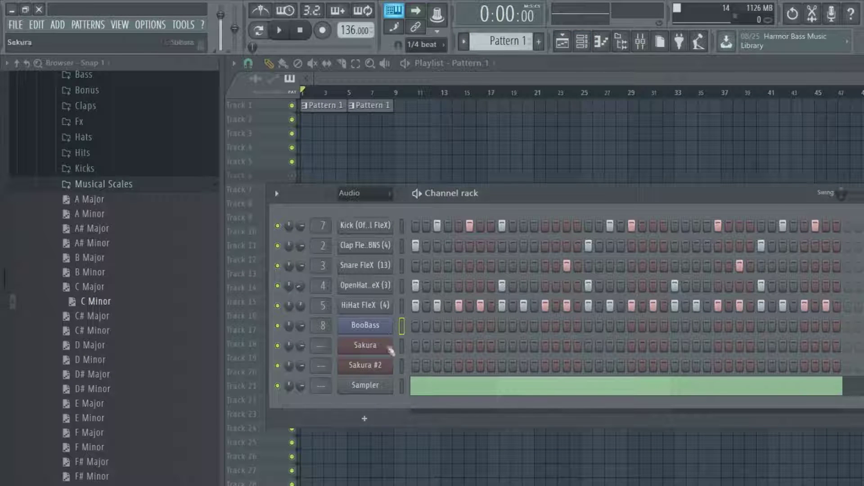
click(582, 42)
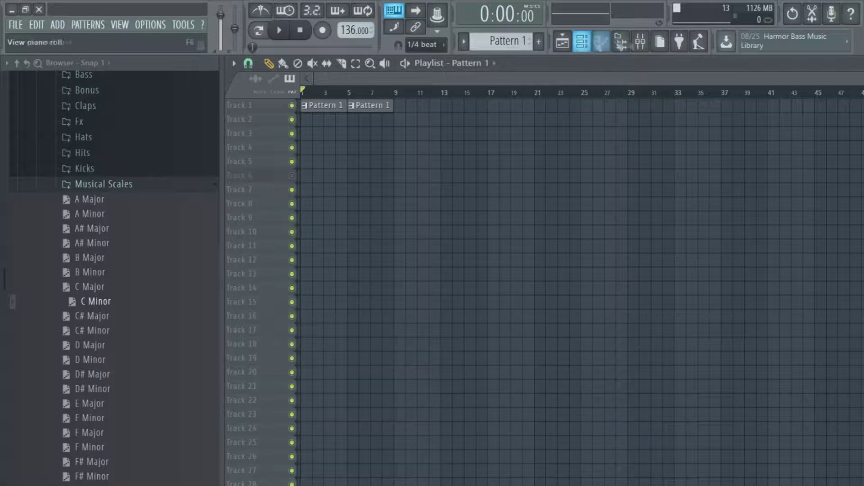
click(640, 41)
click(490, 183)
right_click(494, 182)
mouse_move(517, 221)
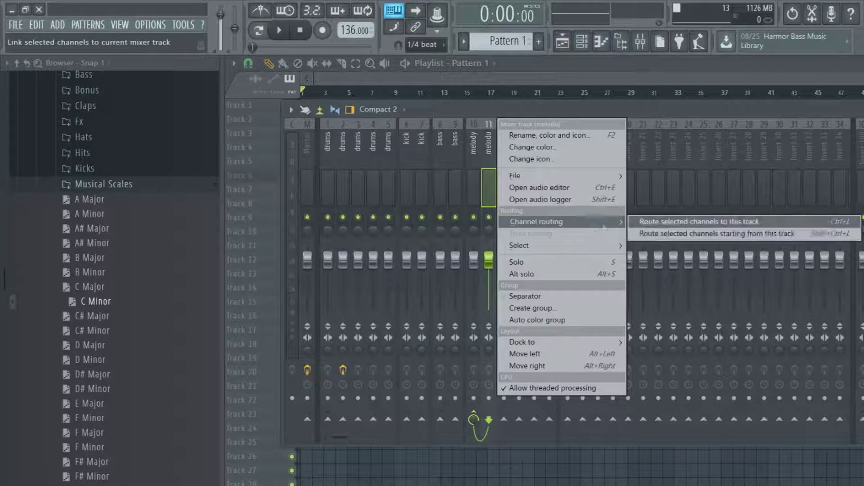
click(574, 236)
click(582, 42)
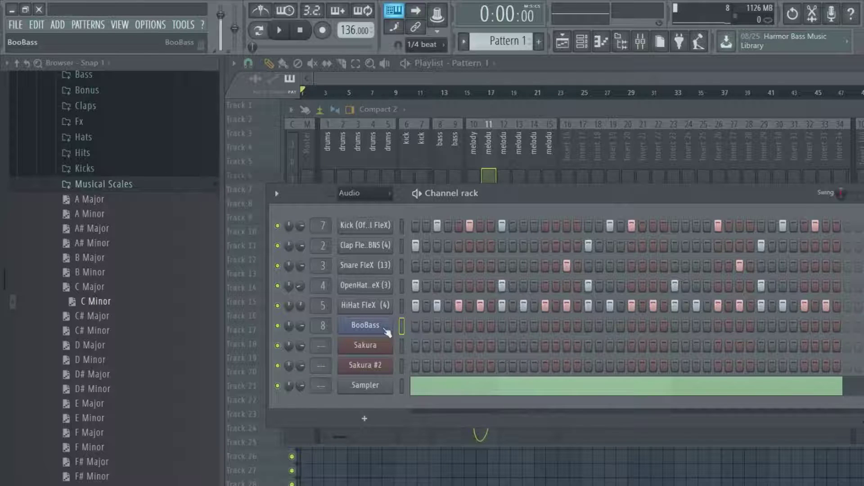
right_click(387, 332)
key(Escape)
Step: Create an empty Pattern 2 and place two four-bar clips of it on playlist Track 2, starting at bars 1 and 5
key(F4)
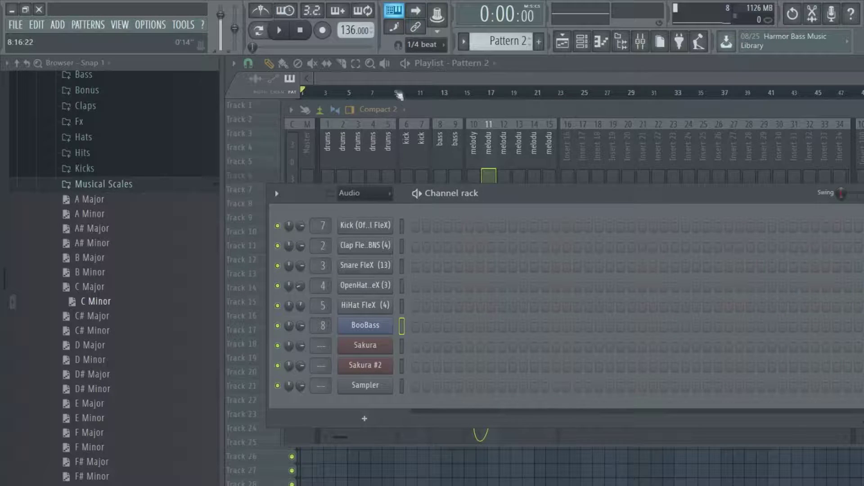
key(F12)
click(372, 150)
drag(370, 152, 394, 152)
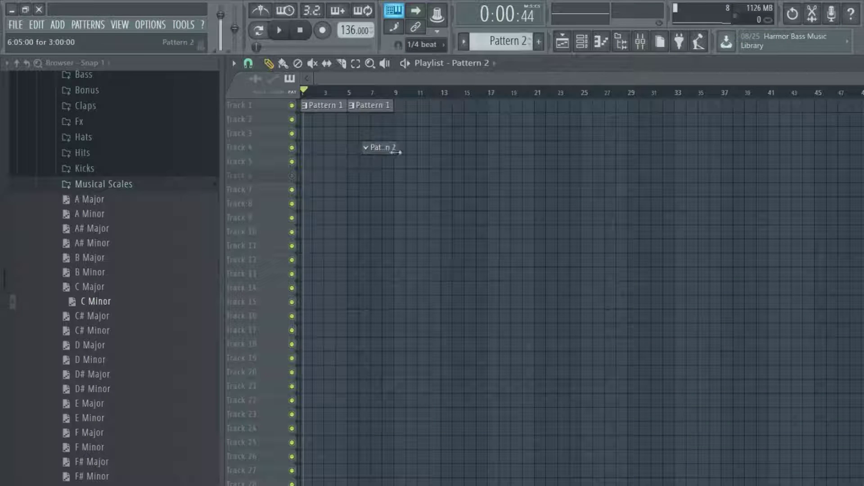
click(306, 119)
drag(314, 121, 360, 123)
click(358, 120)
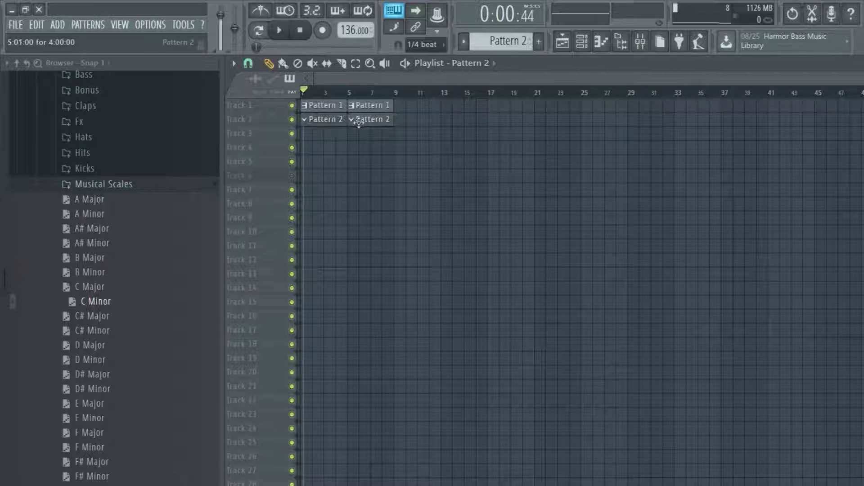
Step: Open the BooBass channel's piano roll in Pattern 2 and enlarge its note area
click(582, 42)
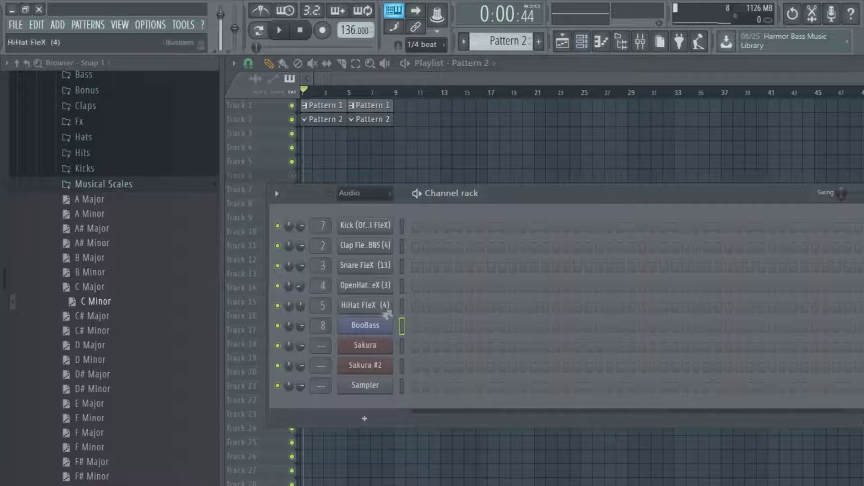
right_click(388, 323)
click(423, 325)
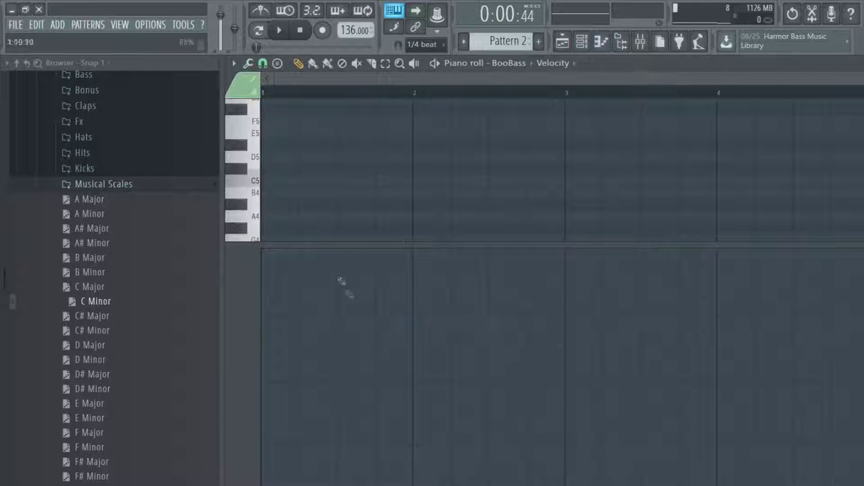
drag(359, 245, 360, 461)
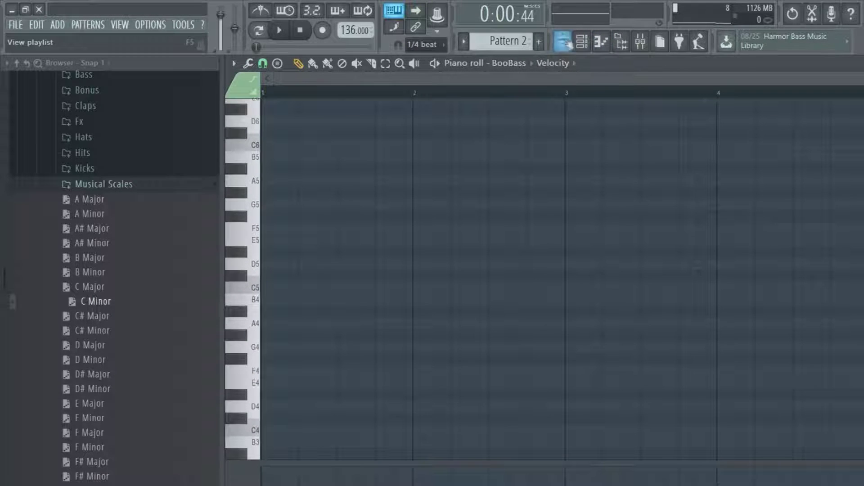
Step: Copy the Sampler channel's note data from Pattern 1 and paste it into the same channel in Pattern 2
click(581, 41)
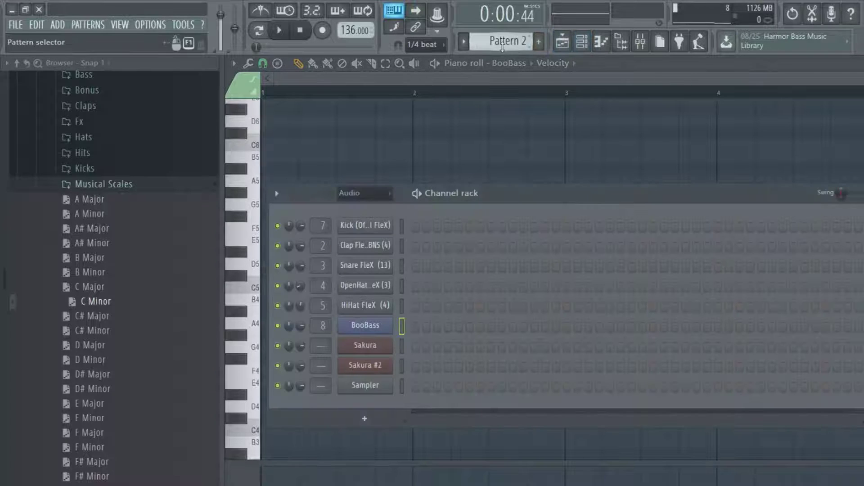
scroll(502, 46, up, 1)
right_click(373, 393)
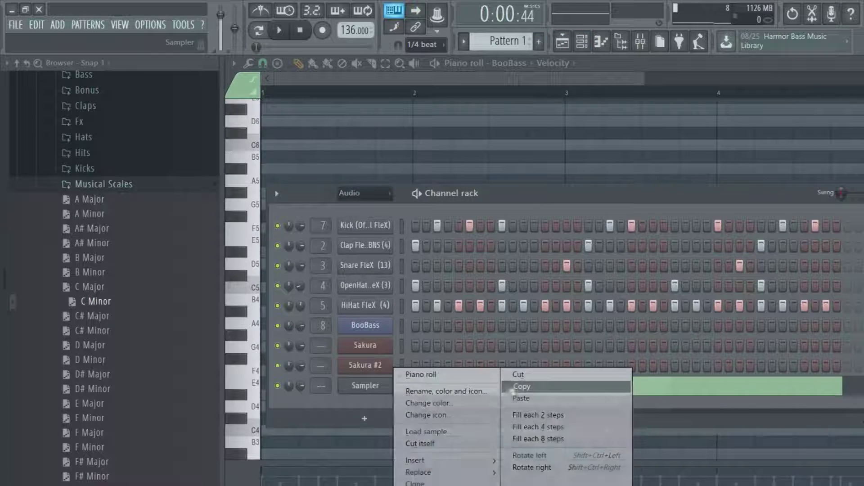
click(521, 384)
scroll(502, 42, down, 1)
right_click(365, 386)
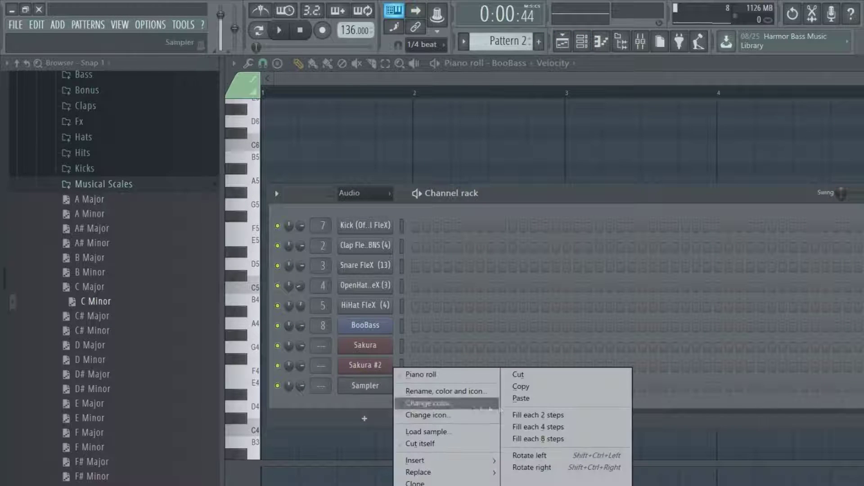
click(523, 398)
Step: Place a short G4 note at the start of bar 1 in the BooBass piano roll
click(504, 135)
scroll(504, 135, up, 4)
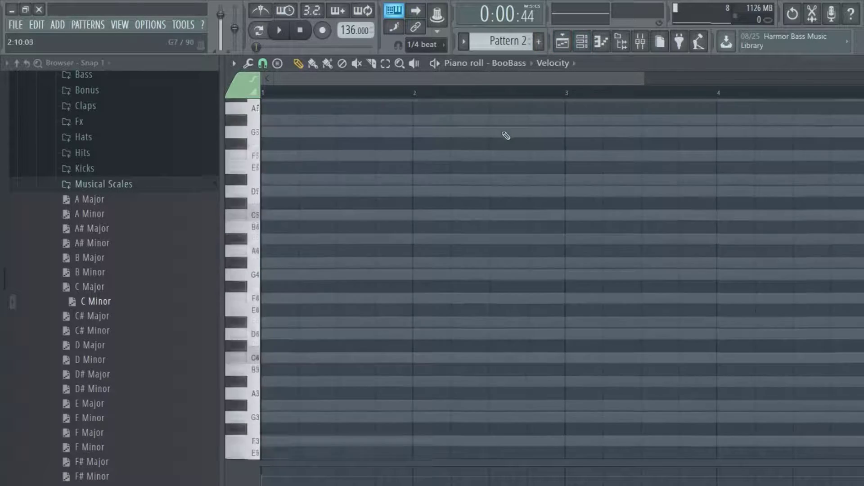
scroll(503, 135, down, 4)
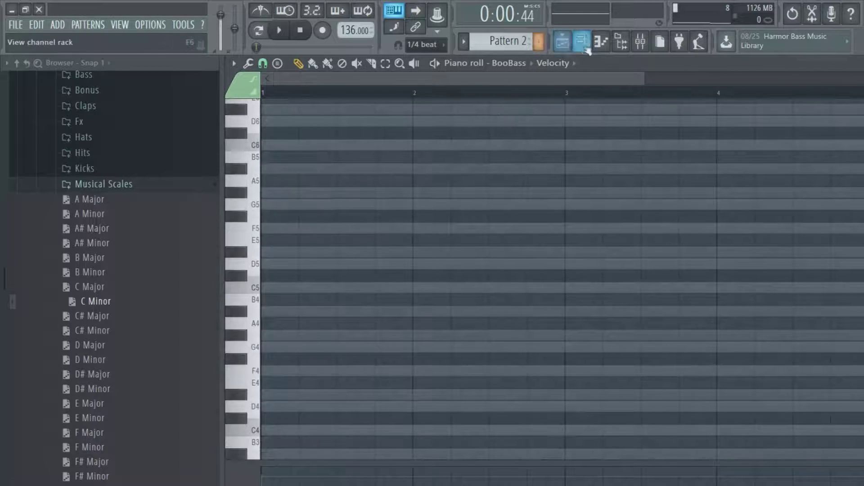
click(581, 42)
right_click(365, 325)
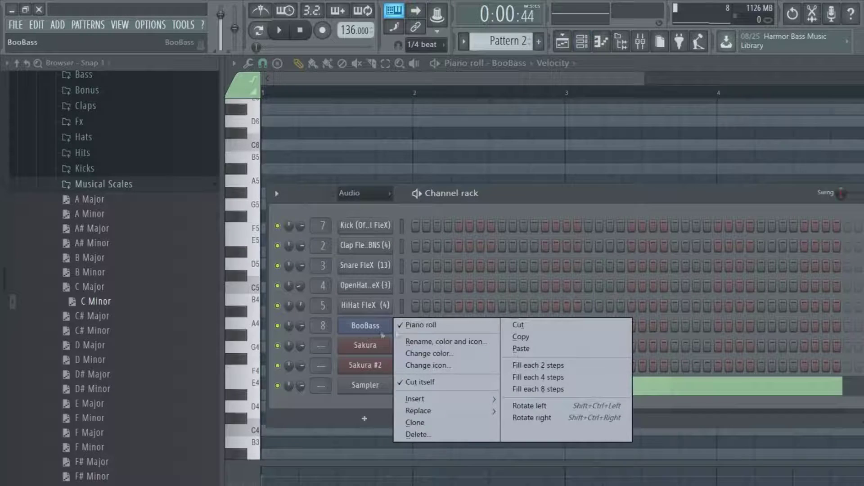
click(422, 325)
right_click(365, 325)
click(422, 325)
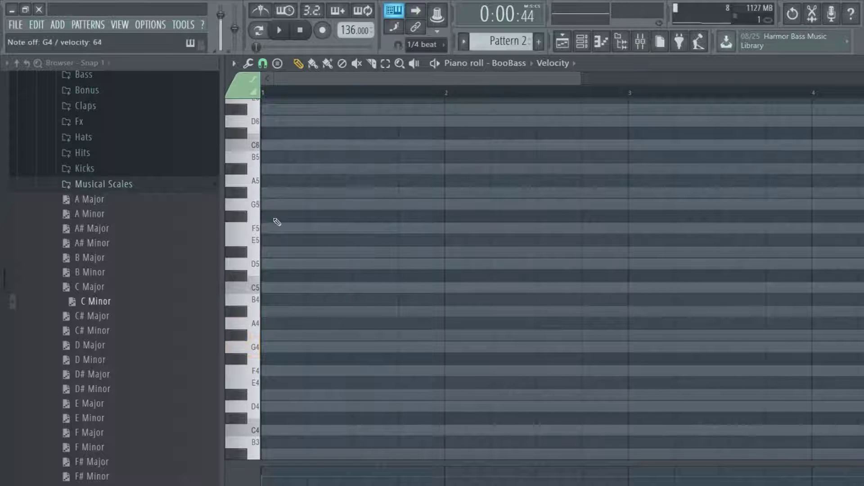
click(278, 347)
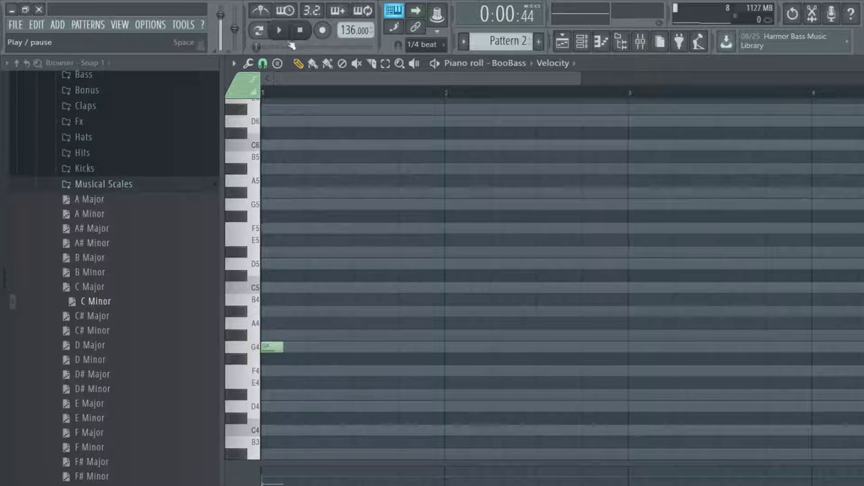
Step: Turn on the metronome and briefly play back Pattern 2 to hear the G4 bass note
click(260, 10)
click(279, 30)
click(300, 30)
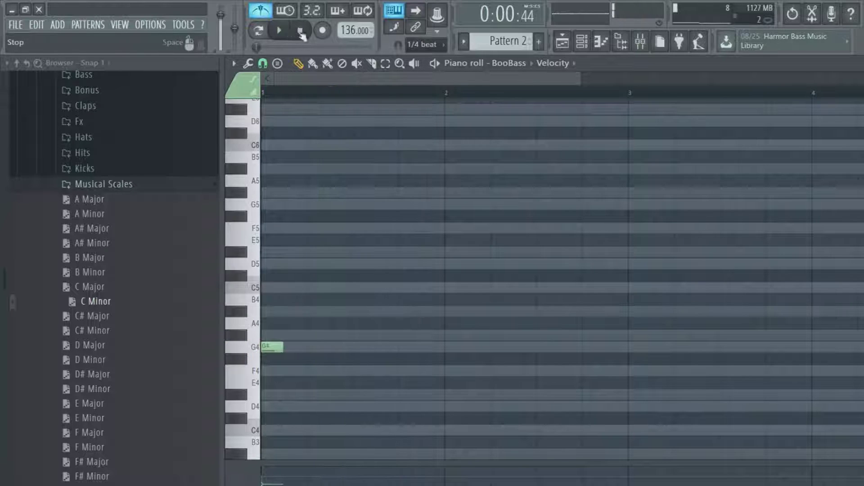
click(279, 30)
click(299, 31)
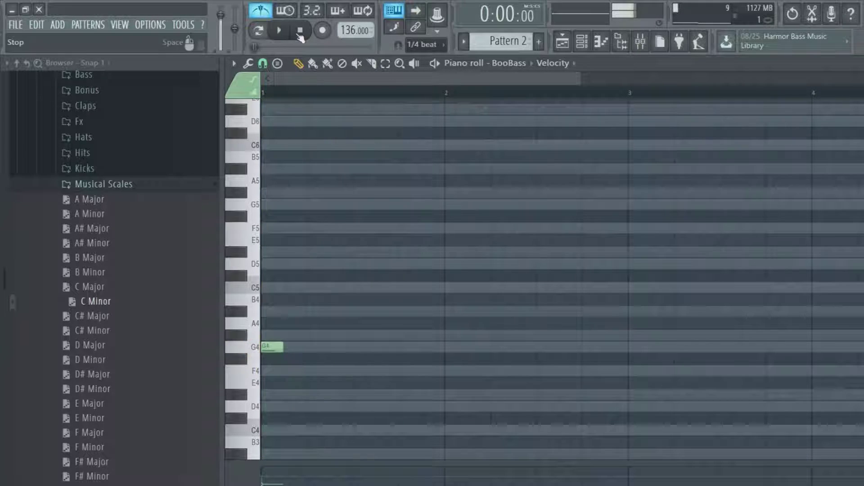
Step: Lengthen the G4 note to 12 steps and add a 12-step D#4 note directly after it
drag(281, 349, 395, 359)
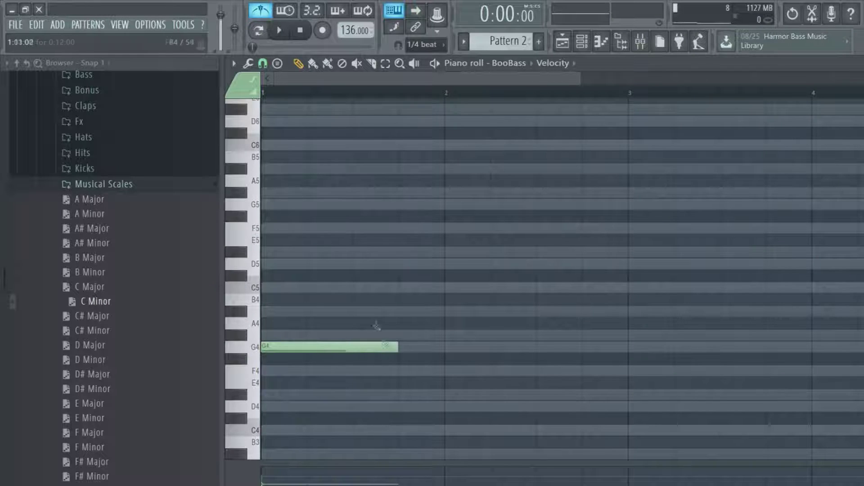
scroll(378, 323, down, 1)
mouse_move(254, 311)
mouse_down()
mouse_move(266, 370)
mouse_move(255, 316)
mouse_up()
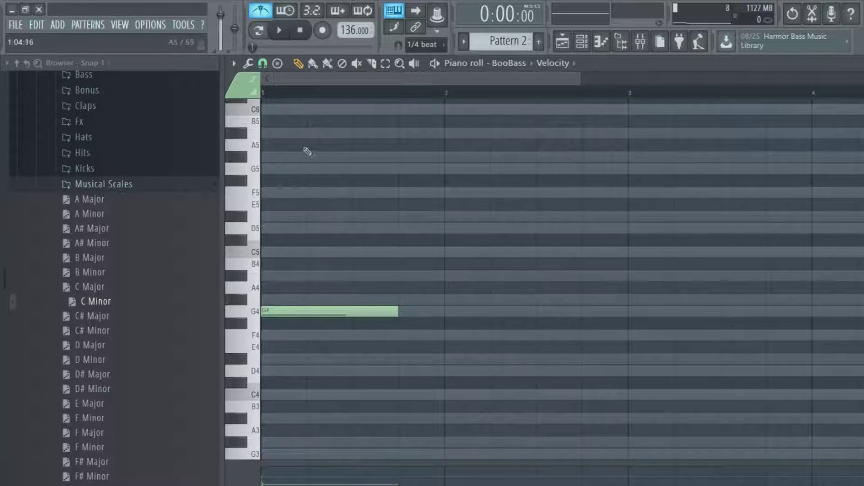
scroll(333, 160, down, 1)
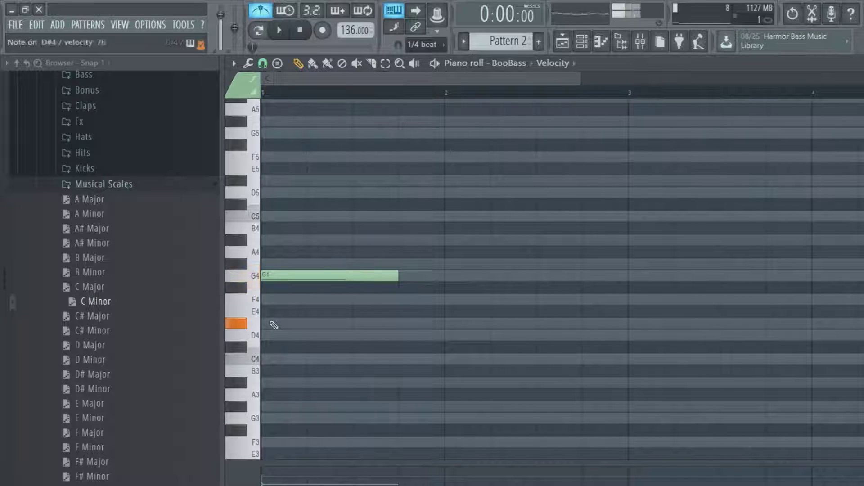
click(431, 328)
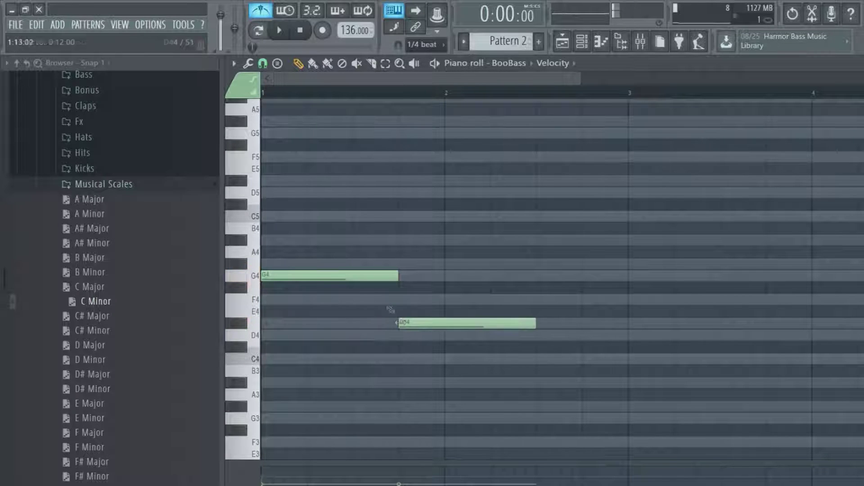
Step: Try shifting the D#4 note one step earlier during playback and adding an overlapping D4 note, and undo both edits
click(279, 30)
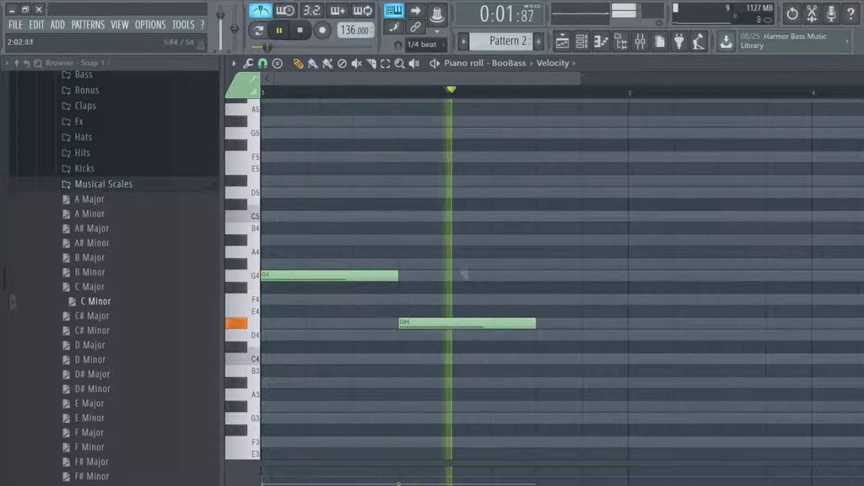
mouse_move(533, 323)
mouse_down()
mouse_move(602, 323)
mouse_move(522, 324)
mouse_up()
click(507, 332)
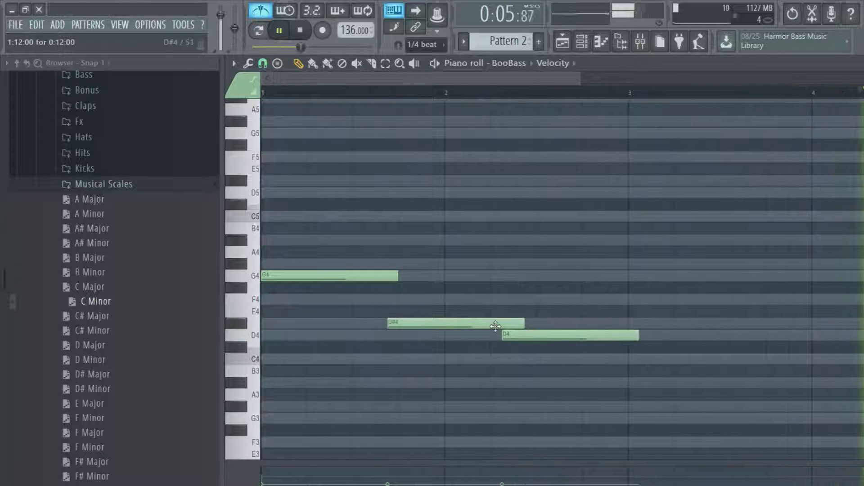
key(ctrl+z)
key(ctrl+z)
Step: Extend the D#4 note to the start of bar 3 and add a 12-step C4 note at bar 3
drag(535, 323, 628, 323)
click(631, 358)
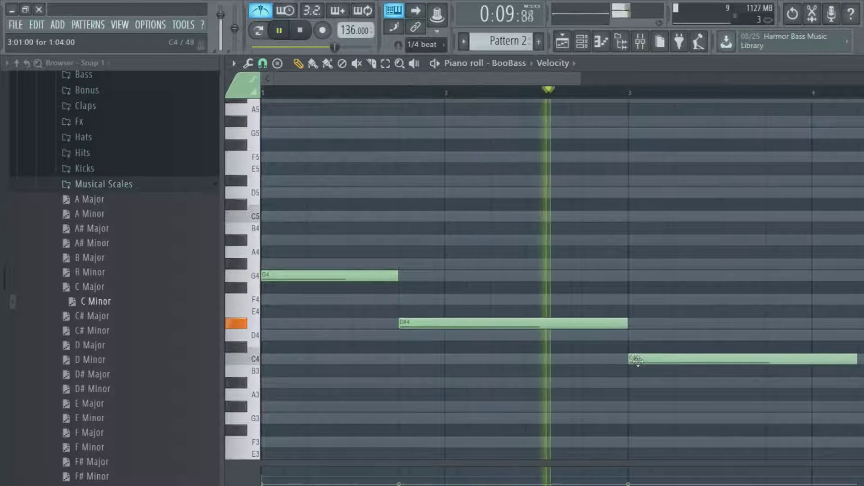
ctrl+scroll(656, 395, down, 2)
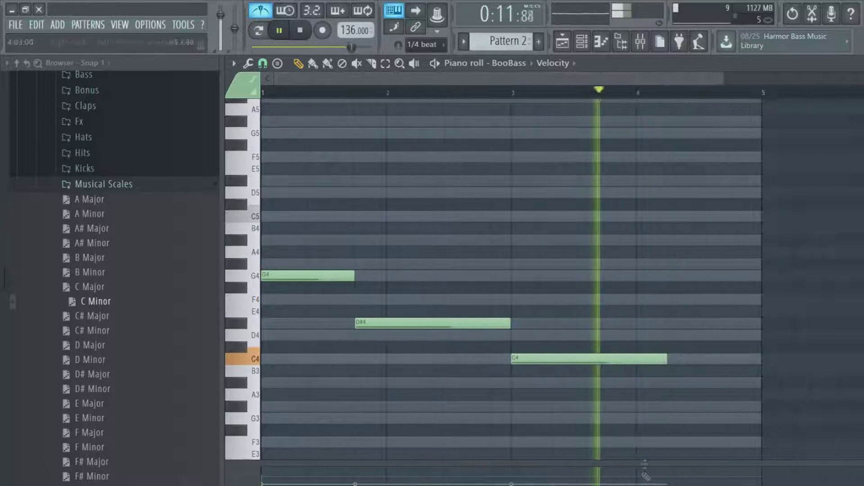
drag(646, 363, 604, 365)
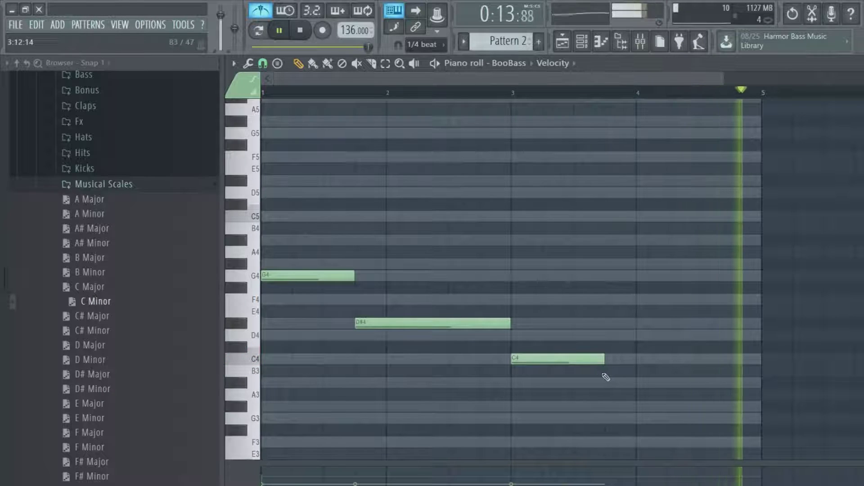
click(299, 32)
click(259, 338)
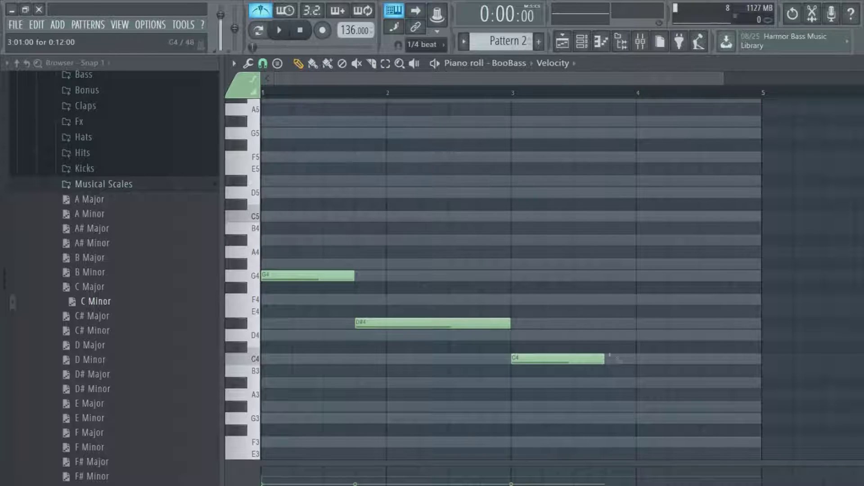
Step: Add a D4 note from the end of C4 to bar 5 and raise the velocity of all four bass notes
click(280, 30)
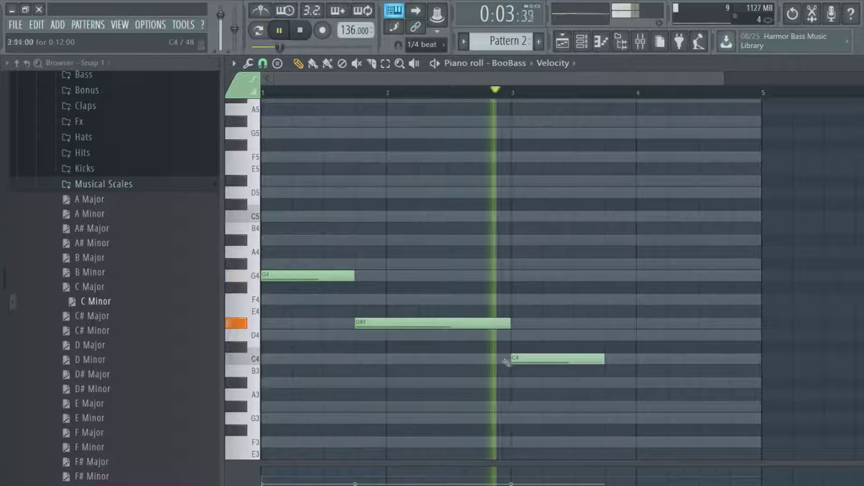
click(254, 338)
click(627, 336)
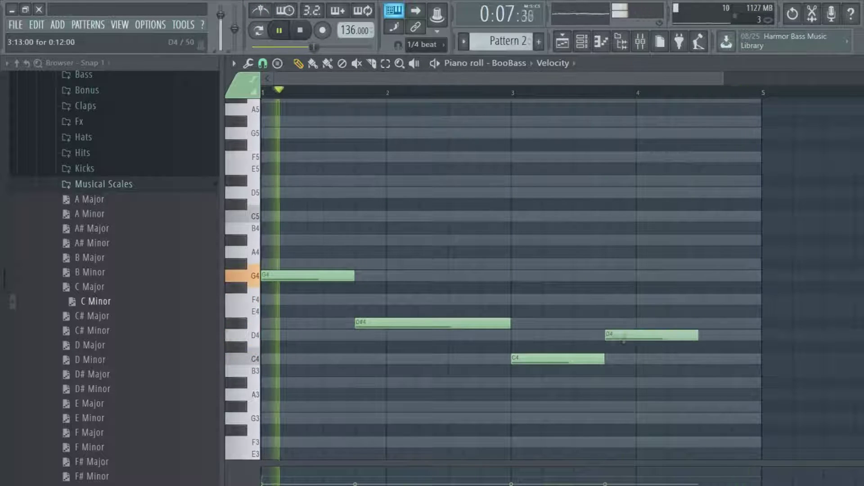
drag(698, 336, 761, 336)
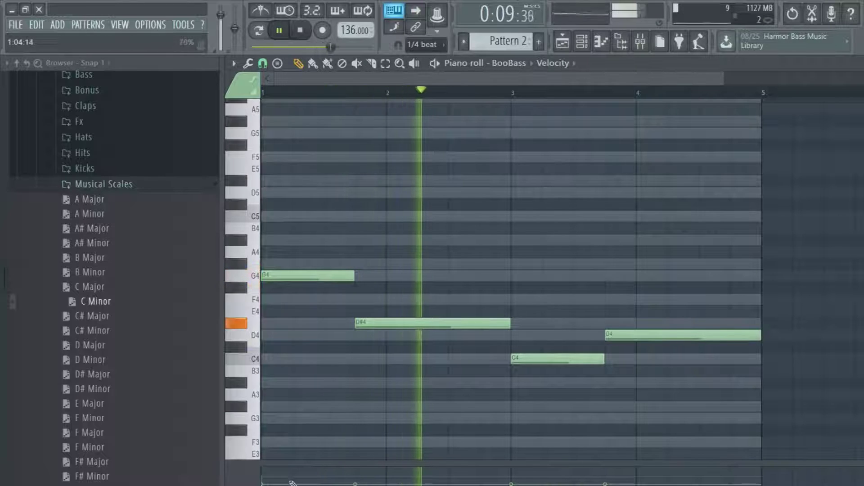
drag(277, 478, 607, 477)
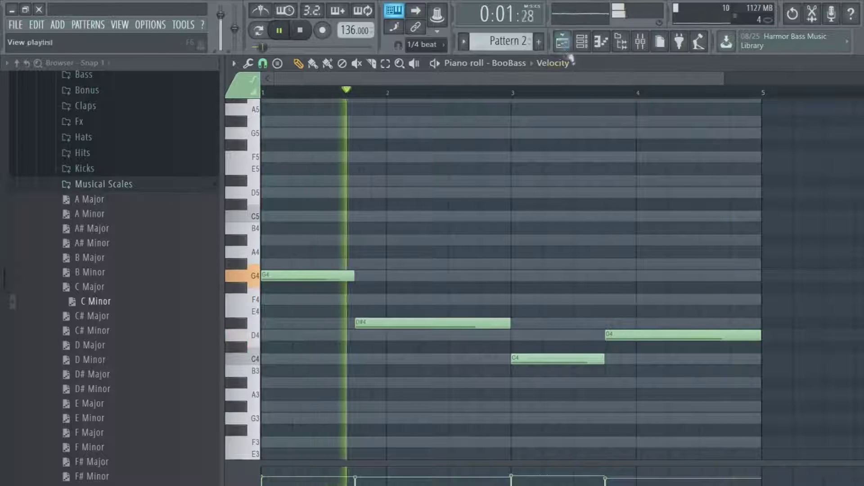
click(299, 32)
Step: Save the project under the file name g
click(582, 42)
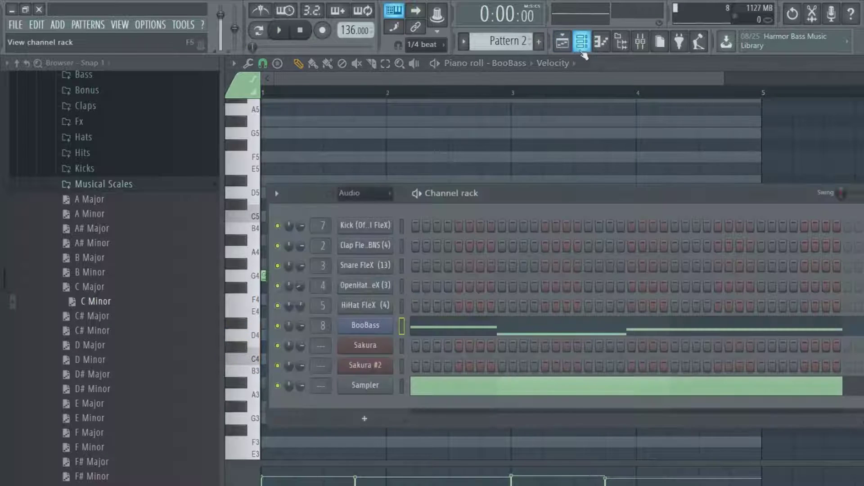
key(ctrl+s)
text(g)
key(Return)
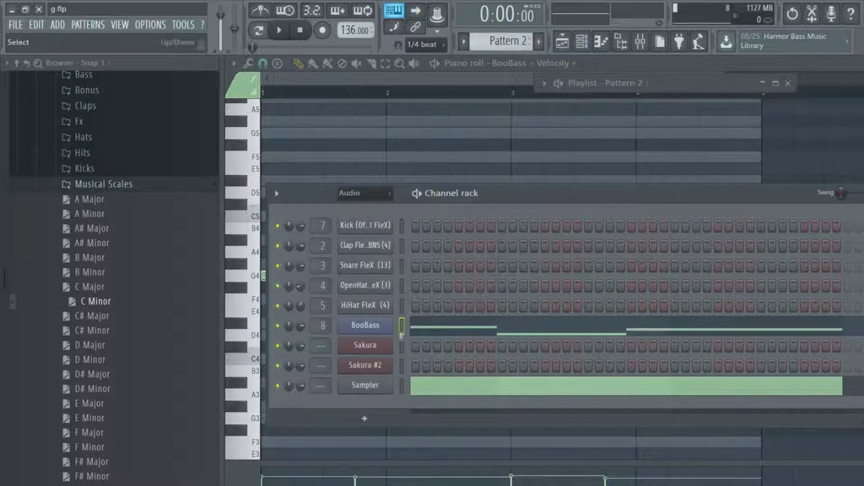
Step: Review the playlist clips, the full drum step sequence of Pattern 1 and the BooBass notes of Pattern 2
scroll(495, 37, down, 1)
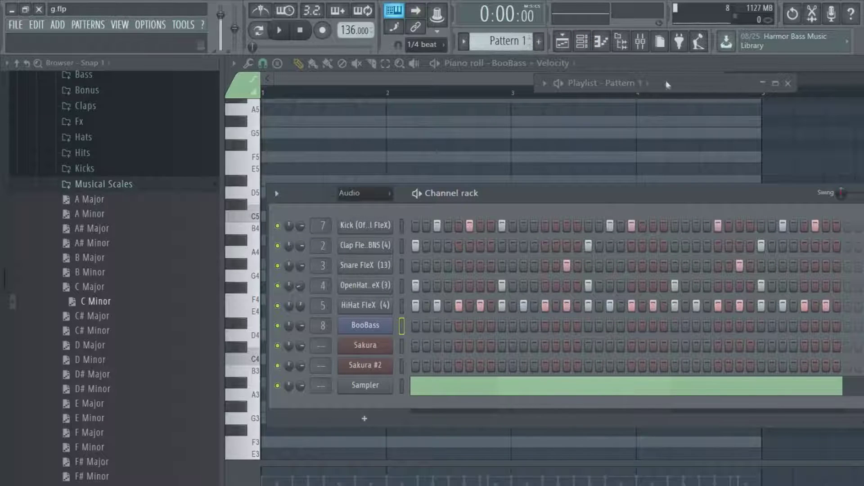
click(775, 83)
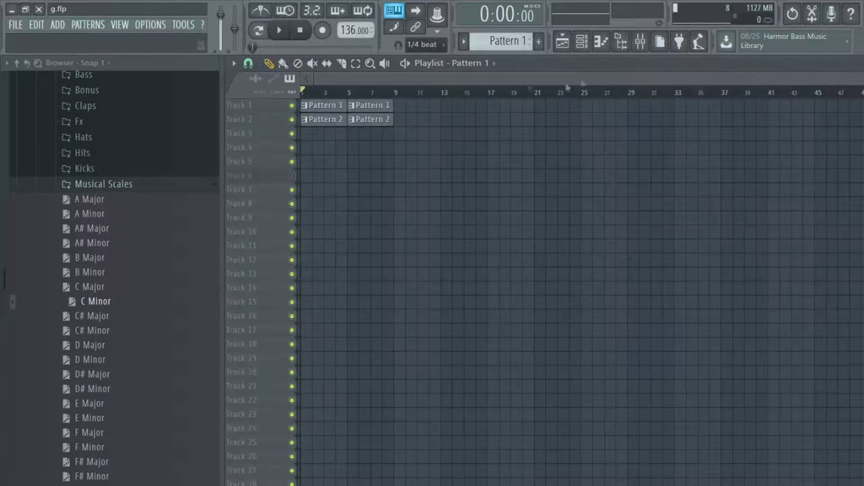
click(601, 42)
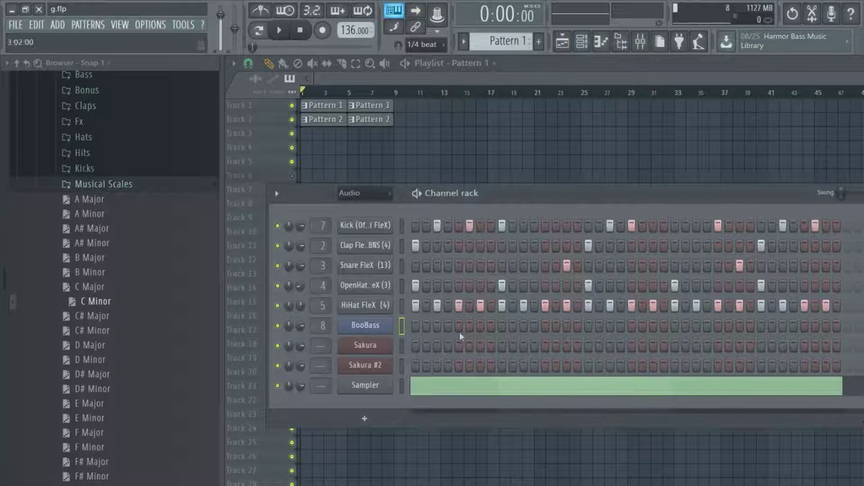
scroll(631, 297, left, 2)
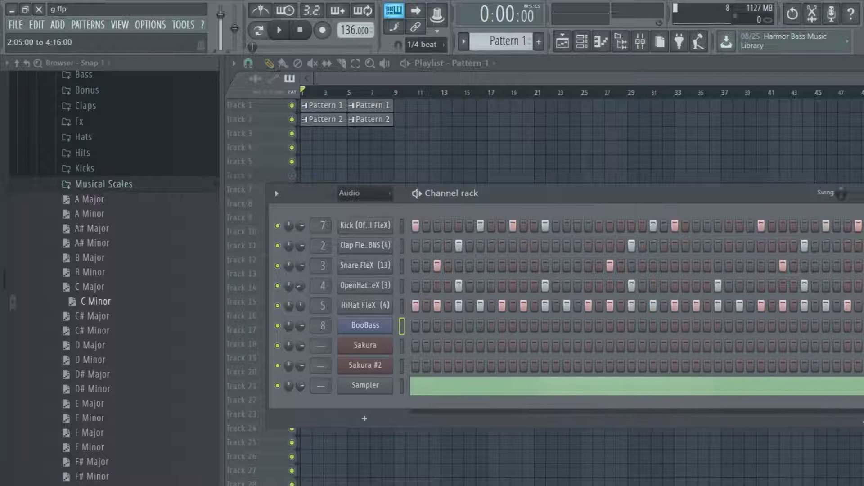
drag(689, 417, 393, 417)
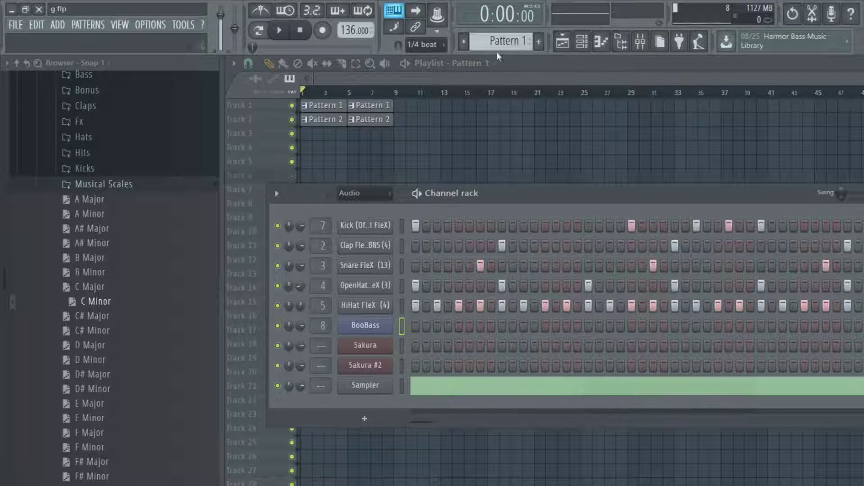
scroll(496, 42, down, 1)
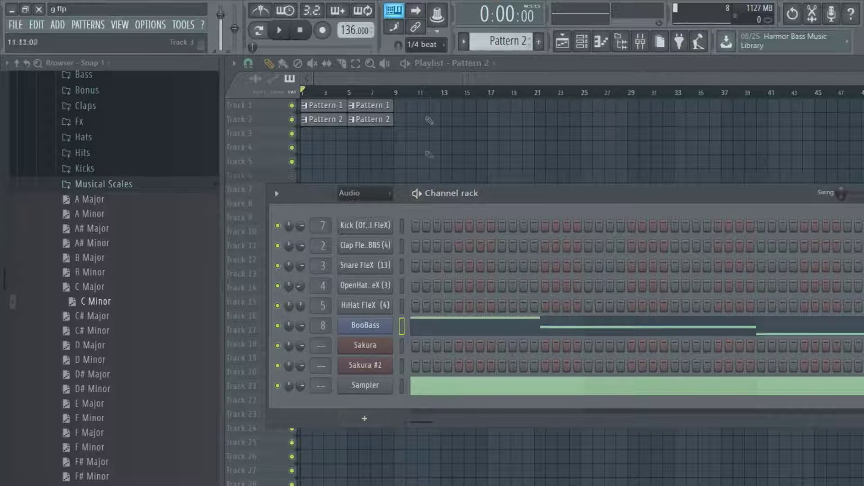
Step: Review Pattern 1's drum steps, the hi-hat notes in the piano roll, and Pattern 2's BooBass notes
scroll(532, 39, up, 1)
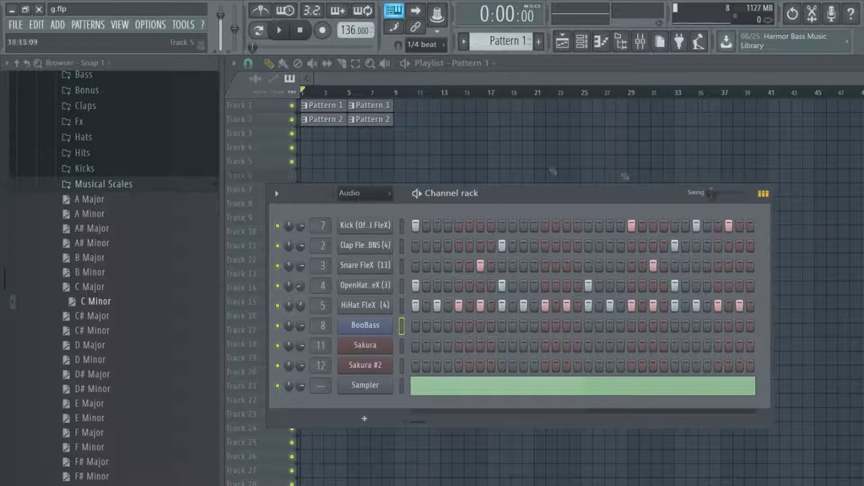
drag(417, 422, 770, 425)
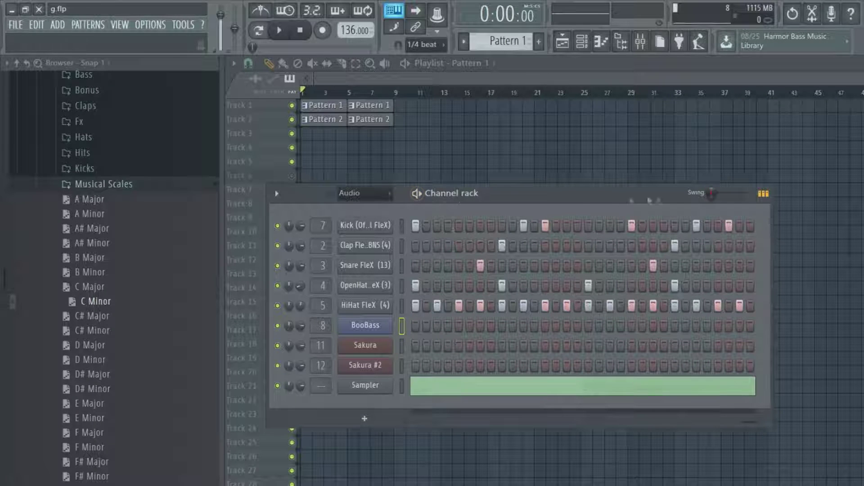
right_click(366, 305)
click(418, 306)
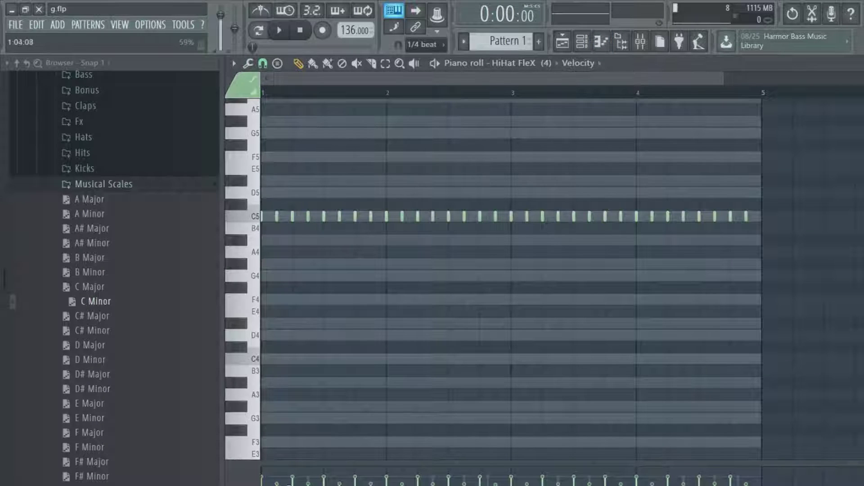
click(581, 41)
click(582, 41)
scroll(504, 48, down, 1)
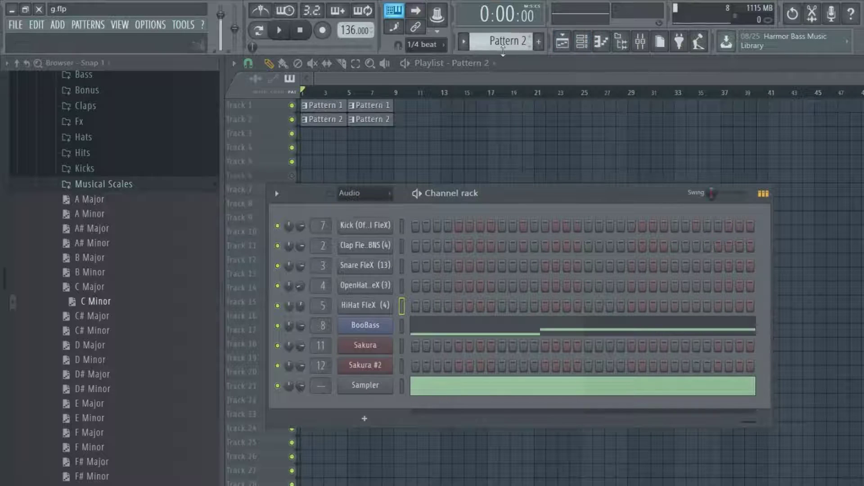
click(562, 332)
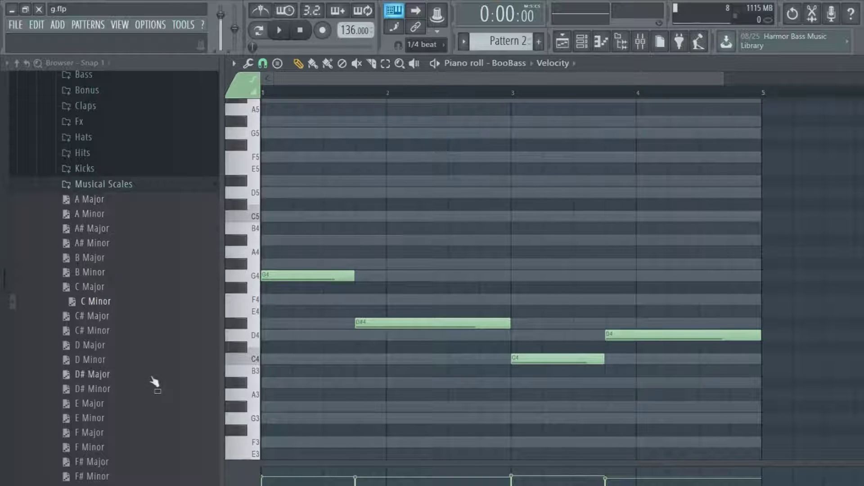
scroll(330, 351, down, 2)
scroll(432, 309, up, 2)
Step: Try stamping an Aeolian scale into the BooBass piano roll and undo the stamped notes
click(278, 63)
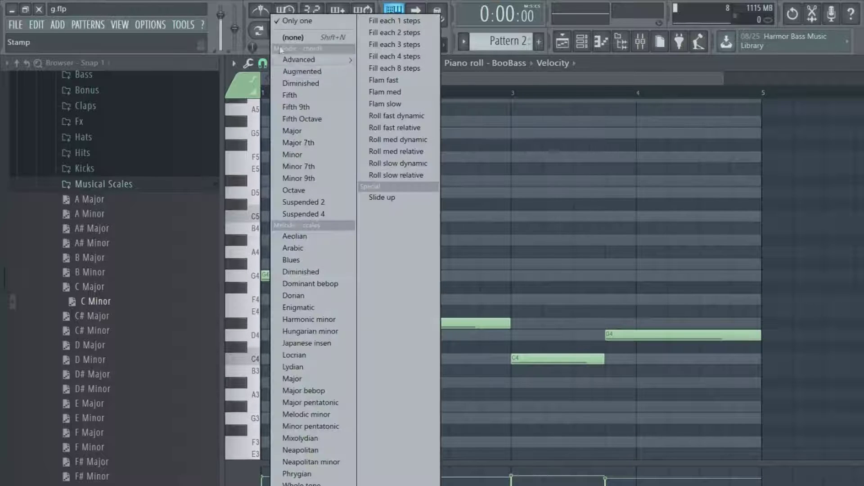
click(295, 236)
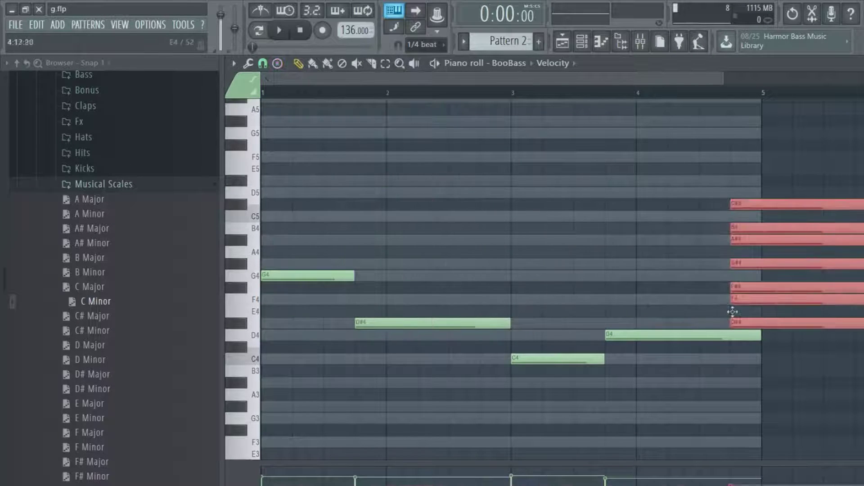
click(388, 239)
key(ctrl+z)
click(592, 44)
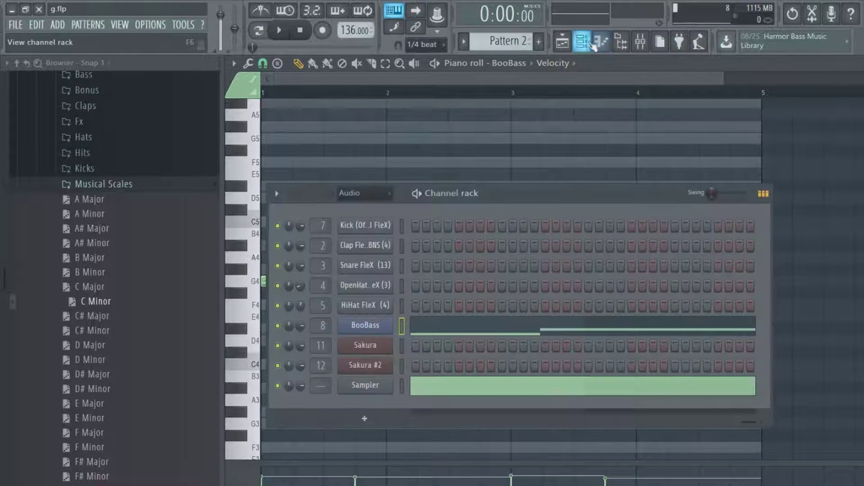
key(F6)
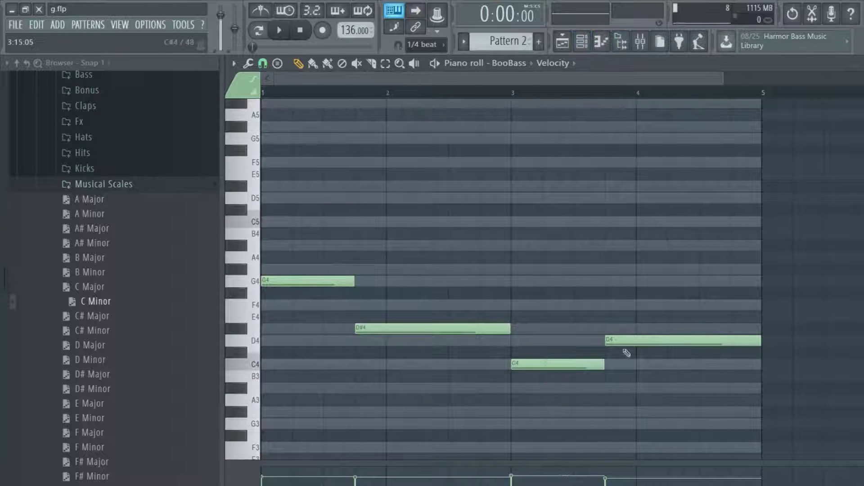
click(562, 41)
click(562, 42)
click(562, 41)
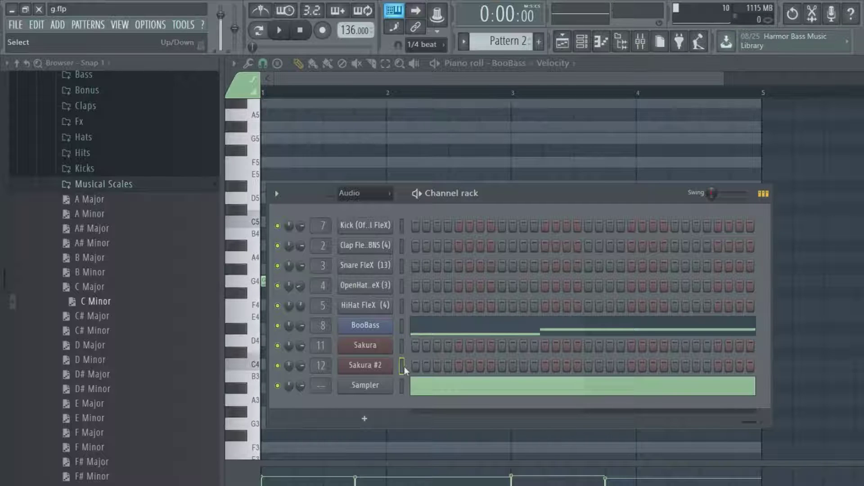
Step: Open the Sakura channel's synth and examine its loaded preset in the Default bank of the presets library
click(365, 345)
drag(478, 79, 504, 96)
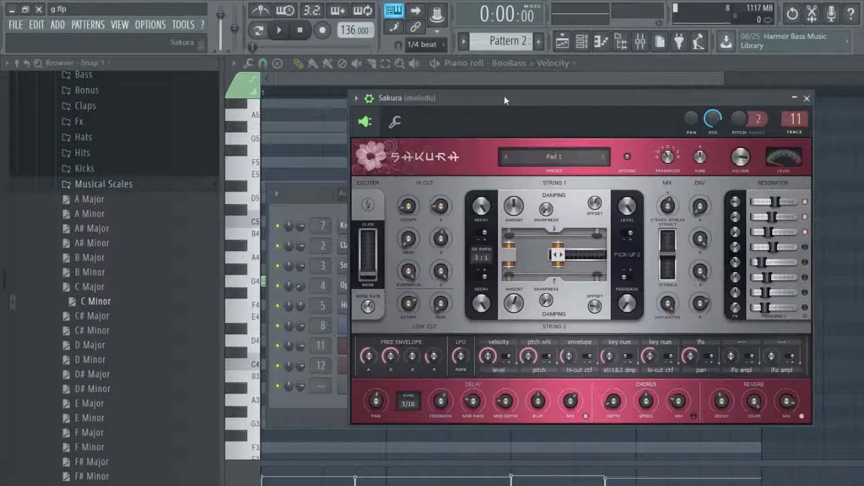
drag(533, 102, 536, 111)
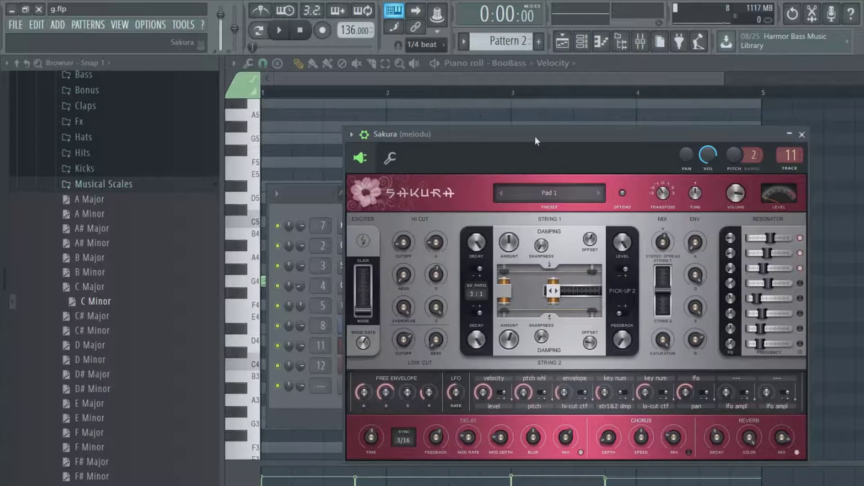
drag(535, 137, 585, 126)
click(598, 182)
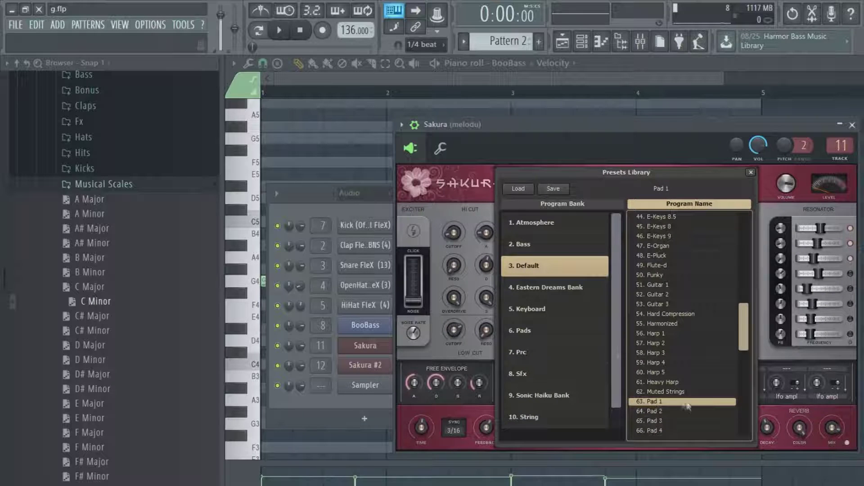
click(325, 207)
Step: Open the presets library of Sakura #2, audition KBD Foggy Grand Piano FG from the Keyboard bank, and close the plugin
click(376, 368)
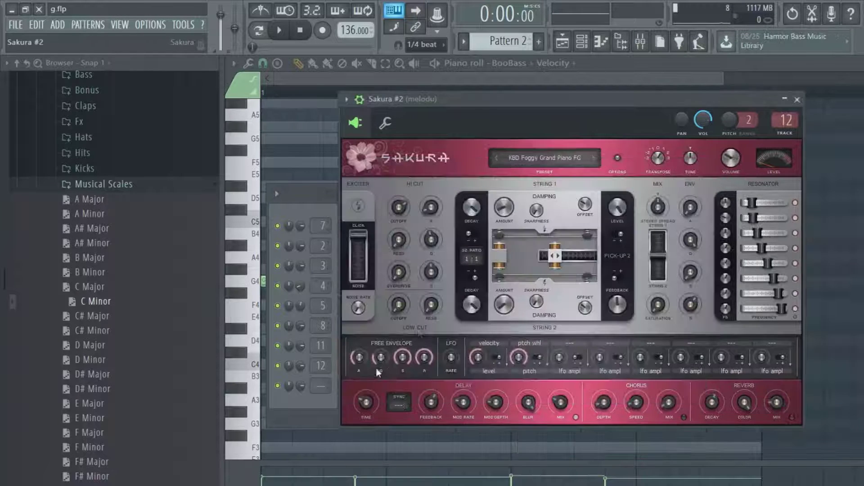
click(584, 159)
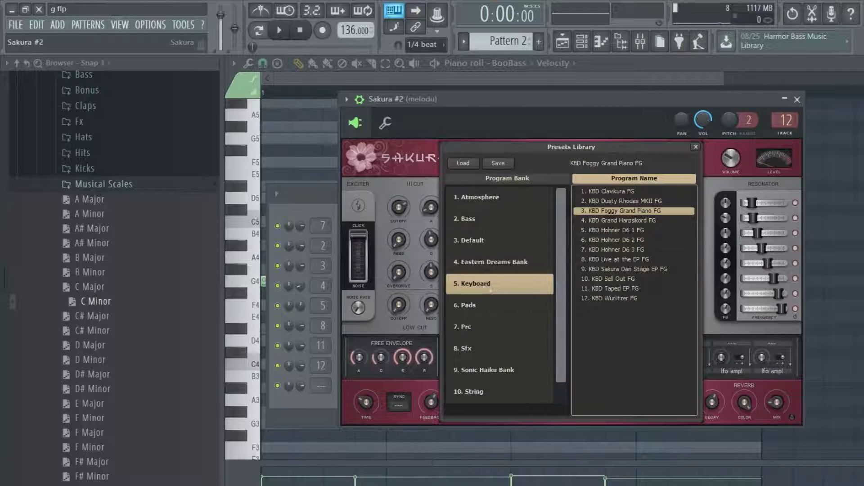
click(644, 212)
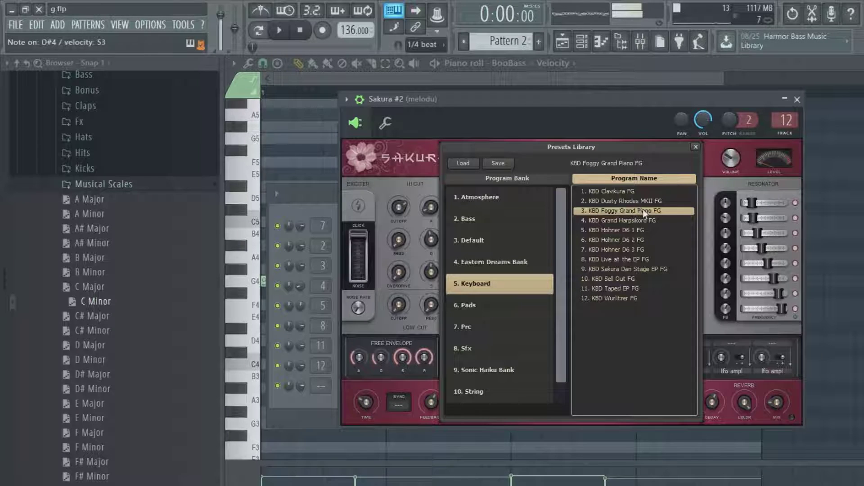
click(695, 147)
click(797, 99)
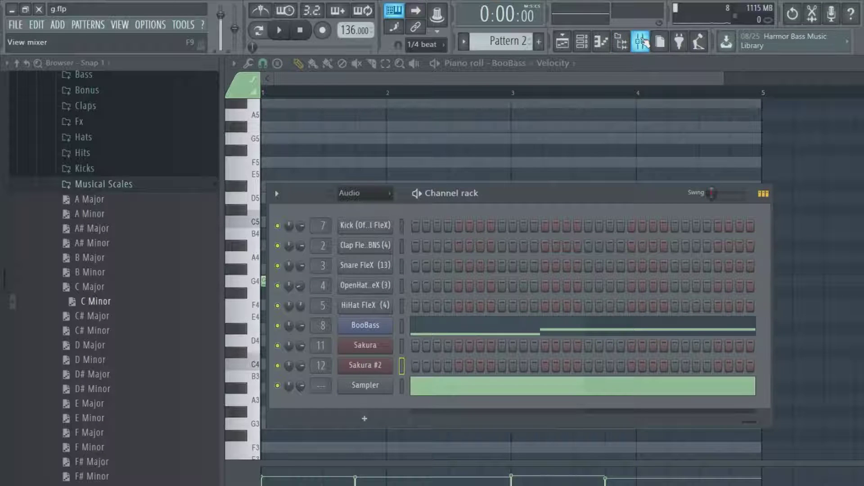
Step: Load Fruity Reeverb 2 in the first effect slot of mixer track 12 and lower its wet level slightly
click(642, 41)
click(641, 42)
click(641, 41)
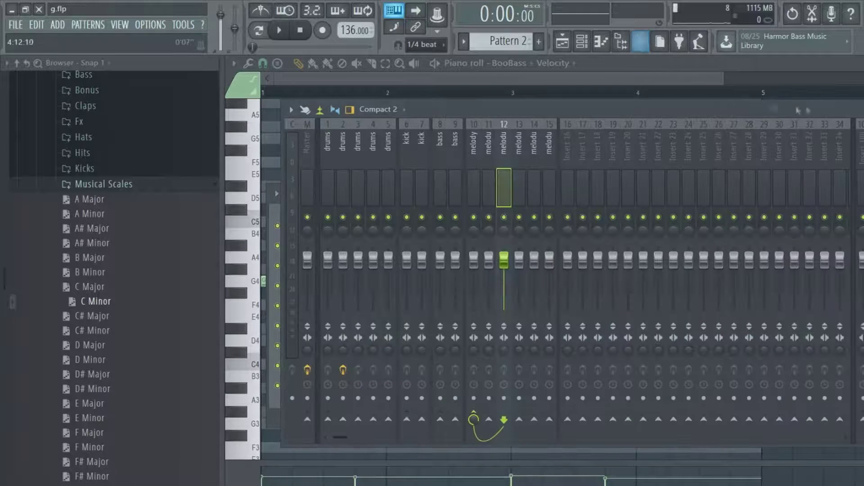
click(821, 111)
click(769, 143)
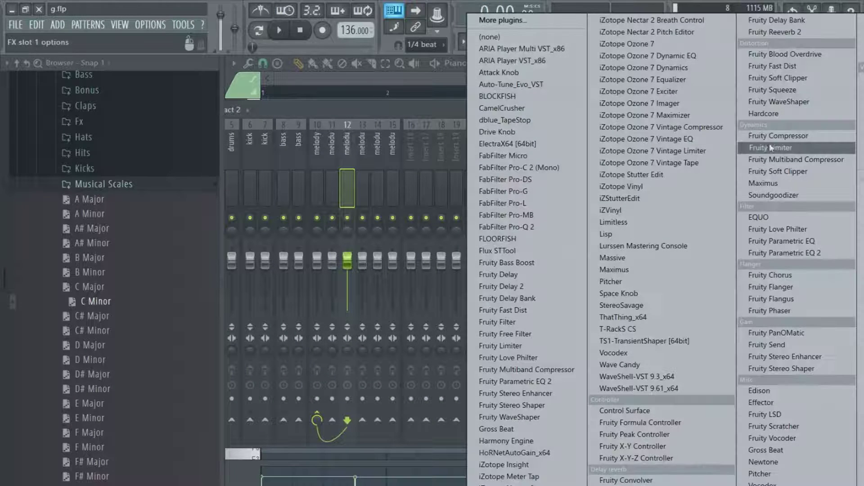
click(772, 32)
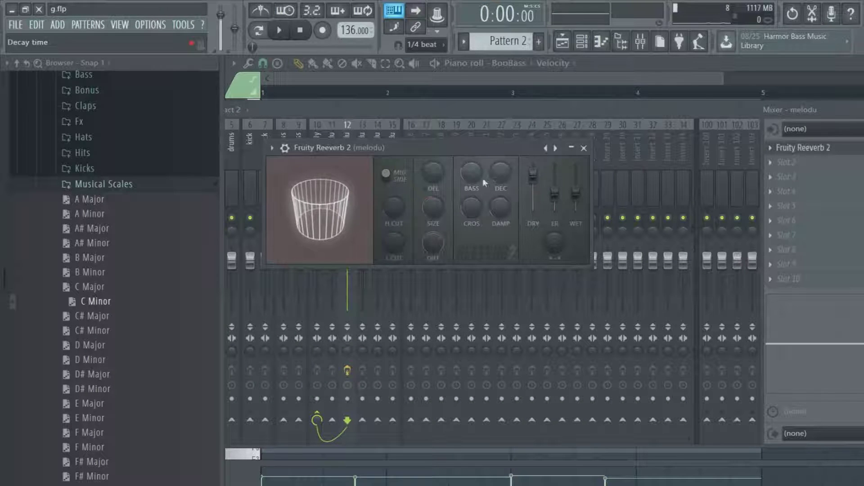
drag(574, 194, 576, 197)
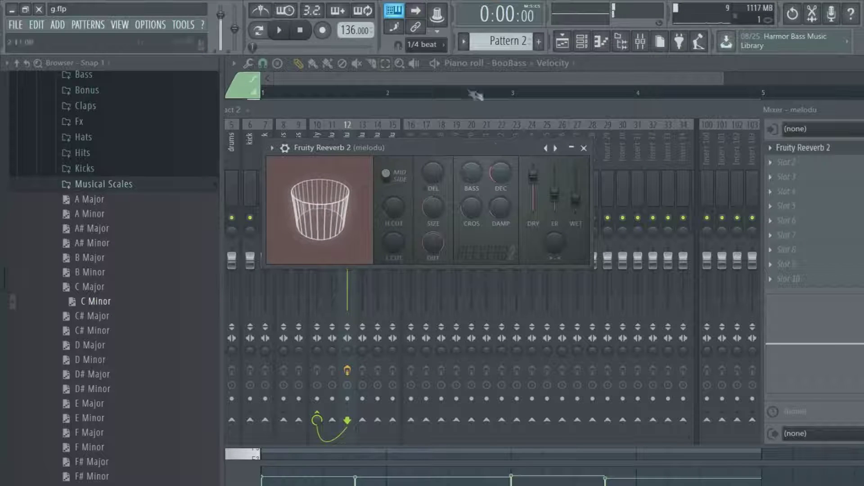
Step: Load FabFilter Pro-Q 2 in track 12's second effect slot and add a low cut at about 220 Hz
click(791, 163)
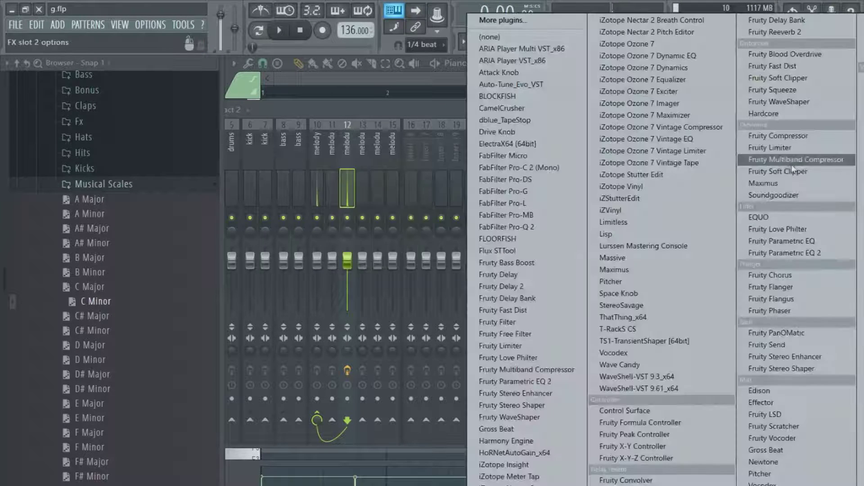
click(523, 227)
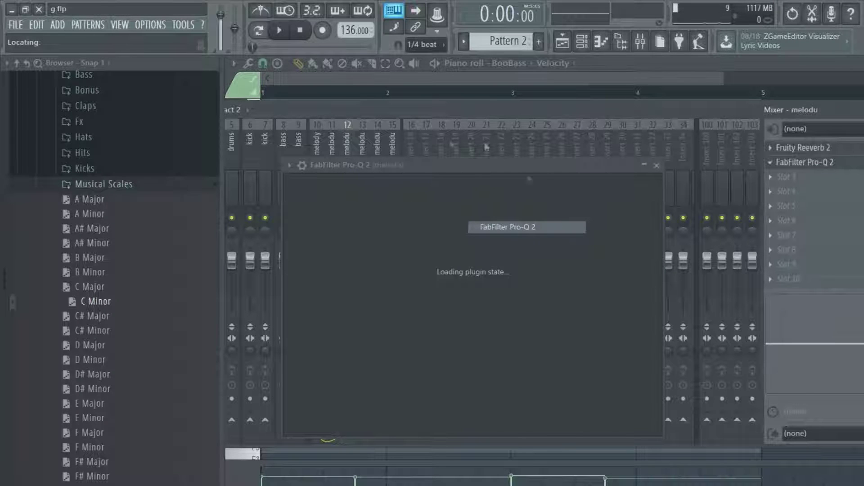
drag(303, 279, 450, 276)
Step: Add a 12 dB/oct high cut at about 2101 Hz with Q 0.402 to track 12's EQ and close the plugin
click(662, 293)
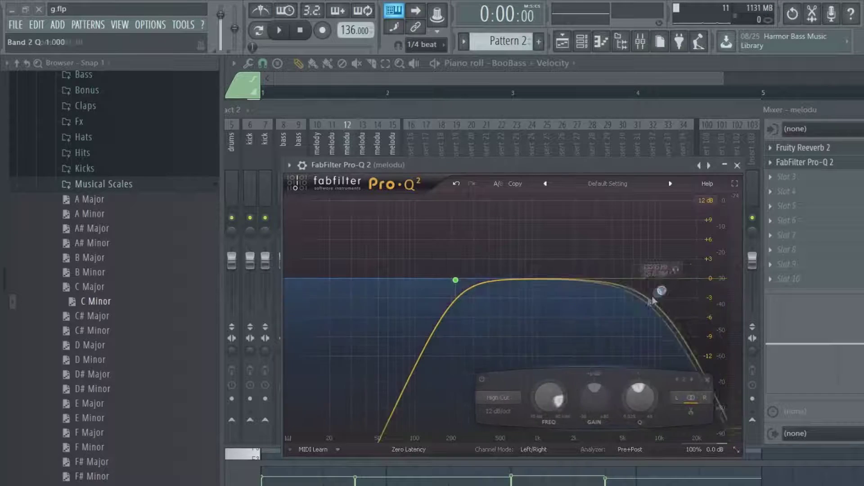
drag(661, 293, 592, 323)
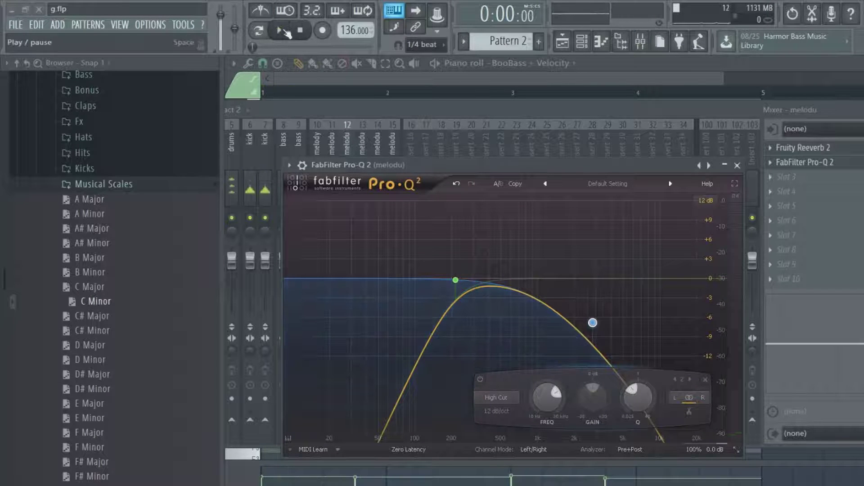
drag(593, 322, 546, 339)
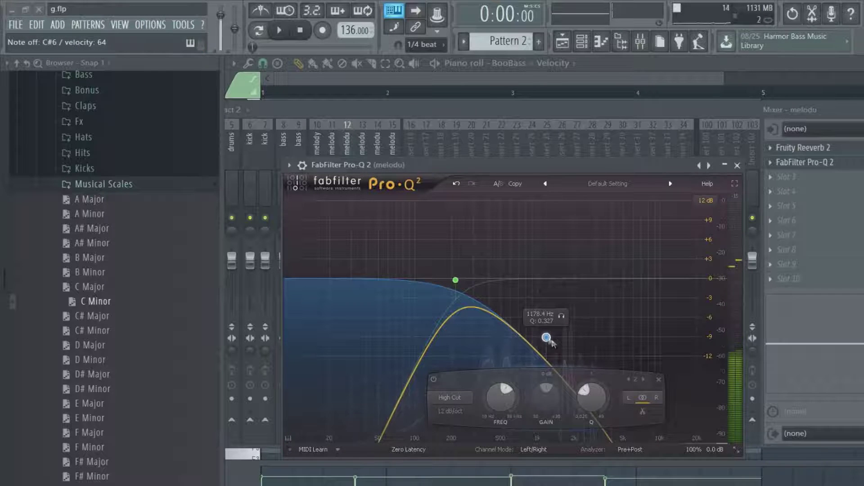
drag(546, 338, 576, 326)
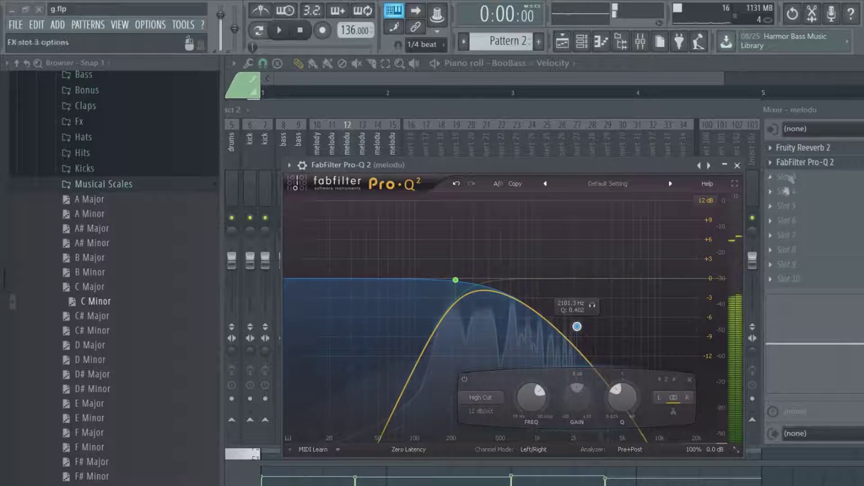
click(731, 169)
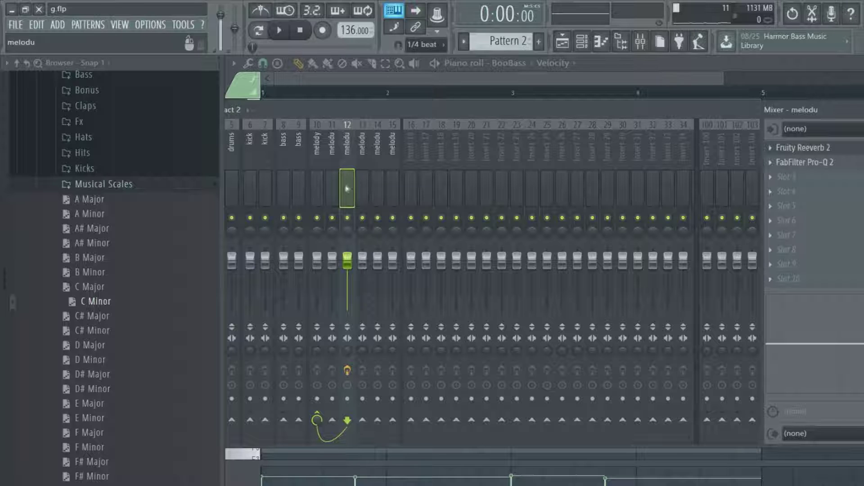
Step: Load FabFilter Pro-Q 2 in the first effect slot of mixer track 11 and close its window
click(332, 189)
click(793, 148)
click(520, 226)
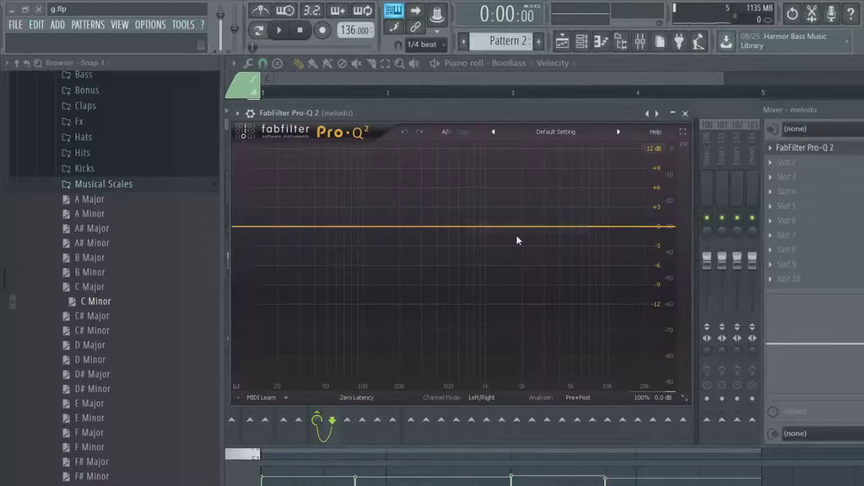
click(685, 113)
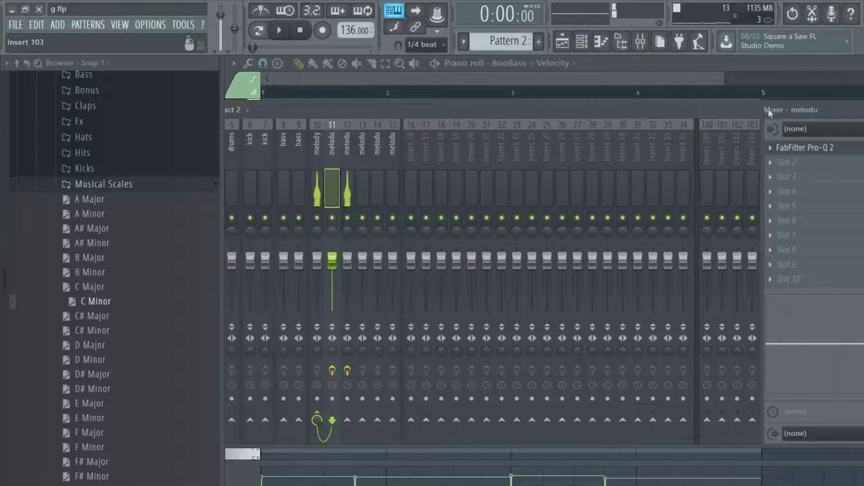
Step: Select the Sakura channel for playing and briefly check the Open Broadcaster Software window before returning to the mixer
click(582, 42)
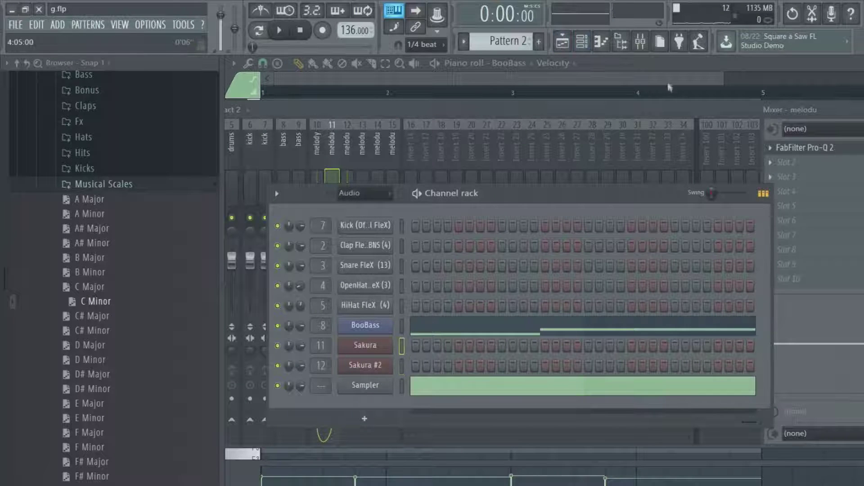
click(658, 110)
key(alt+Tab)
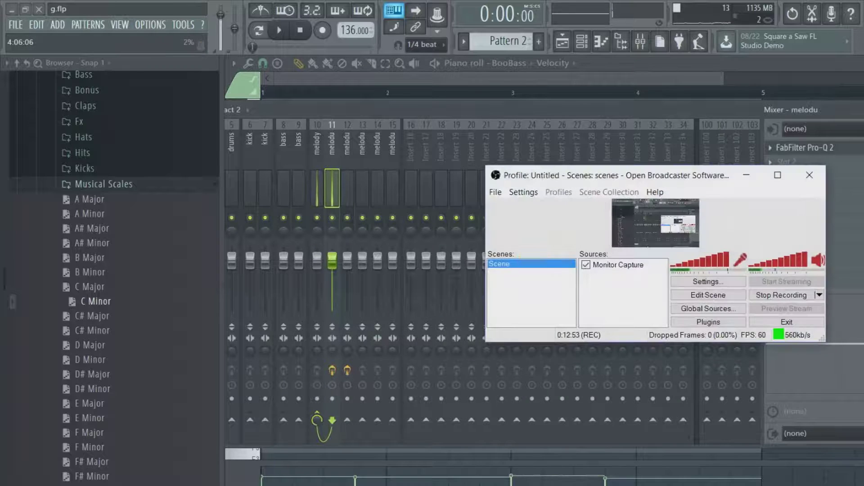
click(566, 111)
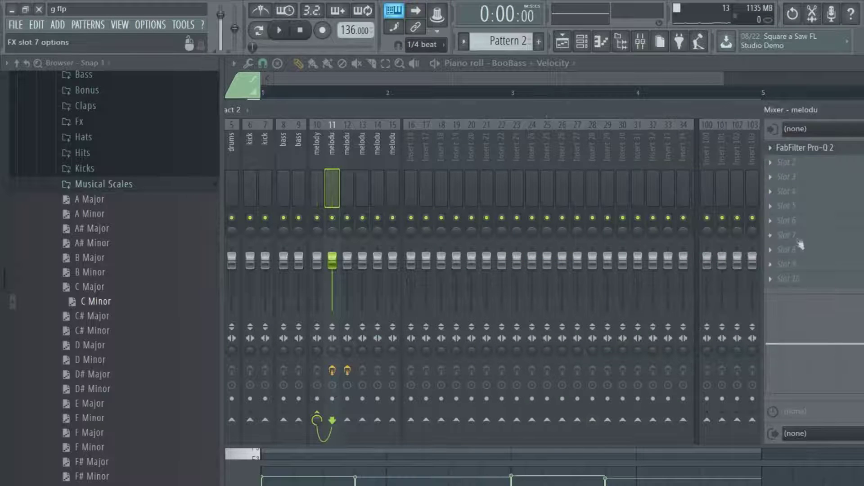
Step: Shape track 11's EQ with a low cut near 220 Hz, a high cut near 3.5 kHz and a 2.33 dB bell boost at about 793 Hz
click(798, 151)
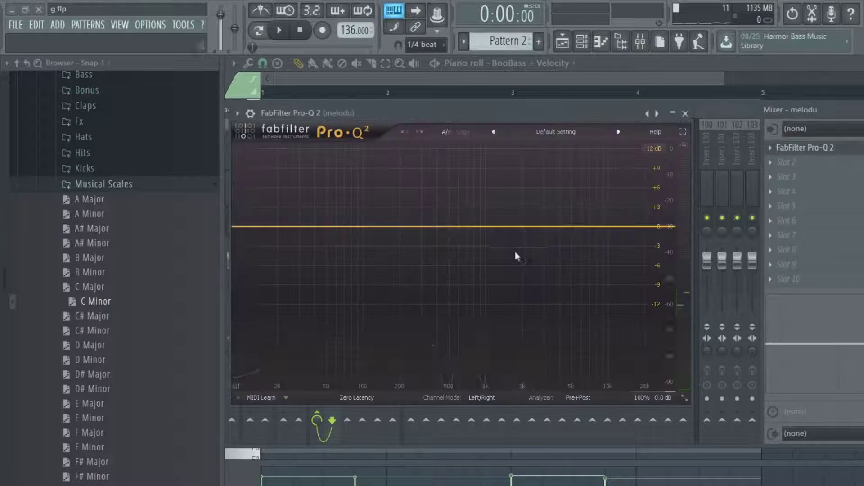
drag(636, 225, 551, 243)
drag(259, 228, 405, 228)
drag(467, 228, 473, 208)
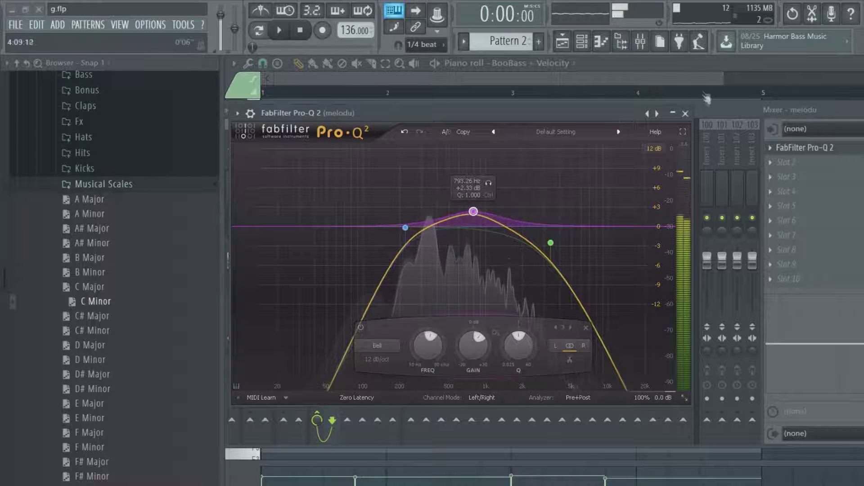
Step: Close track 11's EQ, collapse the Musical Scales folder, and narrow the browser to widen the workspace
click(685, 113)
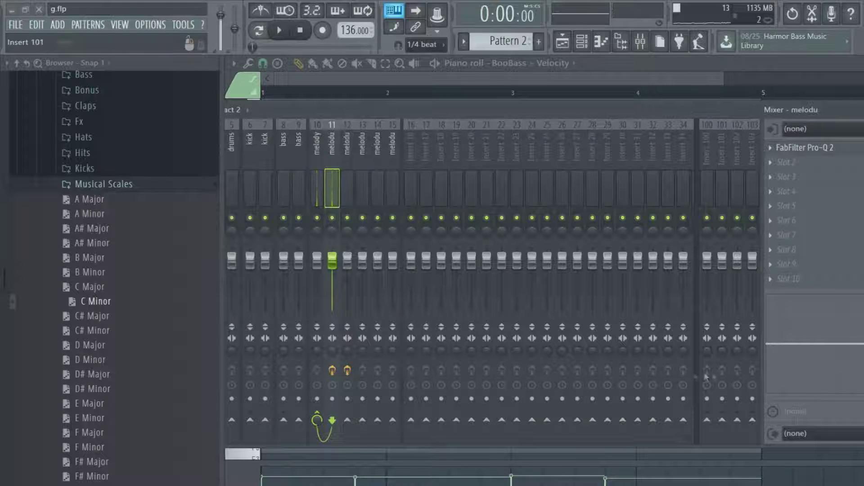
click(193, 185)
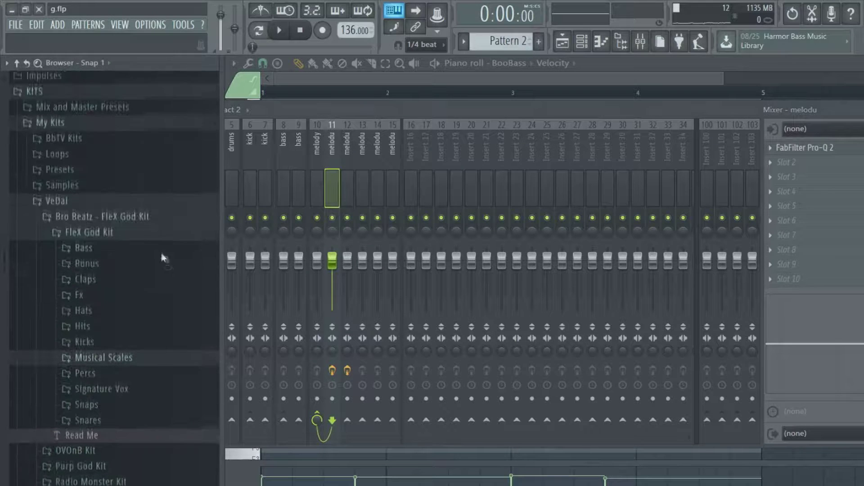
drag(220, 224, 145, 225)
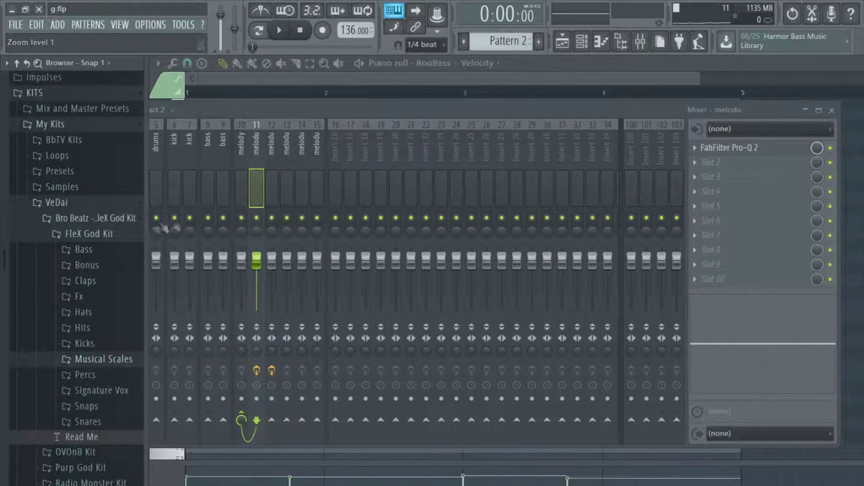
drag(415, 120, 620, 106)
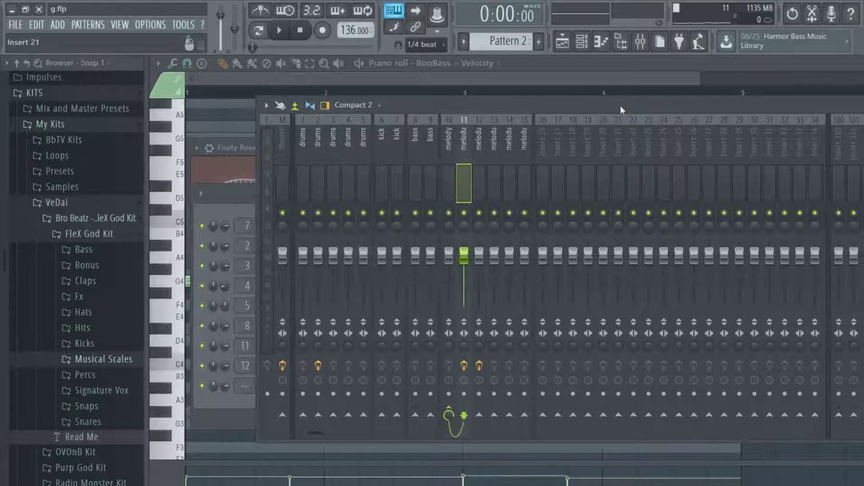
Step: View the BooBass notes and bring up the Sakura channel's empty piano roll
click(234, 211)
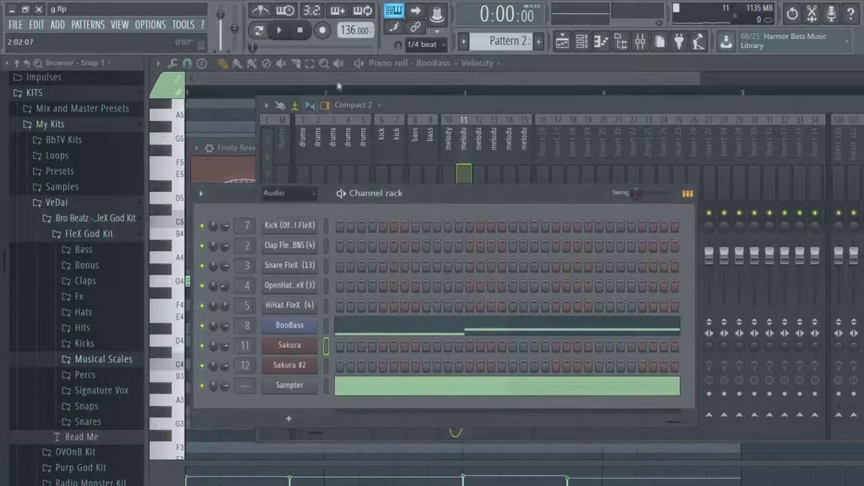
click(433, 63)
click(451, 146)
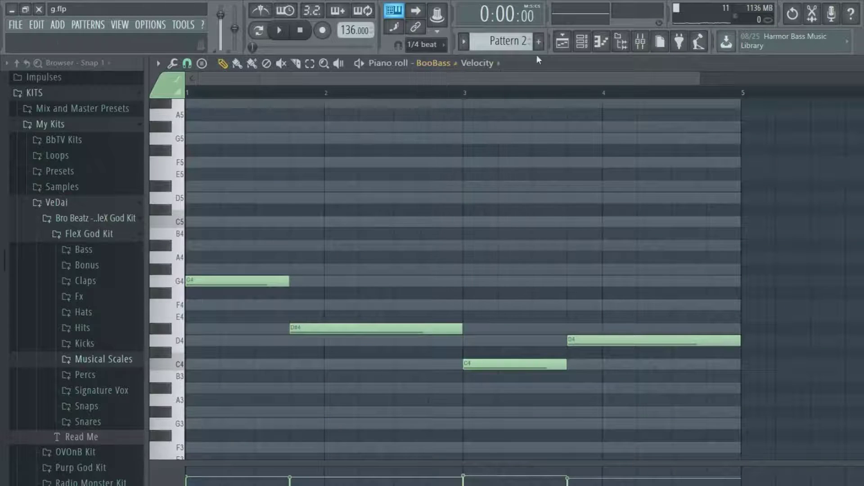
click(582, 41)
right_click(313, 346)
click(348, 345)
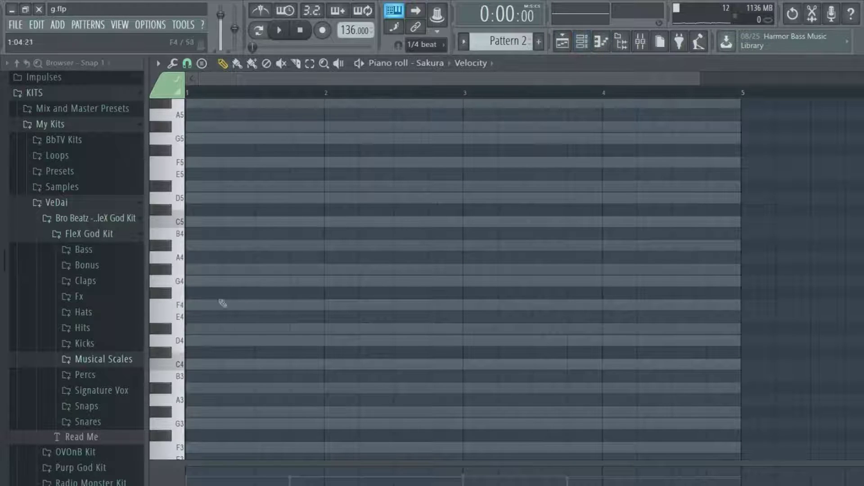
Step: Check the Sakura #2 instrument window and its loaded preset, closing it again
click(583, 42)
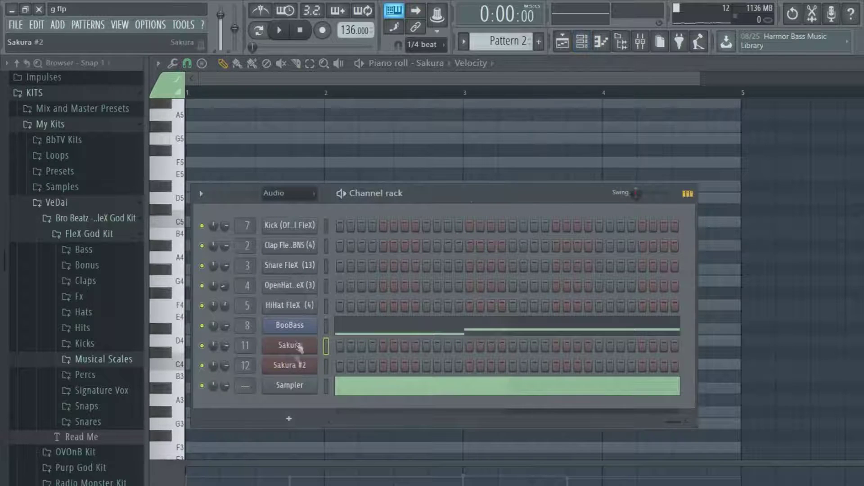
right_click(299, 333)
key(Escape)
click(298, 369)
click(298, 368)
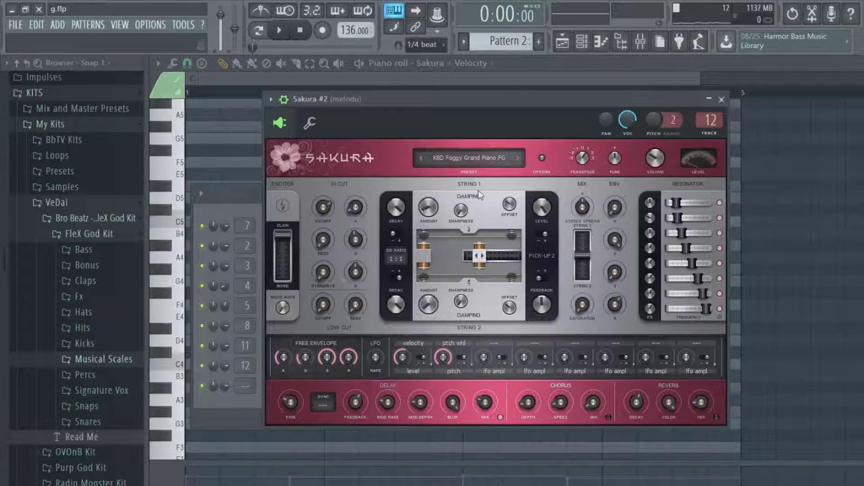
click(721, 99)
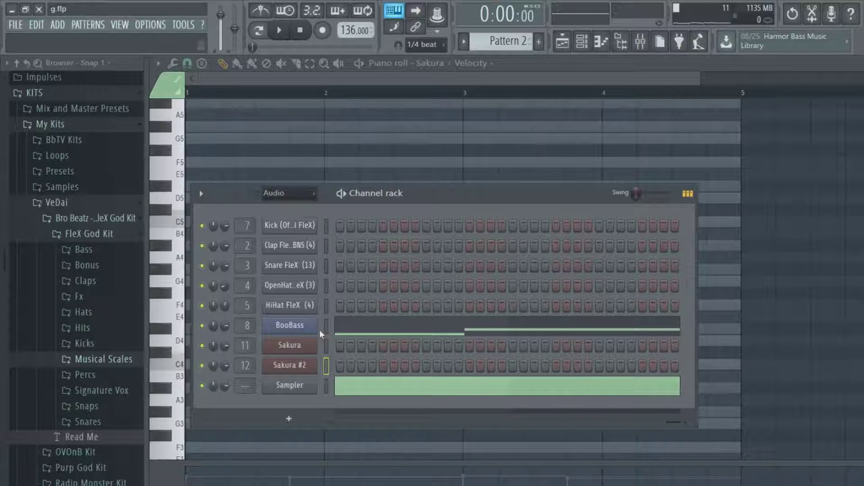
Step: Copy the BooBass notes into the Sakura channel and open them in the piano roll
right_click(302, 350)
key(Escape)
right_click(303, 351)
key(Escape)
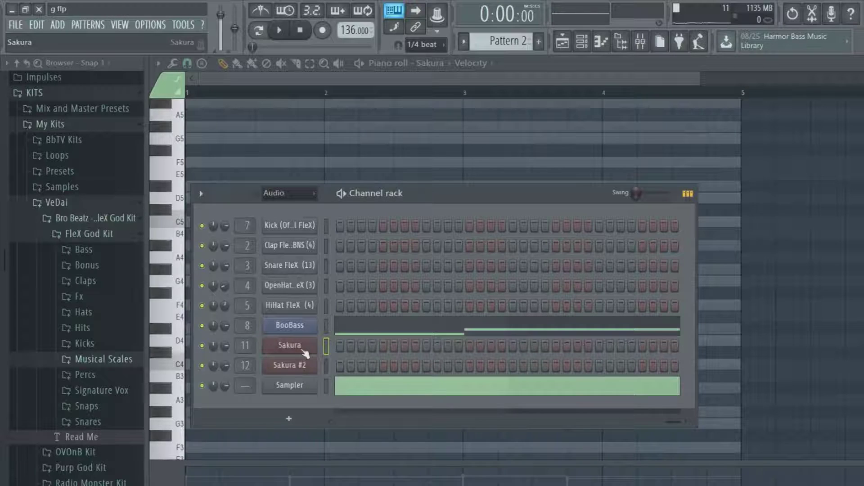
right_click(306, 351)
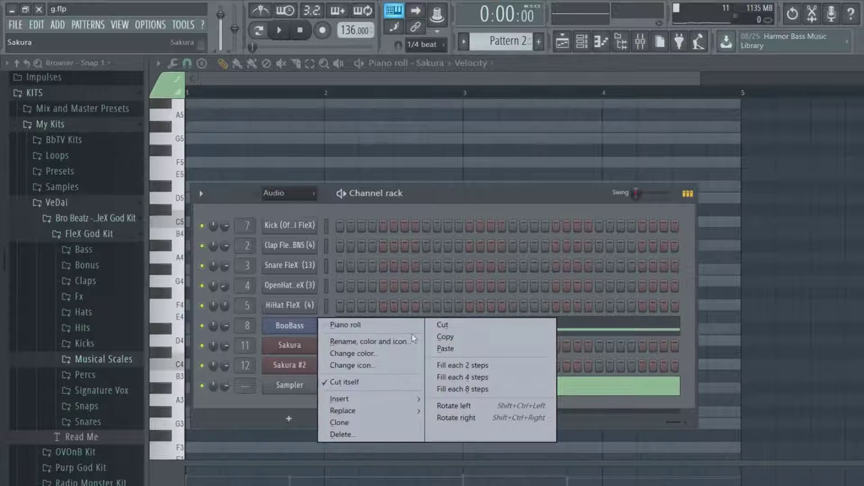
right_click(302, 347)
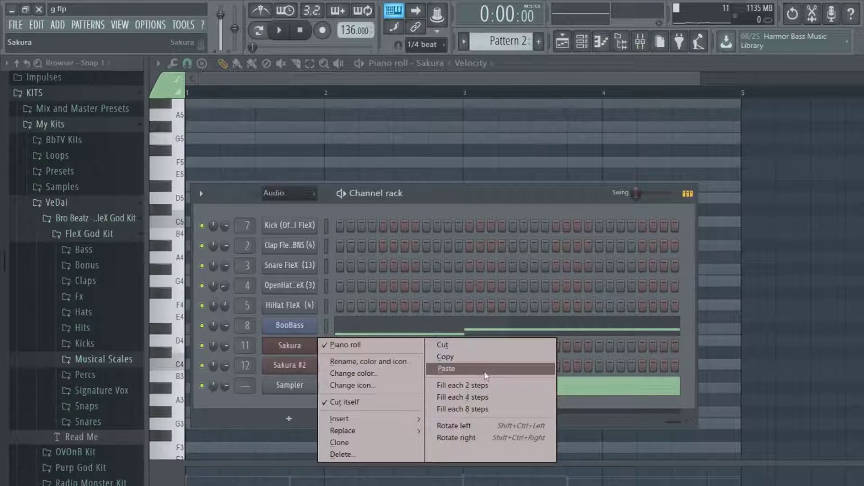
click(445, 369)
click(369, 357)
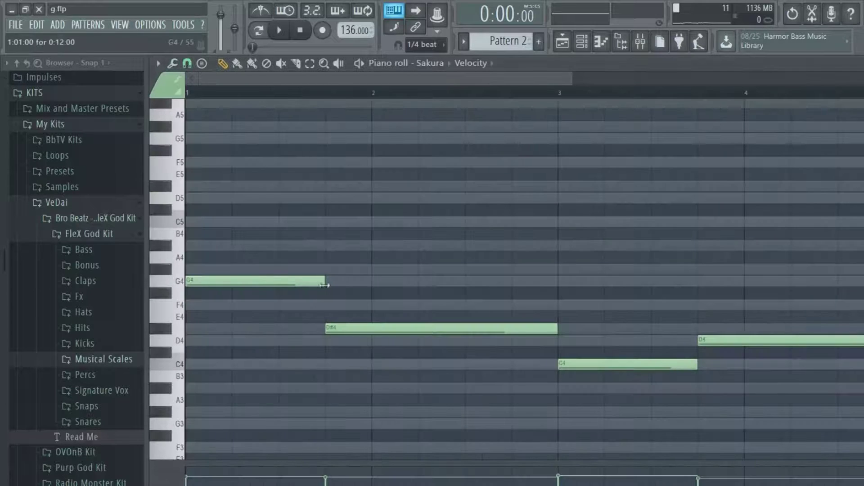
Step: Rework the pasted Sakura notes into half-beat G5, D#5, C5 and D5 notes one beat apart, plus G#5 at bar 2
drag(324, 282, 208, 282)
drag(542, 331, 447, 331)
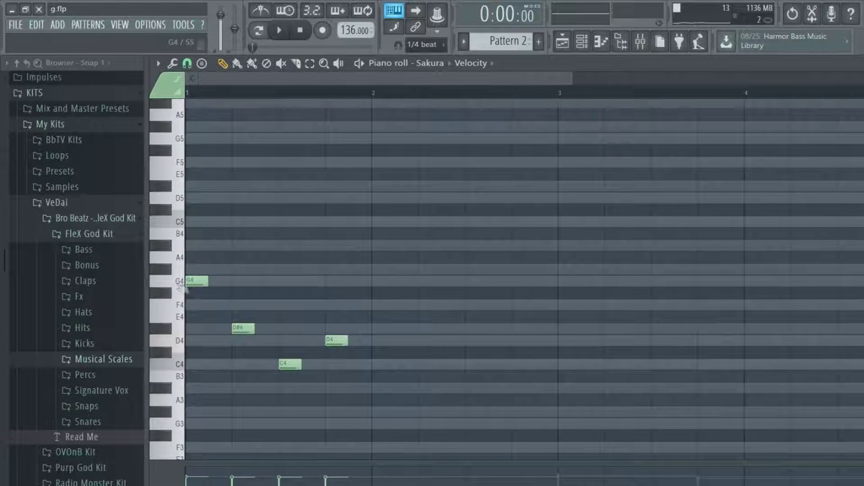
key(ctrl+a)
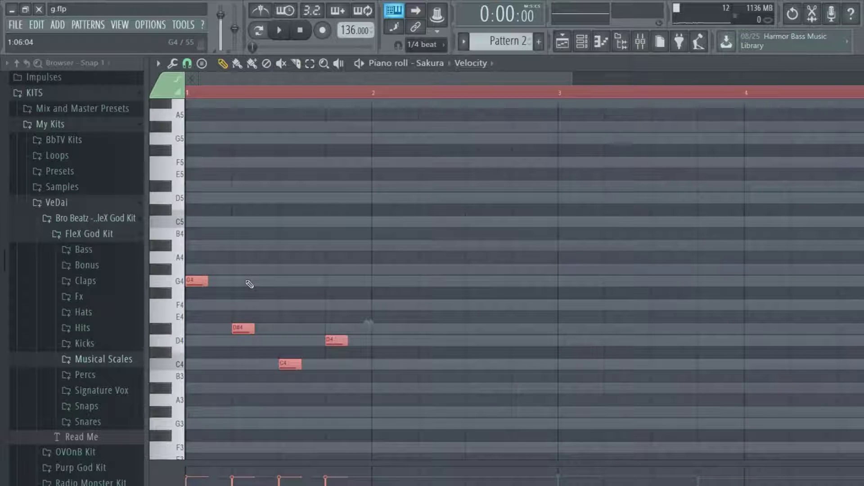
scroll(360, 287, up, 4)
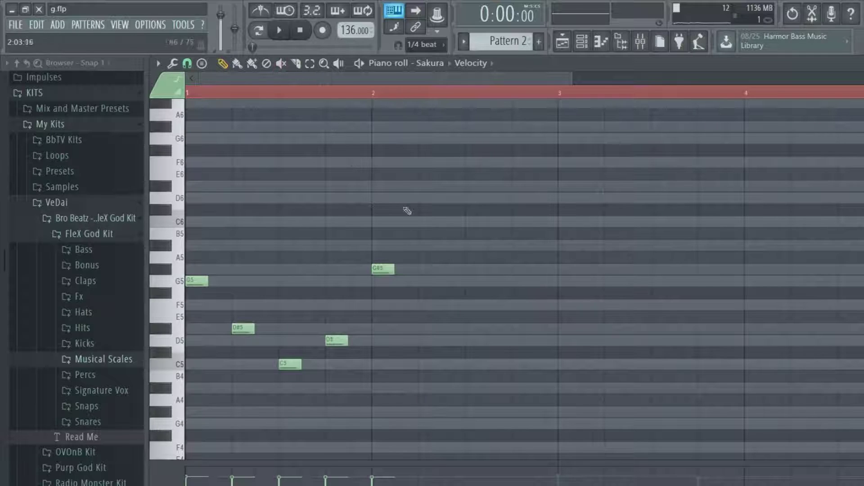
Step: Compare the Sakura and Sakura #2 instrument windows and their presets, closing them again
click(562, 41)
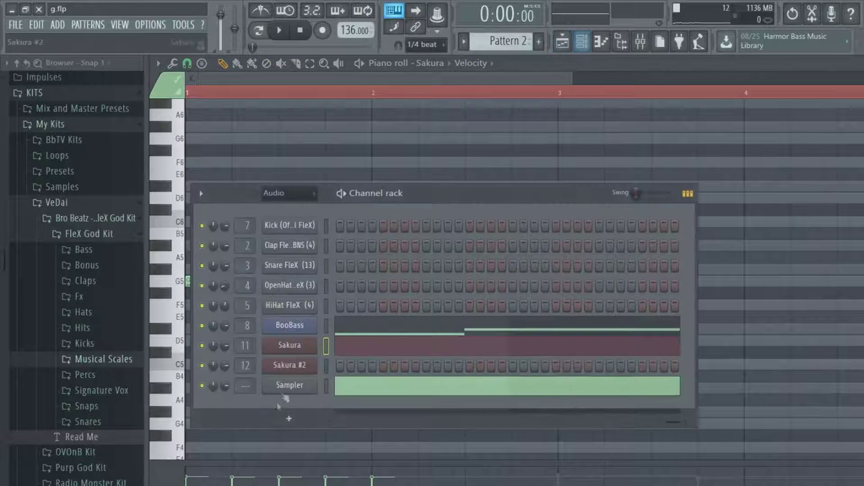
click(299, 351)
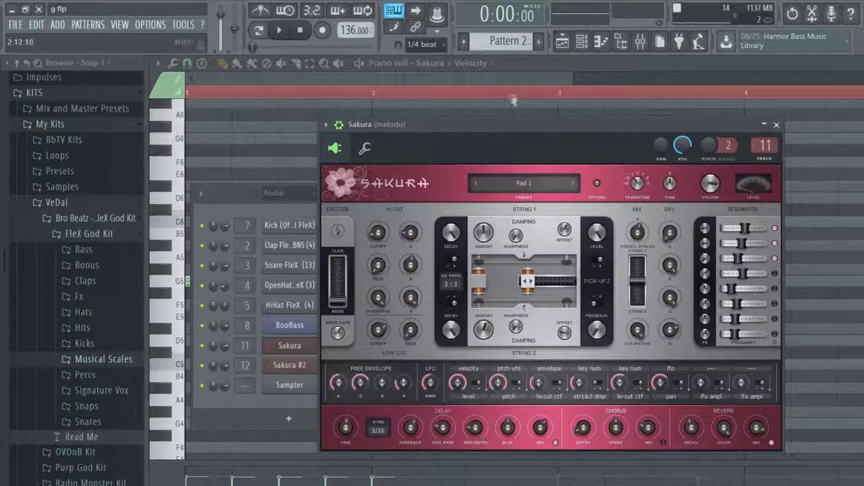
click(291, 367)
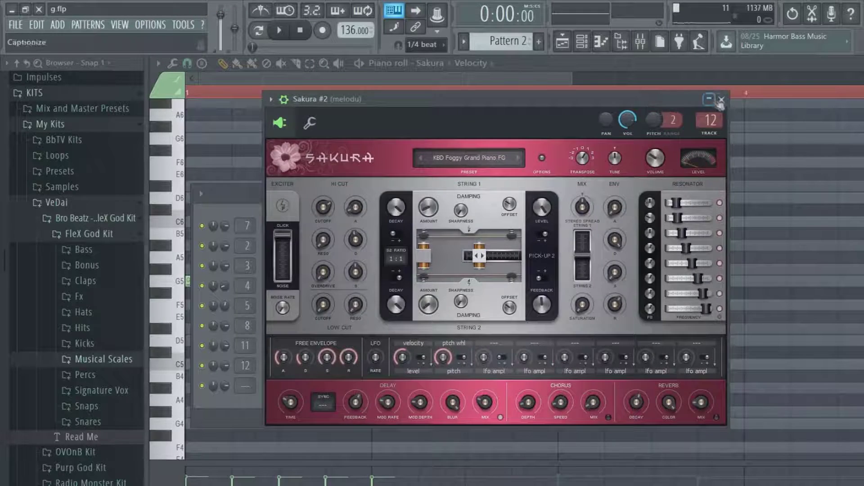
click(720, 100)
Step: Move the melody notes from the Sakura channel to Sakura #2 by copying them across and cutting the originals
right_click(297, 348)
click(522, 361)
right_click(295, 364)
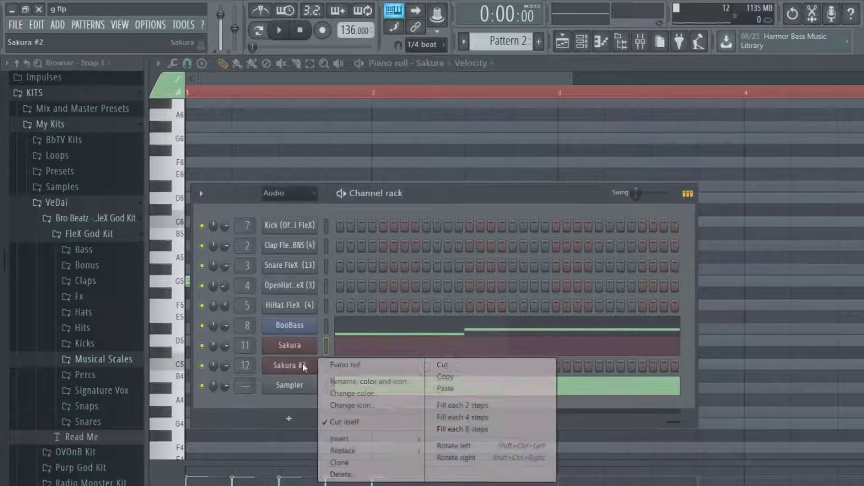
click(448, 383)
right_click(295, 348)
click(449, 346)
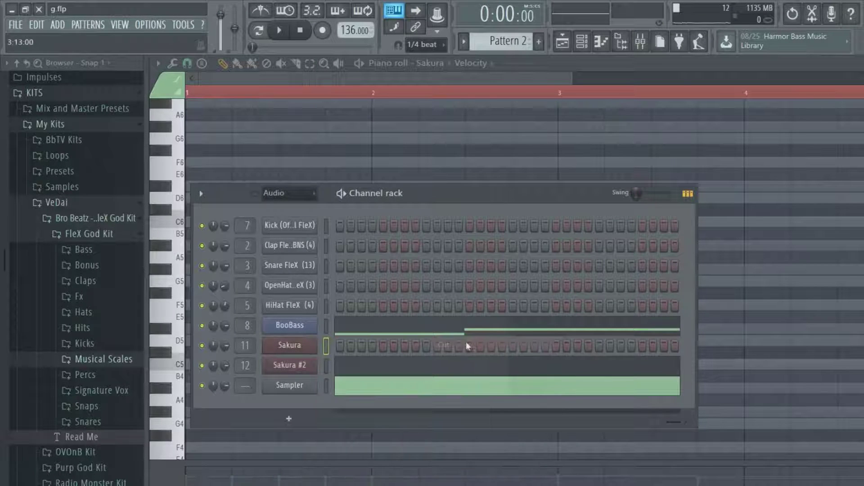
Step: Move Sakura #2 above Sakura in the channel rack and show all channels
scroll(296, 371, up, 1)
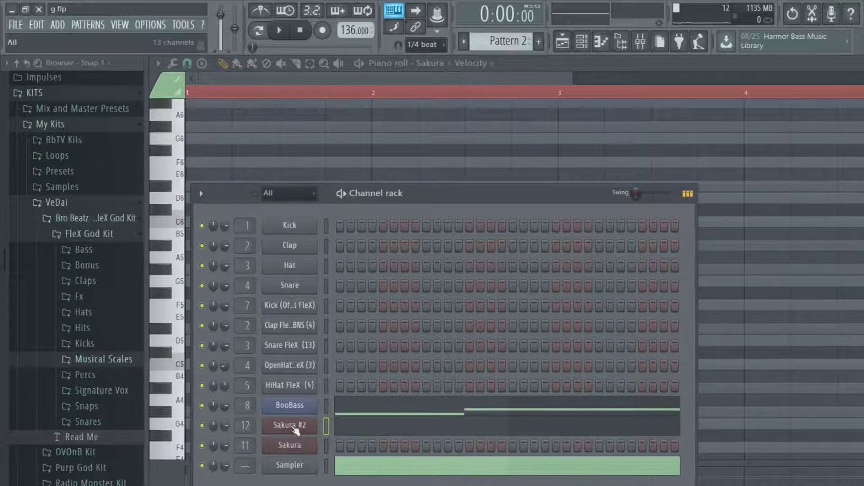
click(366, 92)
scroll(348, 251, down, 3)
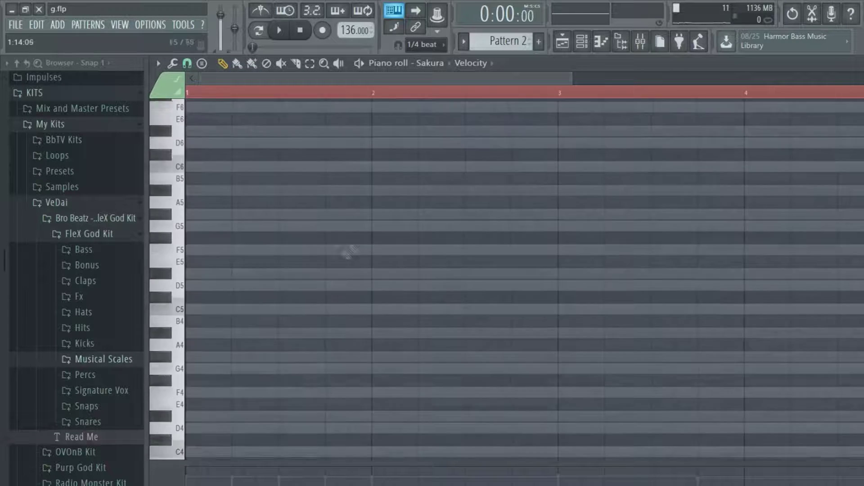
scroll(359, 292, up, 12)
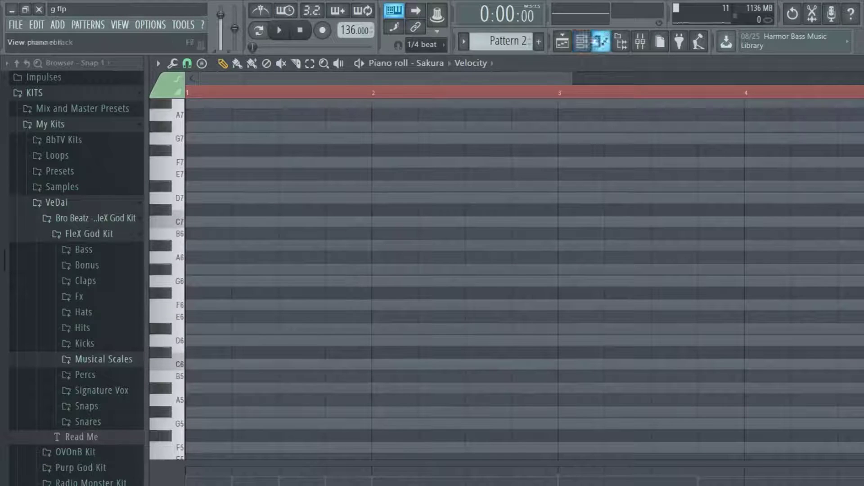
click(587, 40)
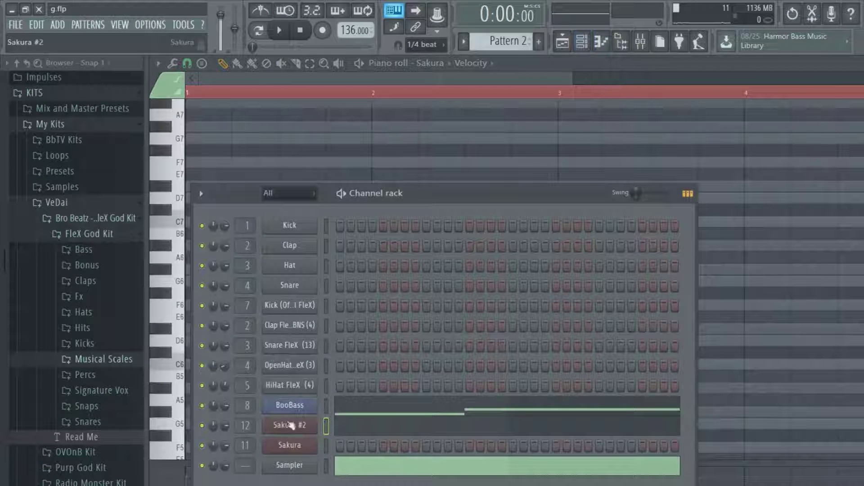
Step: Try copying the BooBass notes into the Sakura channel
right_click(307, 410)
click(445, 398)
right_click(306, 447)
click(446, 410)
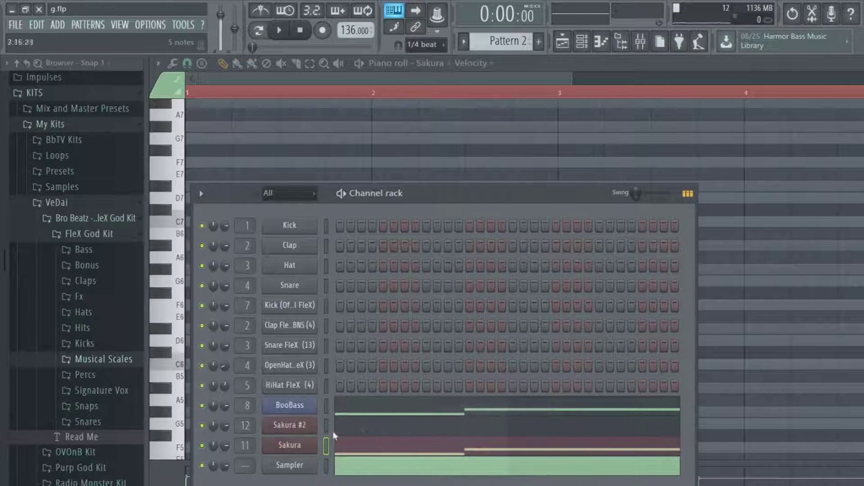
right_click(294, 425)
click(446, 410)
Step: Open the Sakura #2 melody in the piano roll and play the pattern back to hear it
click(391, 431)
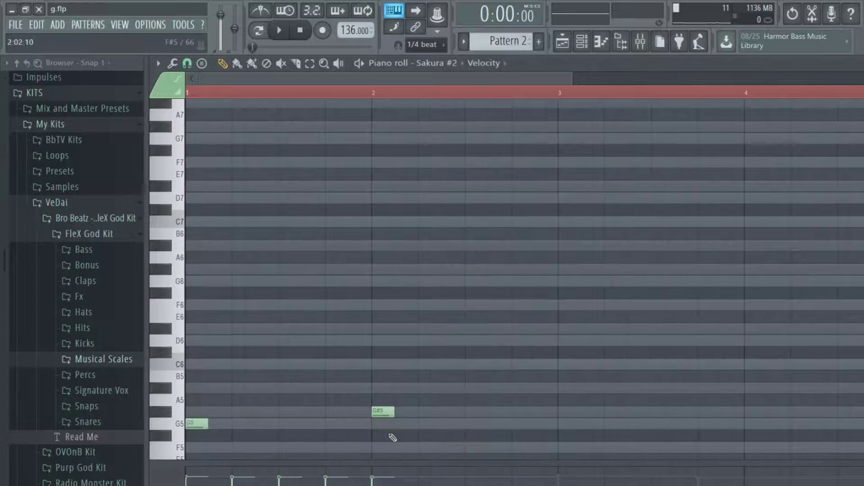
scroll(286, 343, down, 5)
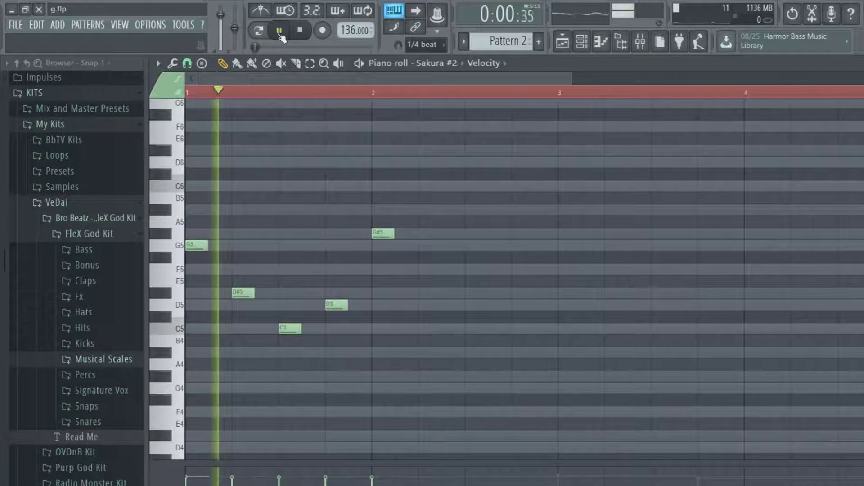
click(302, 35)
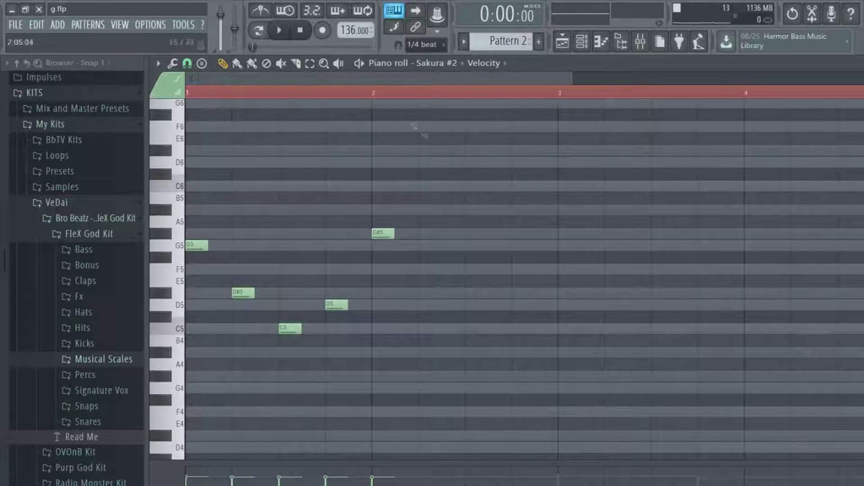
click(581, 42)
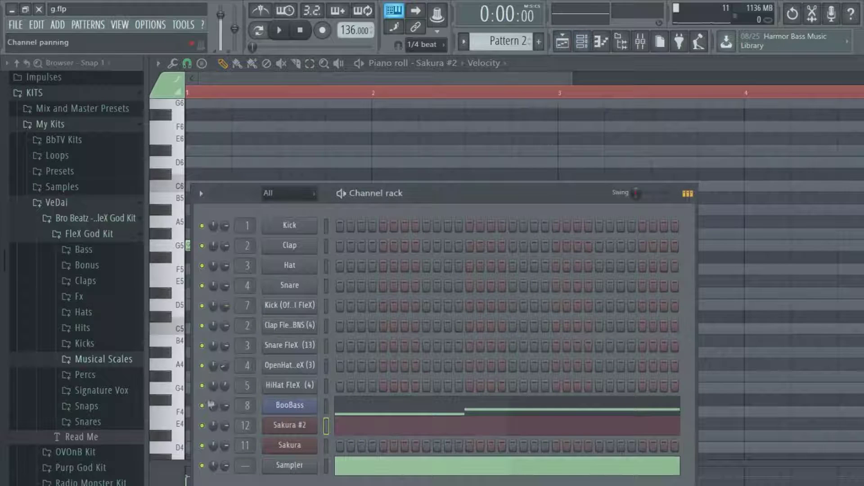
key(F6)
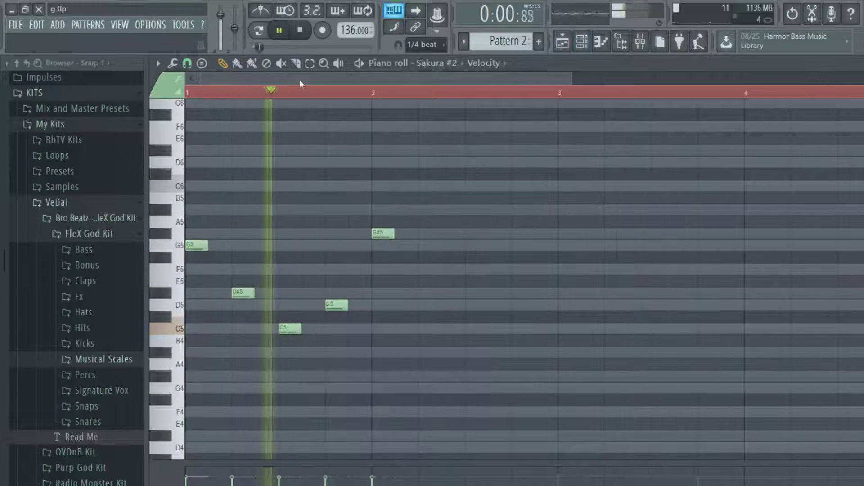
Step: Rework bar 1 of the Sakura #2 melody so D5 and C5 follow the opening G5 and D#5 notes
key(space)
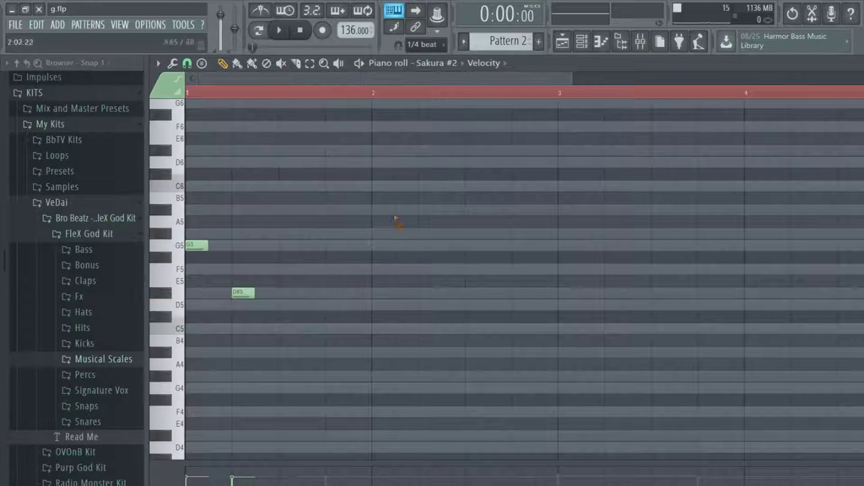
click(279, 31)
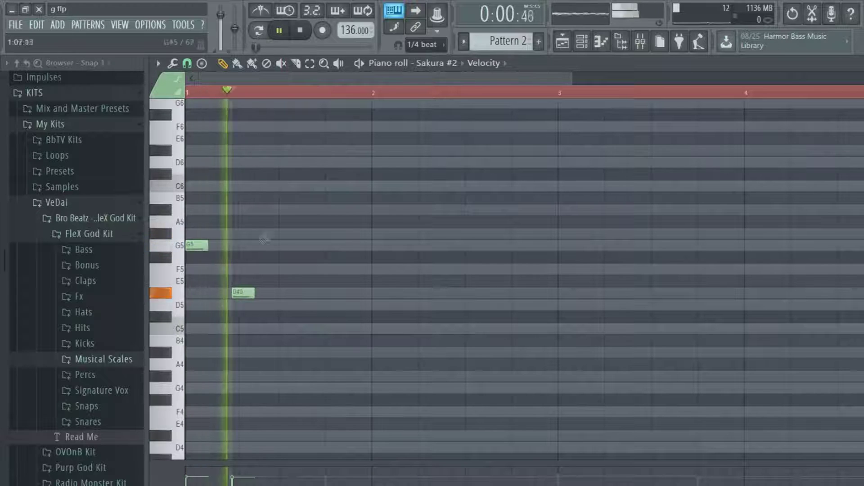
drag(301, 305, 291, 305)
click(175, 328)
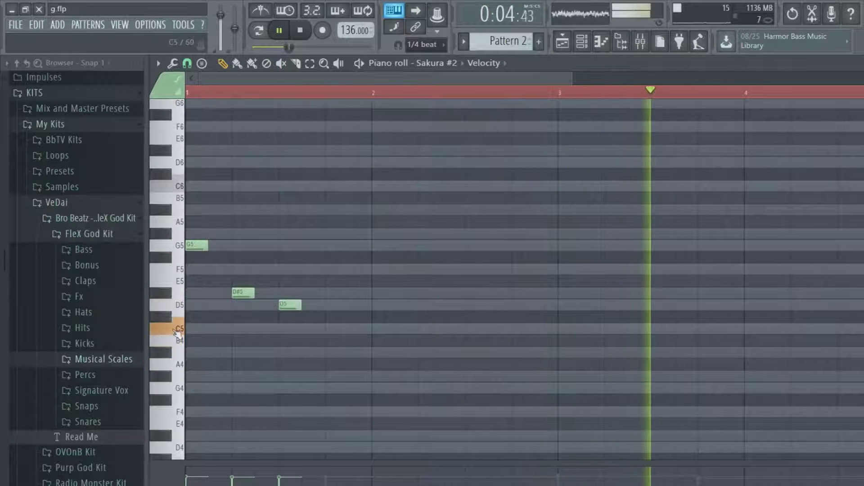
click(336, 329)
Step: Add D#5, F5 and G5 notes on successive beats of bar 2, and lower the last two to D5 and F5
click(377, 293)
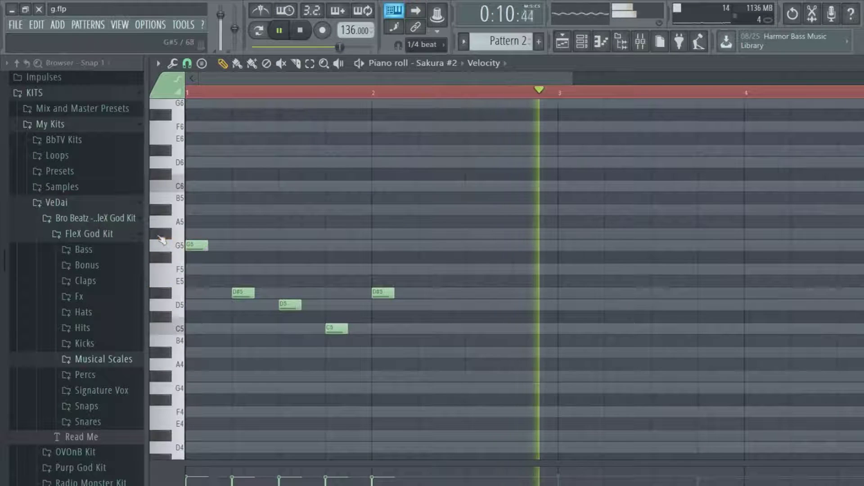
click(423, 269)
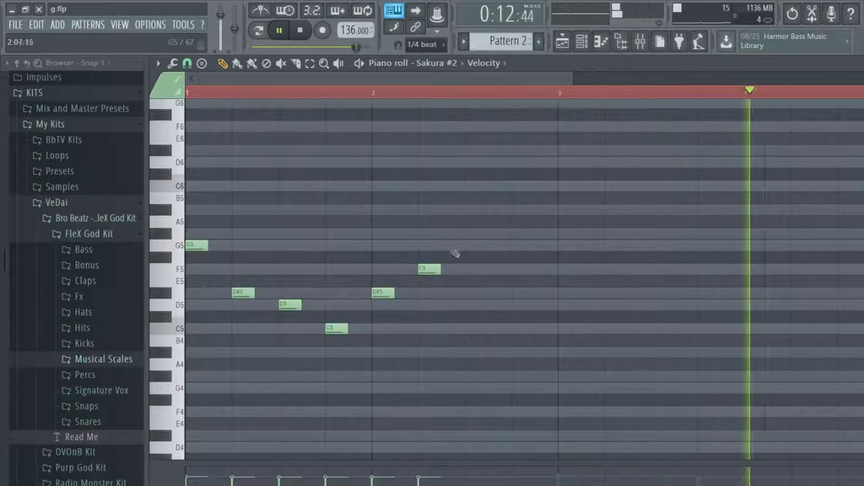
click(470, 245)
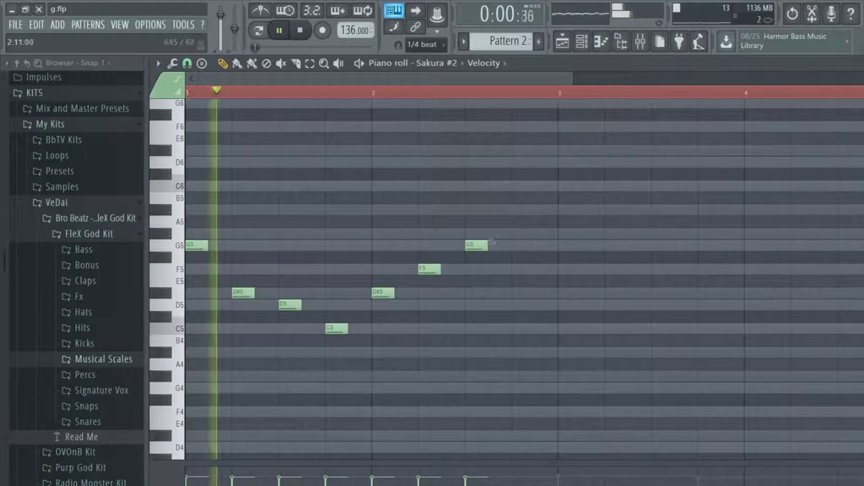
drag(426, 269, 425, 305)
drag(482, 245, 482, 270)
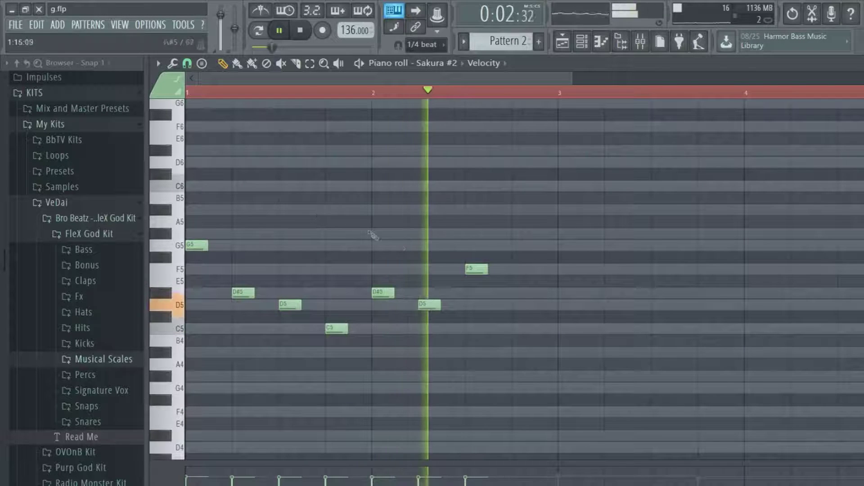
Step: Replace the third note of bar 2 with C5 and end the bar on D5 after trying A#4
right_click(475, 269)
click(469, 329)
click(516, 353)
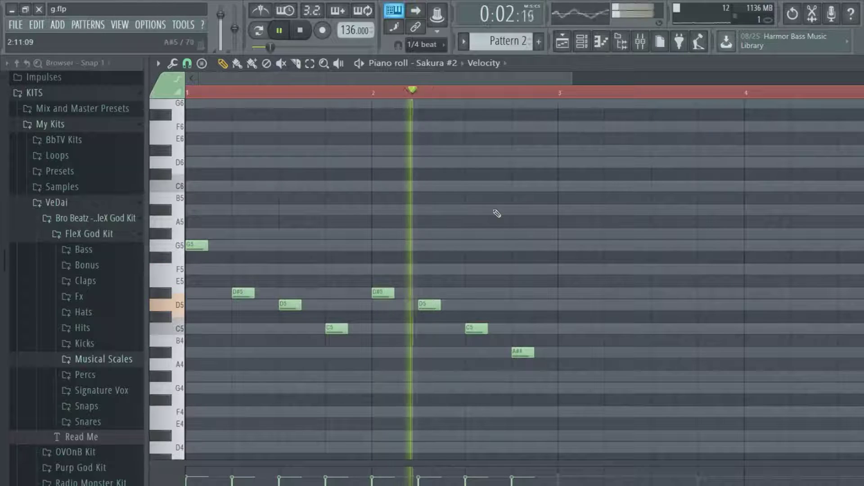
right_click(526, 352)
click(516, 305)
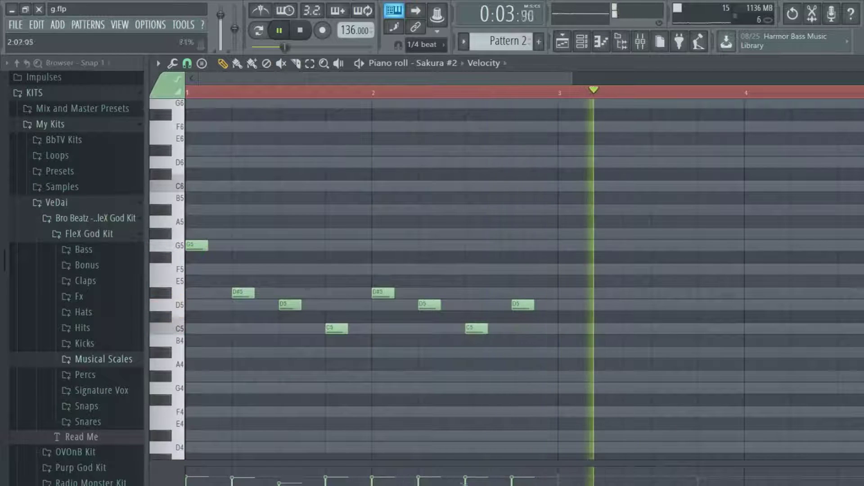
Step: Duplicate the whole two-bar melody phrase into bars 3 and 4, and clear the selection
drag(586, 359, 180, 268)
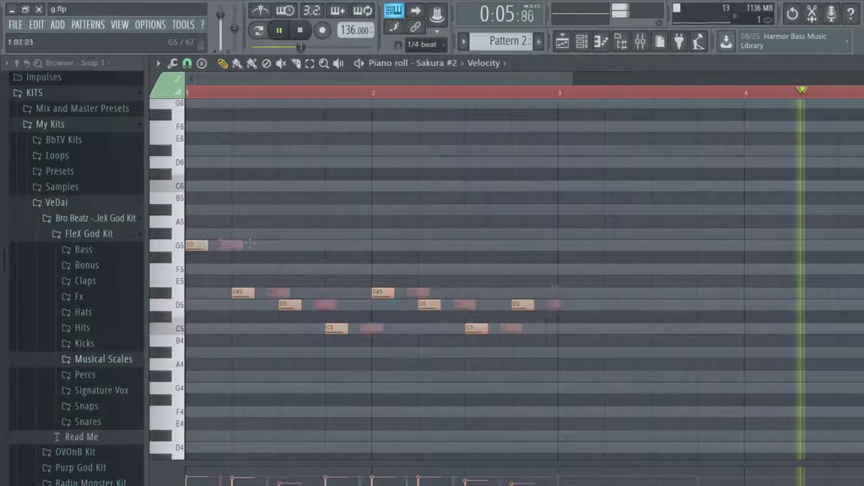
key(ctrl+b)
click(567, 237)
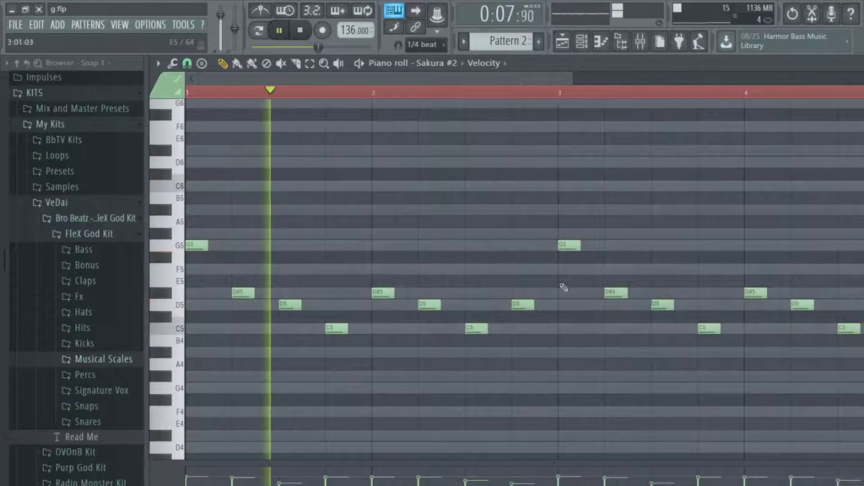
Step: Vary the repeated phrase in bar 4 by changing its second note to C5 and its third note to D5
mouse_move(568, 245)
mouse_down()
mouse_move(568, 232)
mouse_move(568, 245)
mouse_up()
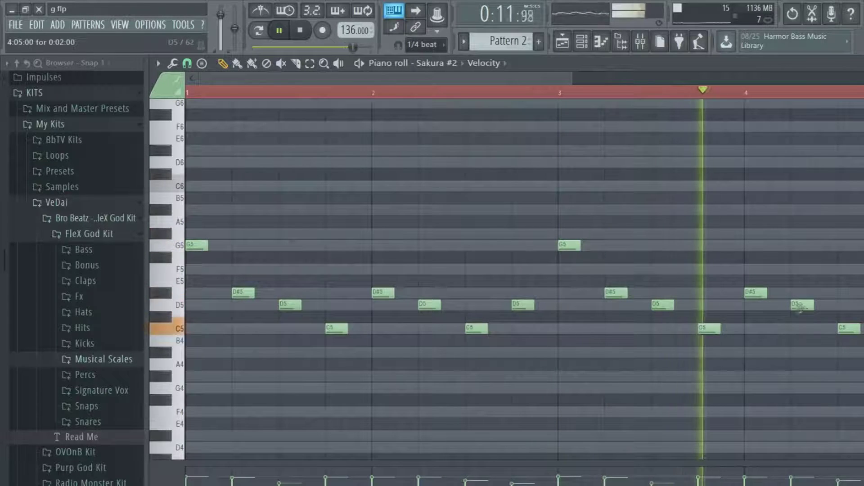
drag(799, 304, 800, 329)
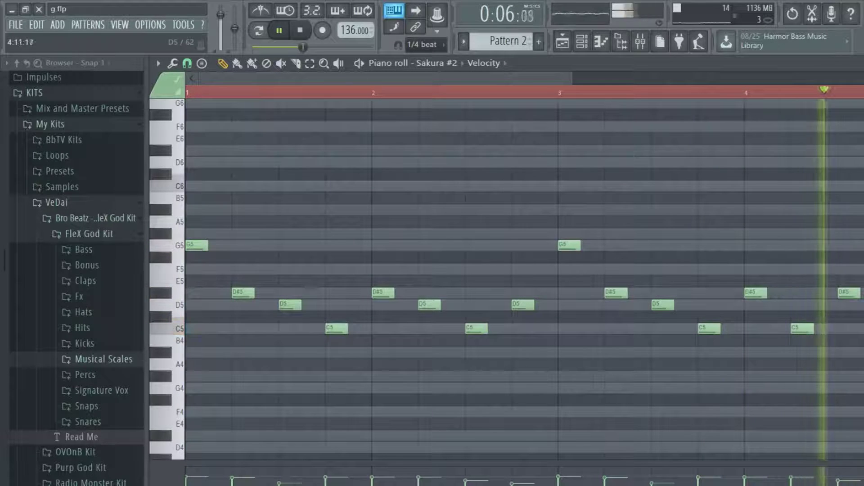
drag(851, 291, 851, 305)
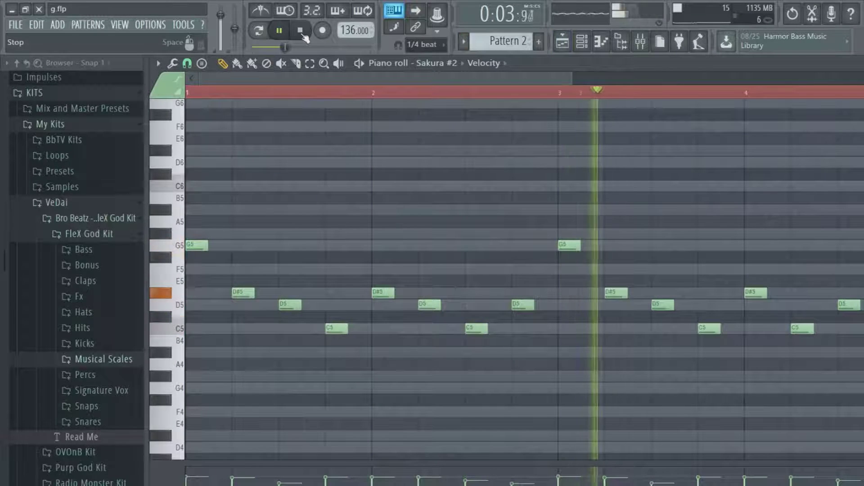
Step: Lower the volume of mixer track 12 slightly and set its stereo separation to 34% separated
key(F9)
drag(285, 47, 297, 47)
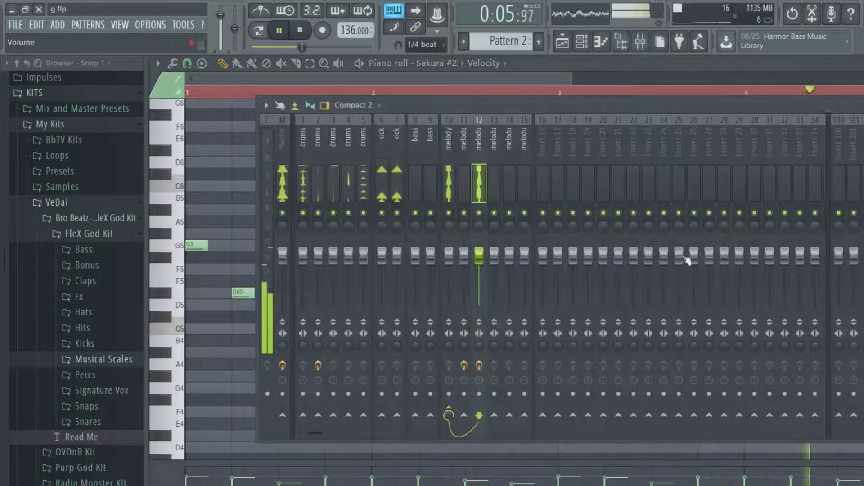
drag(478, 256, 479, 266)
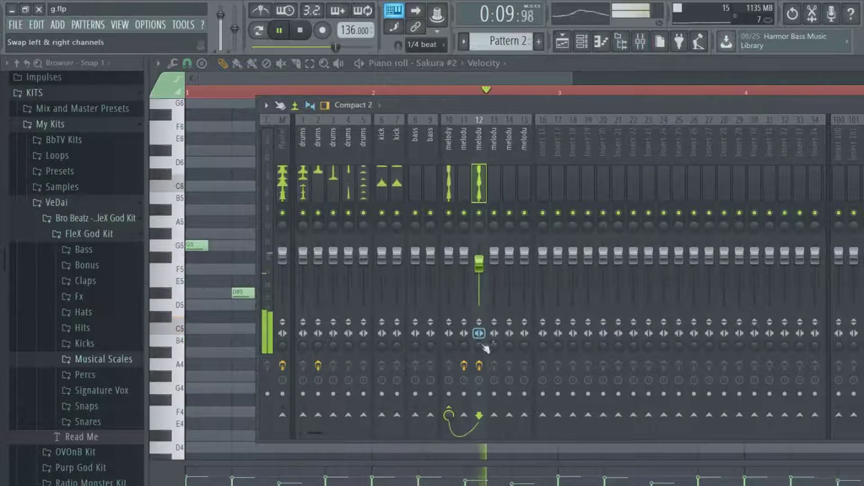
drag(479, 345, 479, 343)
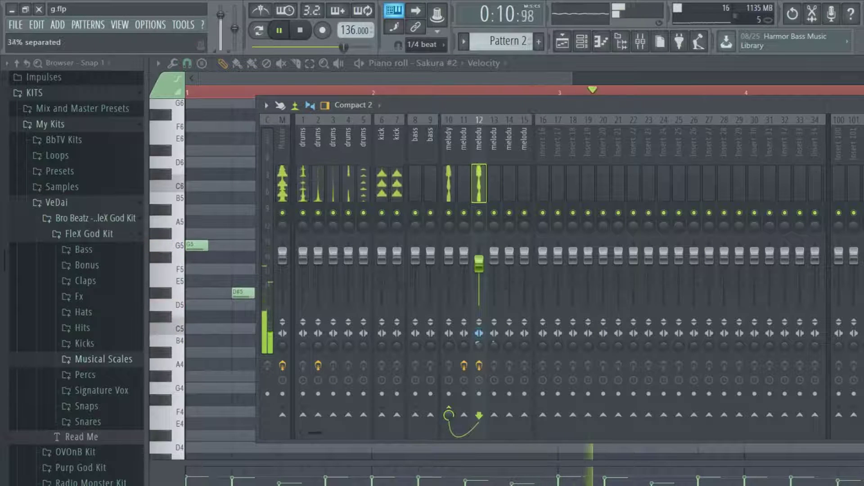
Step: Transpose all Sakura #2 notes up one octave and lengthen each to a full beat
click(492, 352)
click(448, 81)
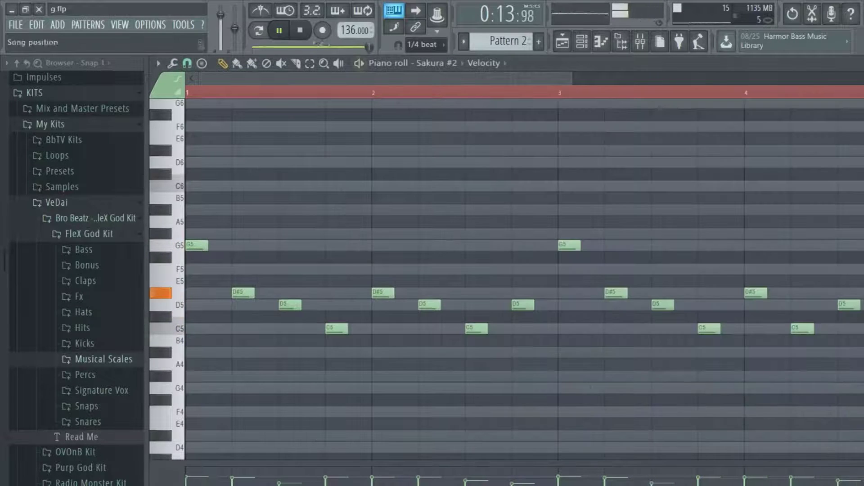
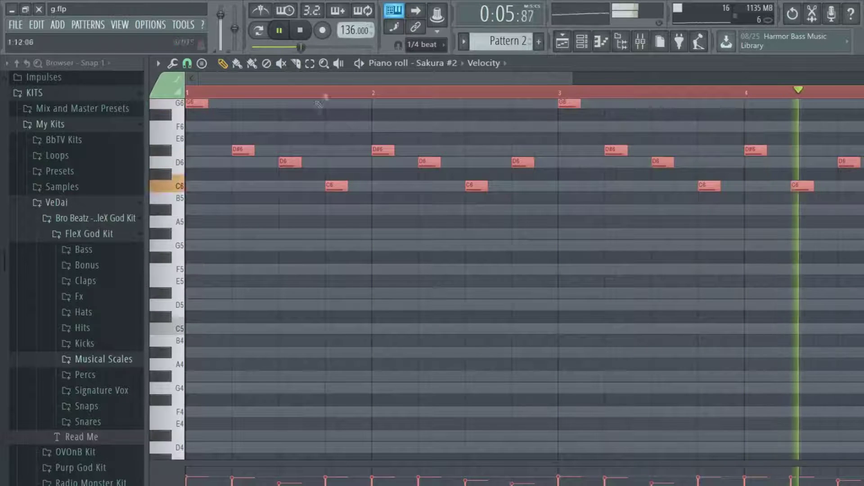
drag(257, 153, 278, 152)
key(ctrl+d)
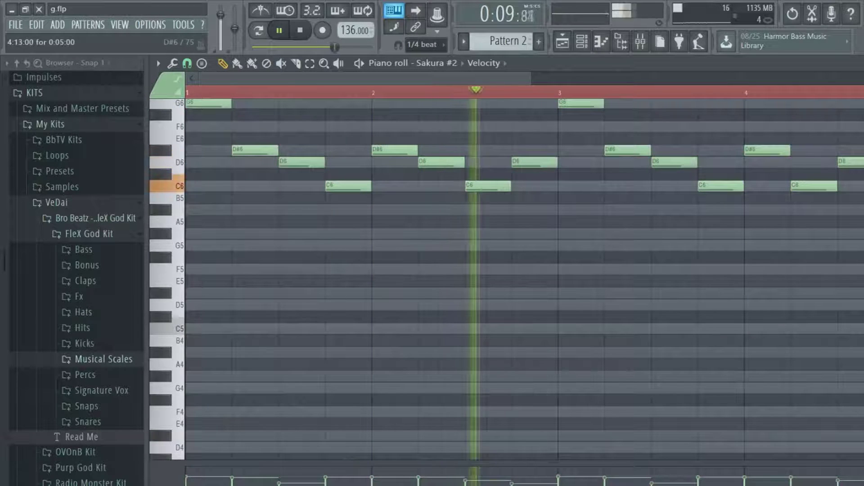
Step: Stop playback, copy the Sakura #2 notes into the Sakura channel and open its piano roll
click(563, 47)
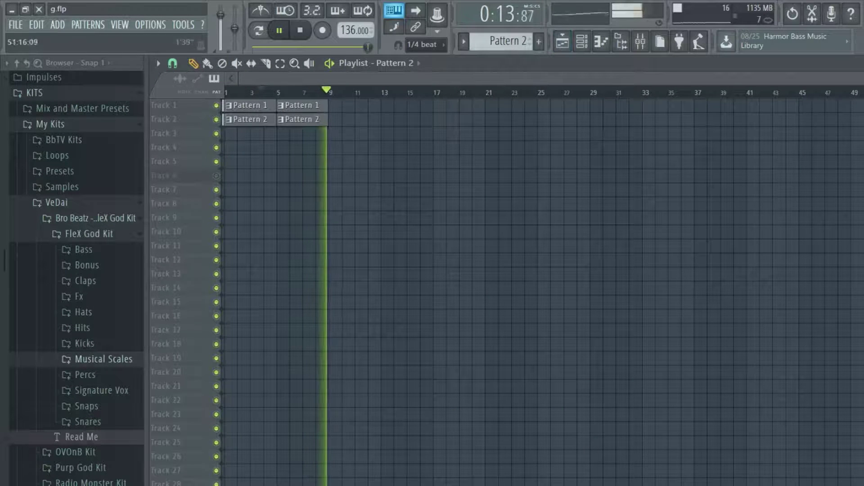
scroll(652, 140, up, 5)
click(307, 30)
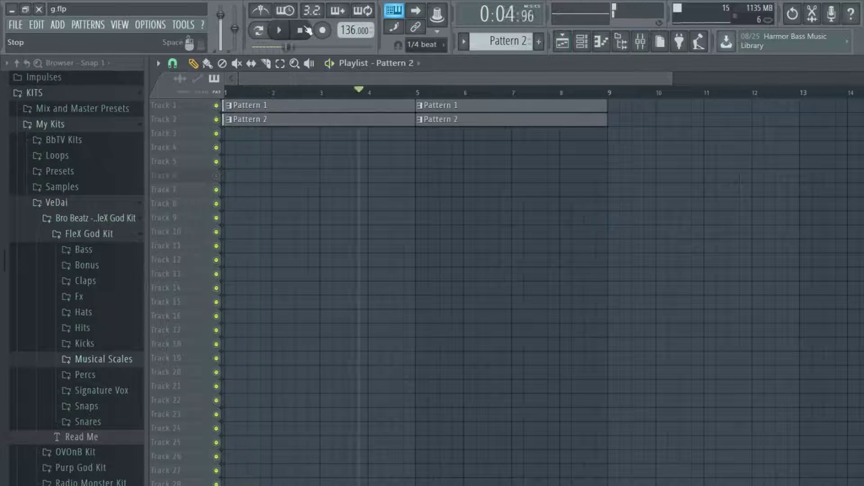
click(584, 42)
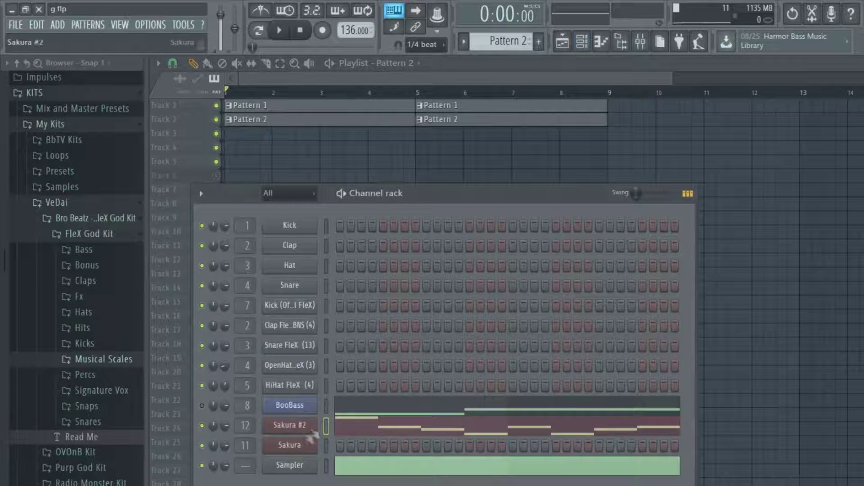
right_click(288, 433)
click(448, 399)
right_click(311, 445)
click(444, 410)
click(407, 445)
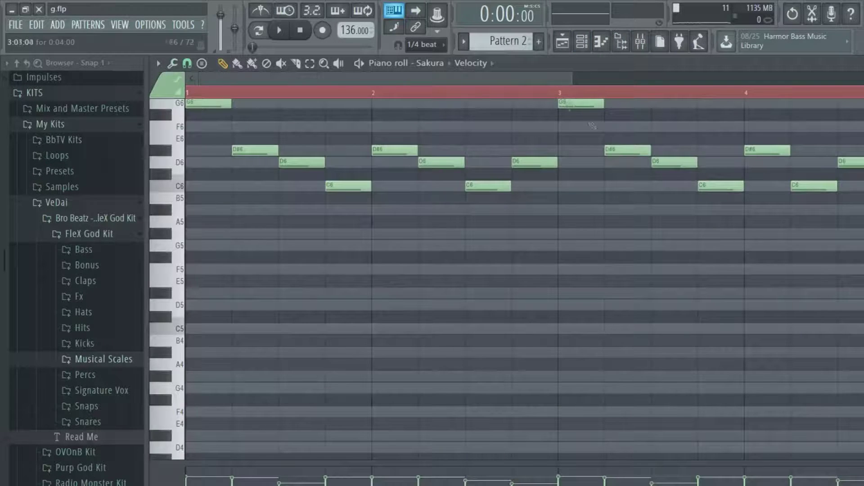
Step: Delete the Sakura notes from bar 3 onward and stretch the remaining two bars of notes to double length
scroll(846, 182, up, 3)
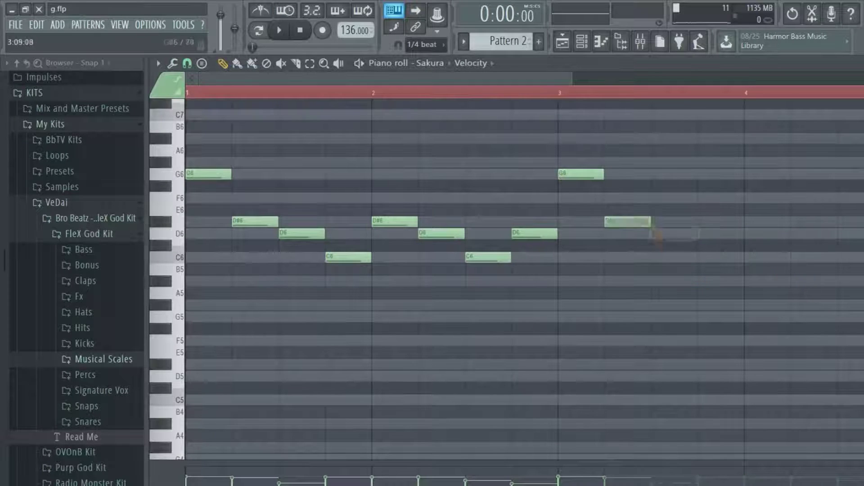
drag(586, 109, 160, 357)
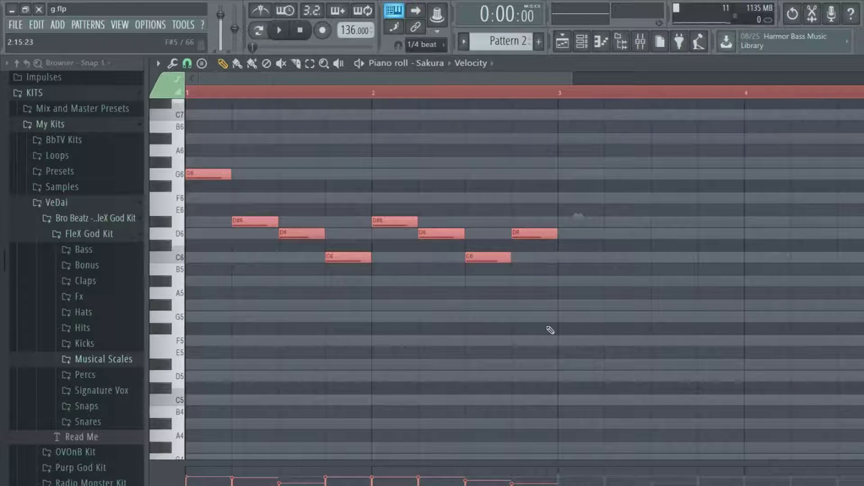
drag(575, 215, 855, 216)
click(703, 145)
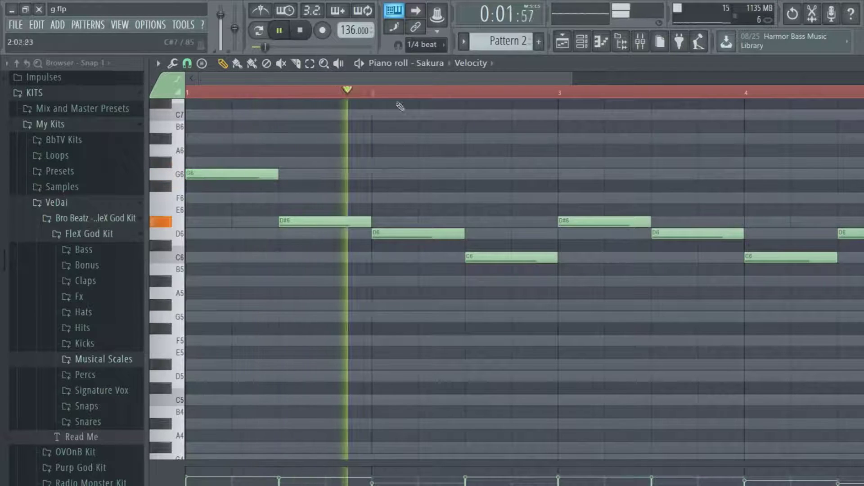
Step: Raise the output level of the FabFilter Pro-Q 2 on mixer track 11 to about +2.3 dB
click(582, 50)
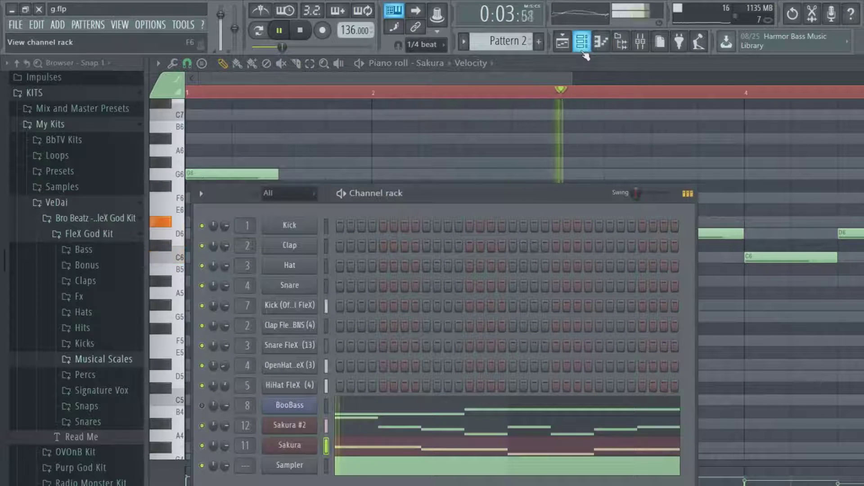
key(F9)
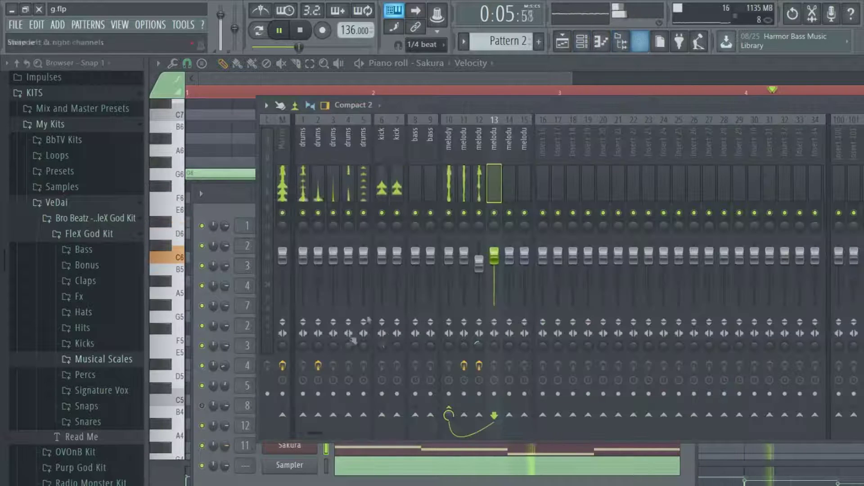
click(472, 262)
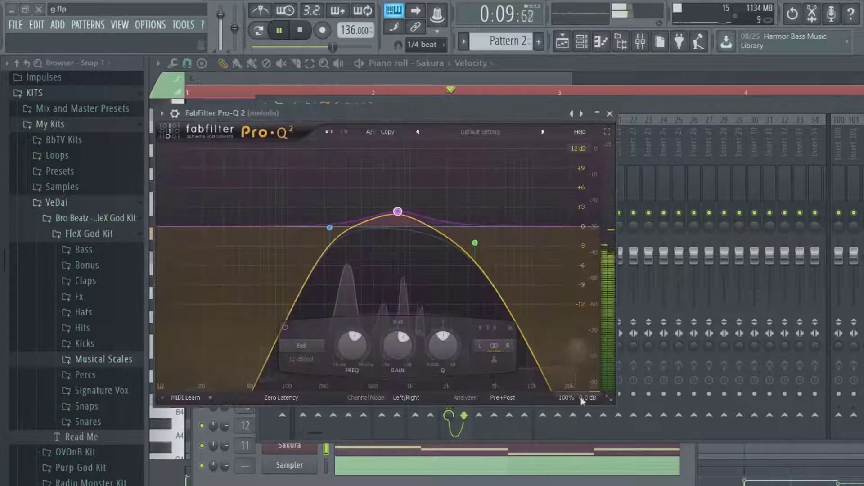
drag(588, 327, 586, 345)
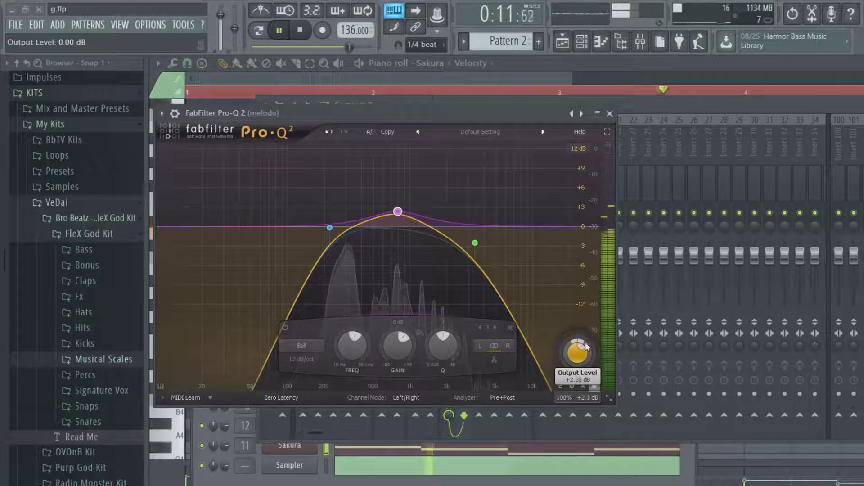
click(609, 114)
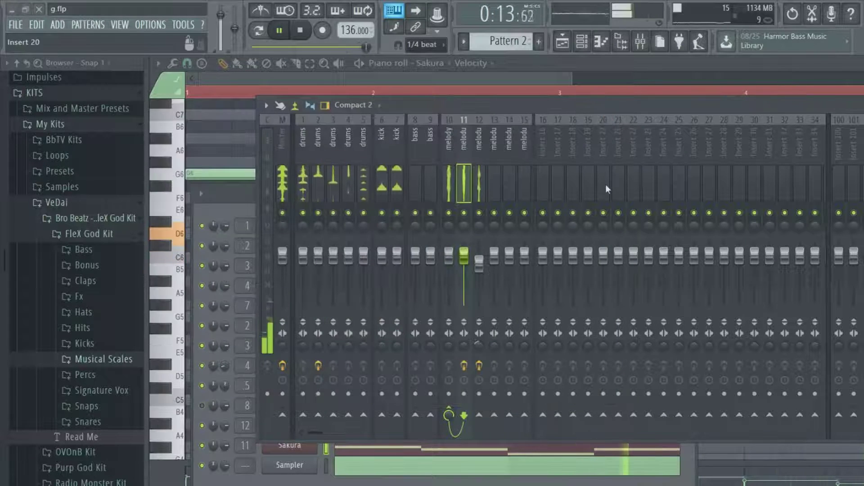
Step: Stop playback and delete the unused default Snare and Hat channels
key(F6)
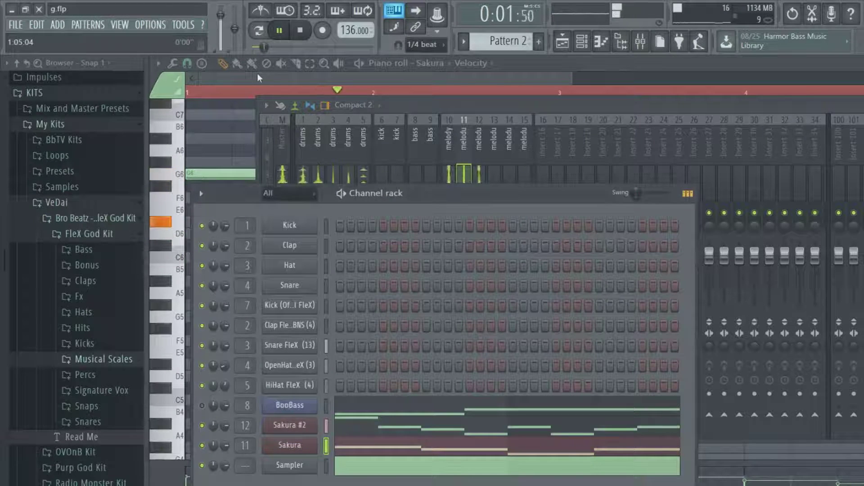
click(301, 30)
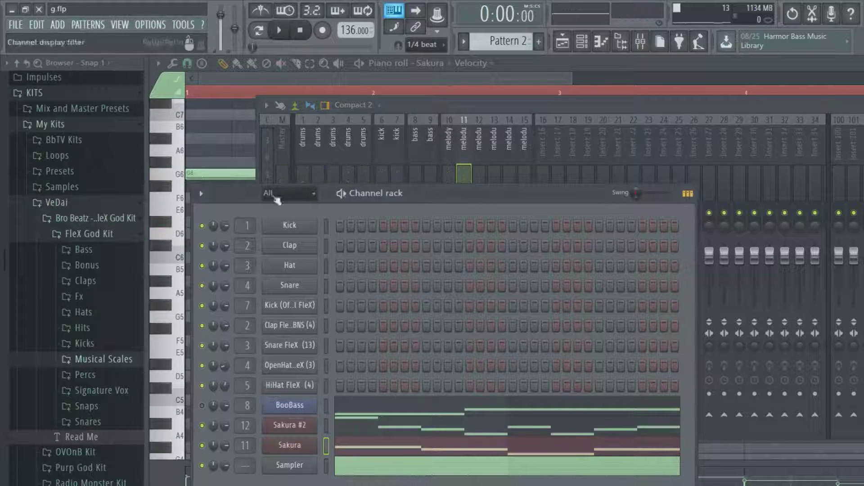
drag(414, 200, 454, 104)
right_click(306, 189)
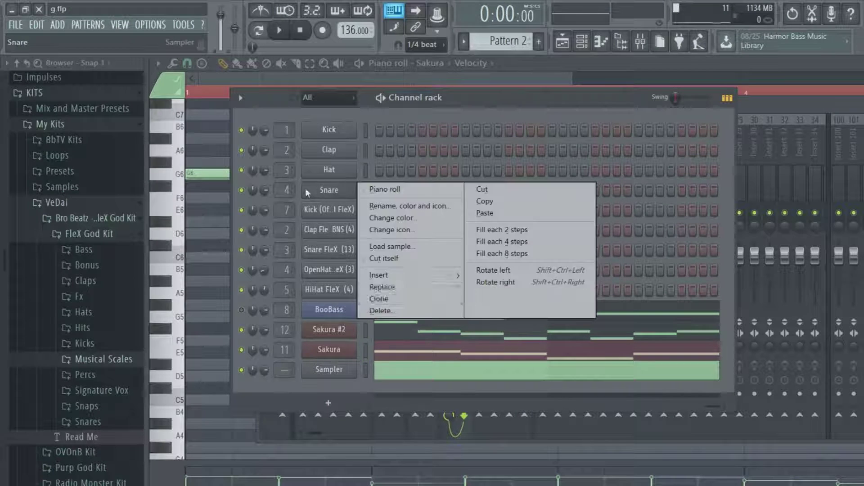
click(366, 310)
click(548, 300)
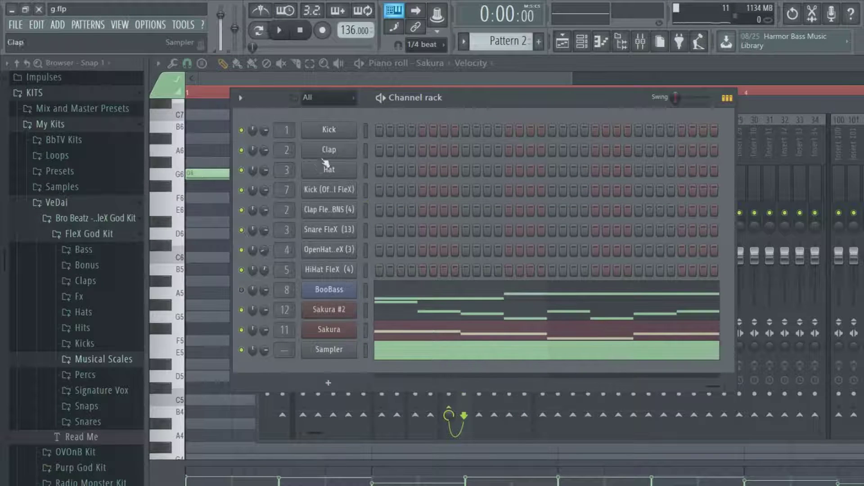
right_click(329, 167)
click(415, 291)
click(548, 299)
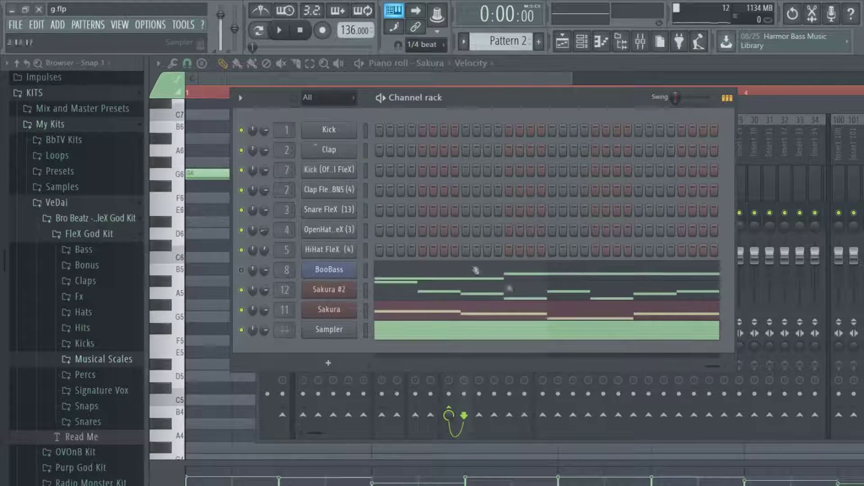
Step: Delete the unused default Clap and Kick channels
right_click(324, 150)
click(410, 271)
click(547, 299)
right_click(328, 129)
click(434, 251)
click(547, 298)
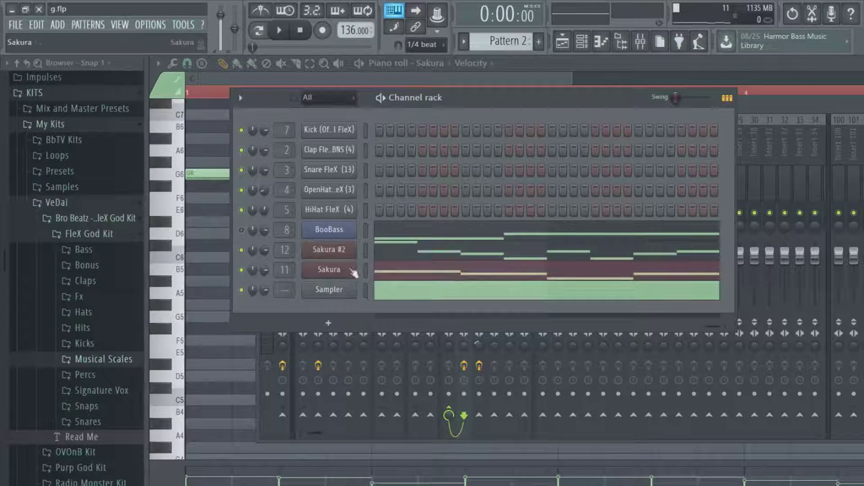
Step: Clone the Sakura #2 channel and open the clone's Sakura preset library
right_click(344, 257)
click(373, 356)
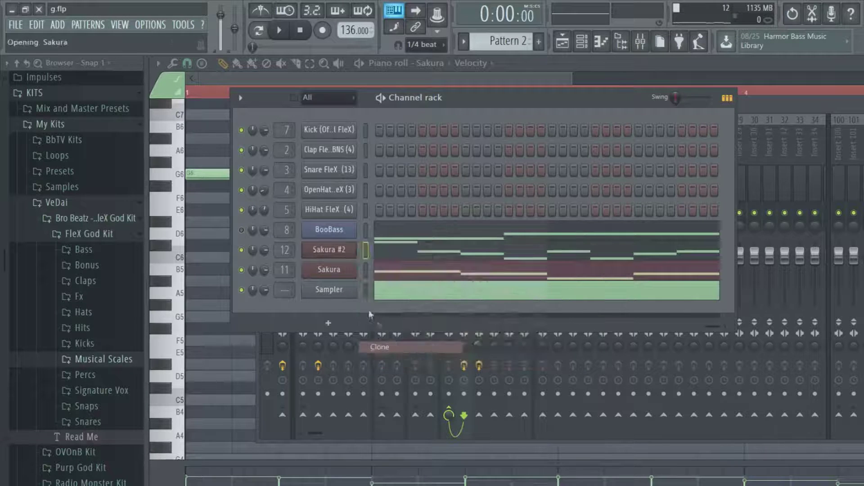
click(533, 176)
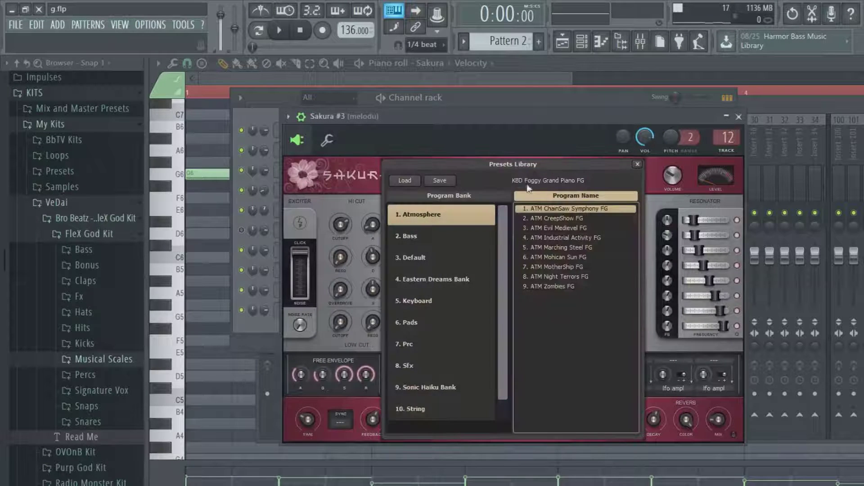
Step: Audition Atmosphere presets on the cloned Sakura, from ATM CreepShow FG to ATM Night Terrors FG
click(564, 221)
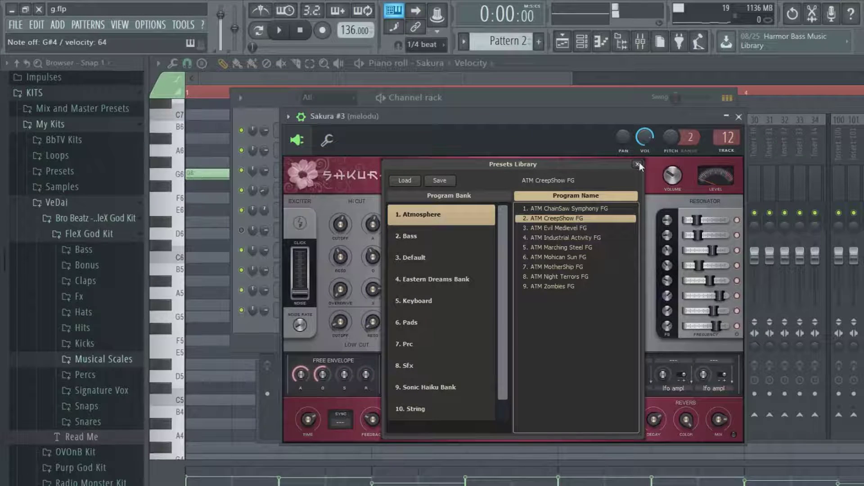
click(579, 237)
click(575, 248)
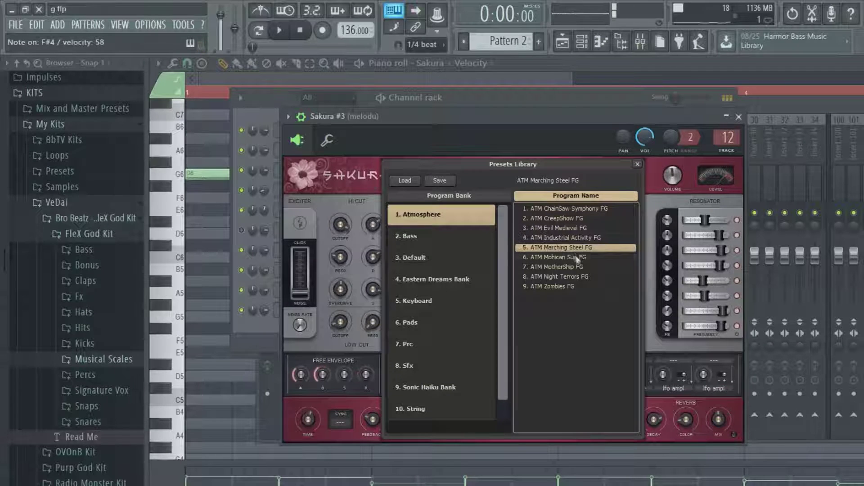
click(580, 267)
click(576, 277)
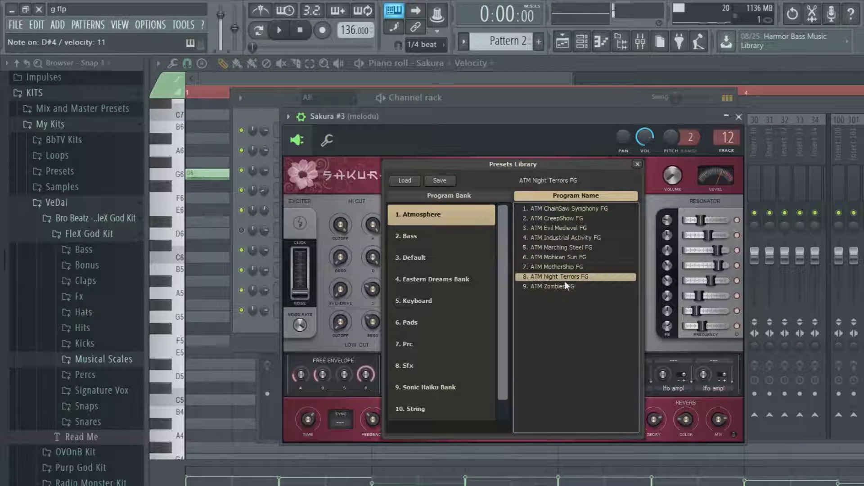
Step: Audition Keyboard bank presets on the cloned Sakura, including KBD Hohner D6 2 FG, KBD Sell Out FG and KBD Clavikura FG
click(439, 301)
click(590, 258)
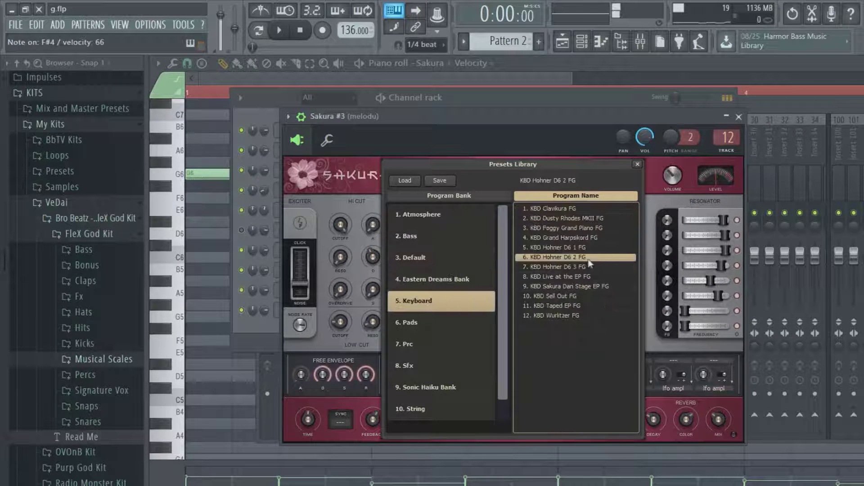
click(576, 287)
click(578, 296)
click(578, 305)
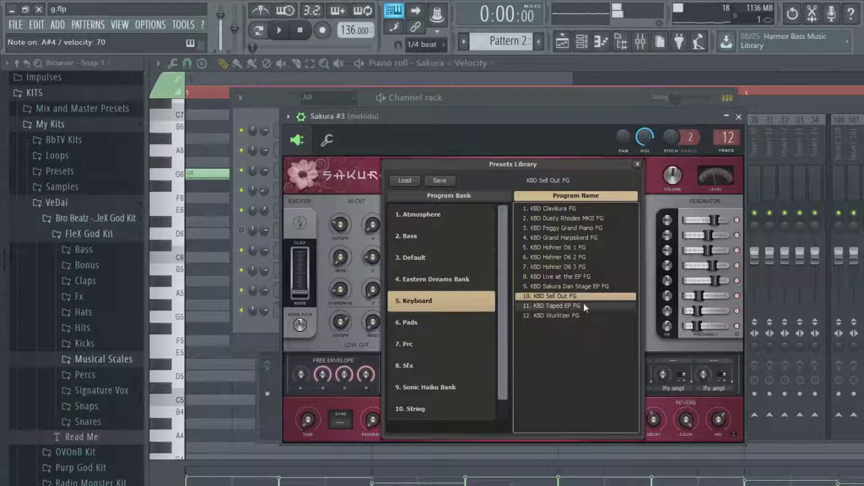
click(577, 316)
click(577, 247)
click(578, 227)
click(580, 218)
click(562, 208)
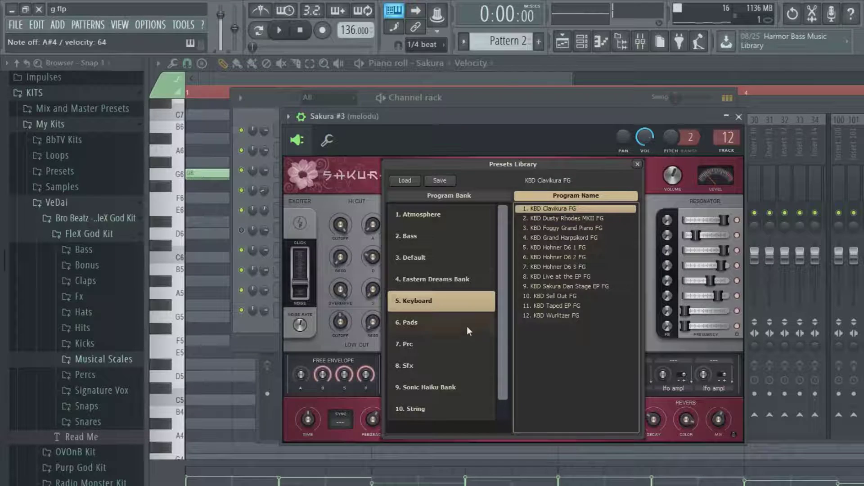
Step: Audition the Pads bank, keep PAD A Kind of Pipe FG as the clone's preset and close the plugin
click(441, 322)
click(605, 248)
click(590, 228)
click(591, 218)
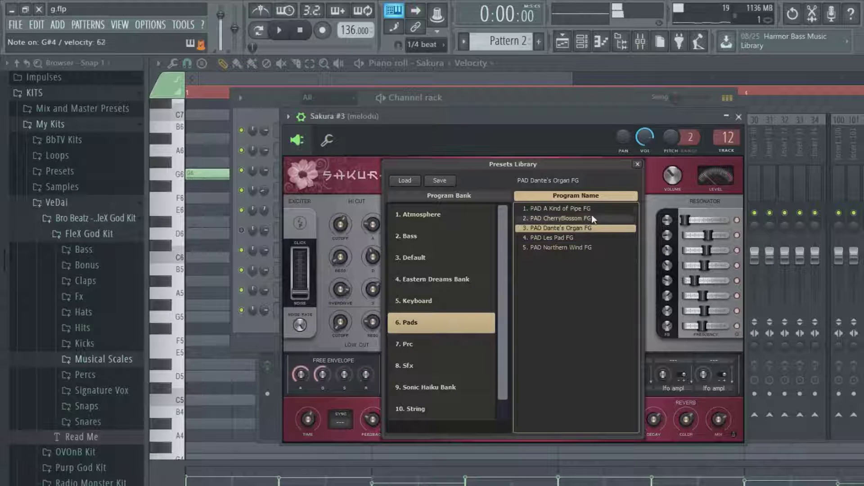
click(591, 209)
click(592, 228)
click(592, 218)
click(592, 209)
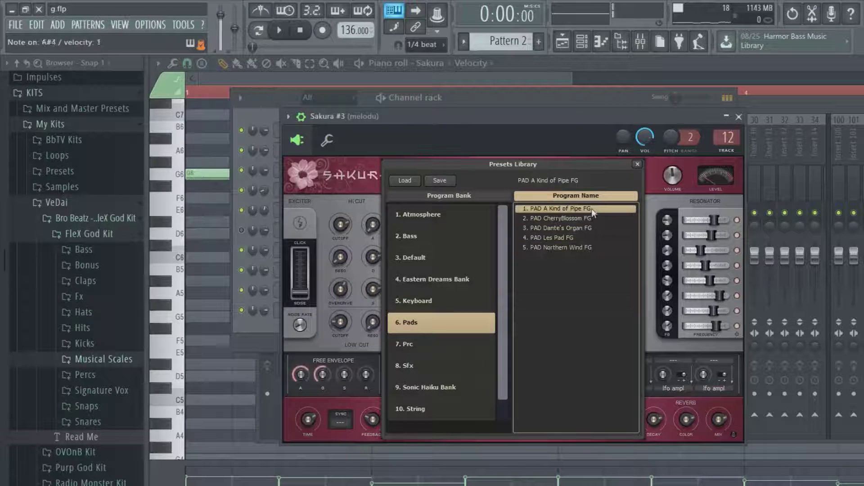
click(739, 117)
Step: Route Sakura #3 to mixer track 13 and copy the Sakura #2 notes into it
scroll(277, 270, up, 1)
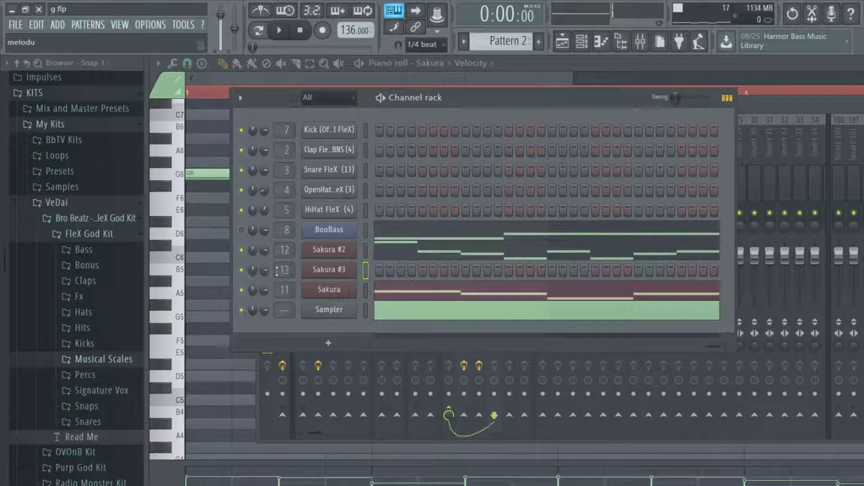
right_click(356, 247)
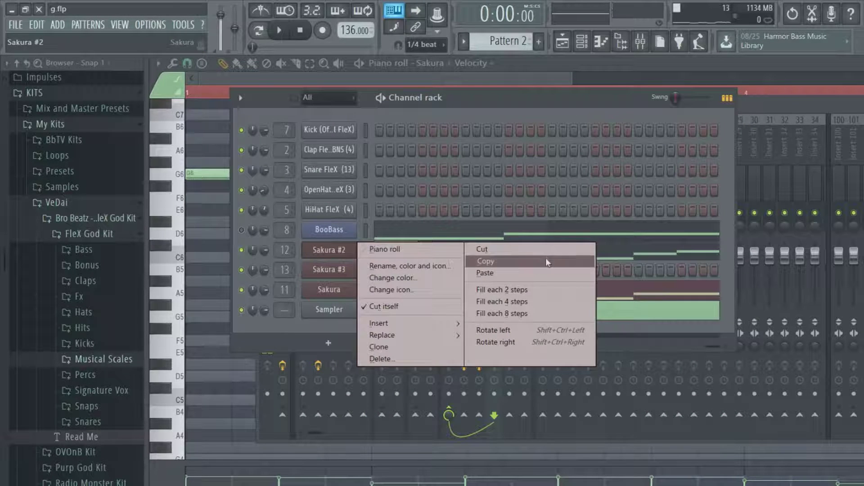
click(548, 262)
right_click(351, 269)
click(485, 293)
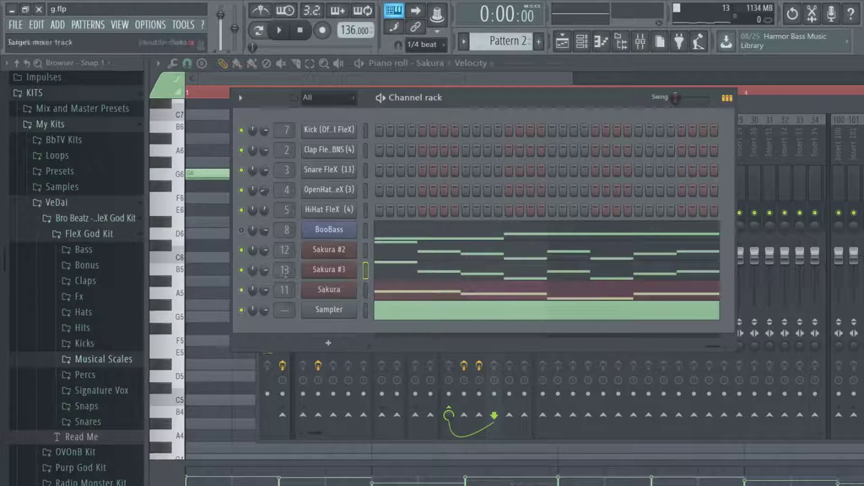
Step: Copy the effects and level state of mixer track 12 onto mixer track 13
key(F9)
click(478, 175)
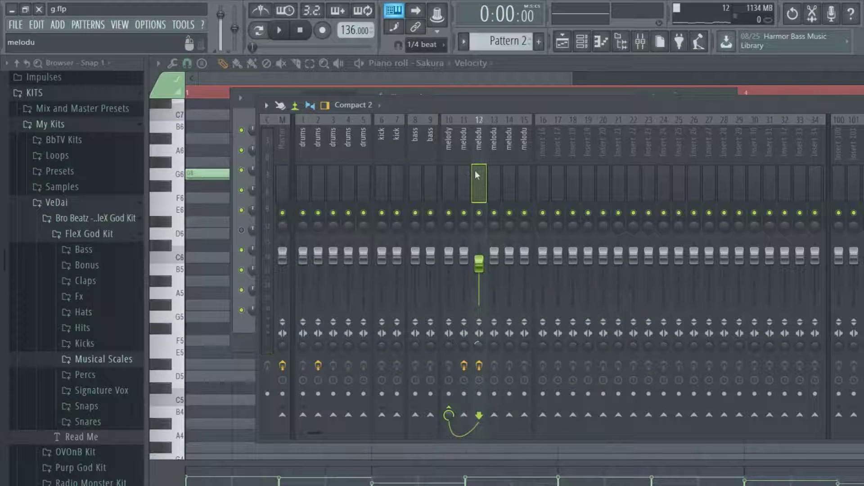
click(267, 106)
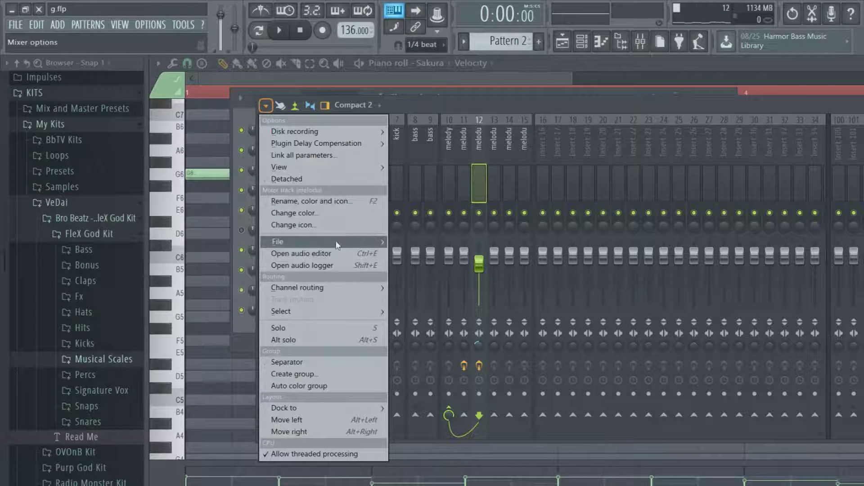
mouse_move(338, 245)
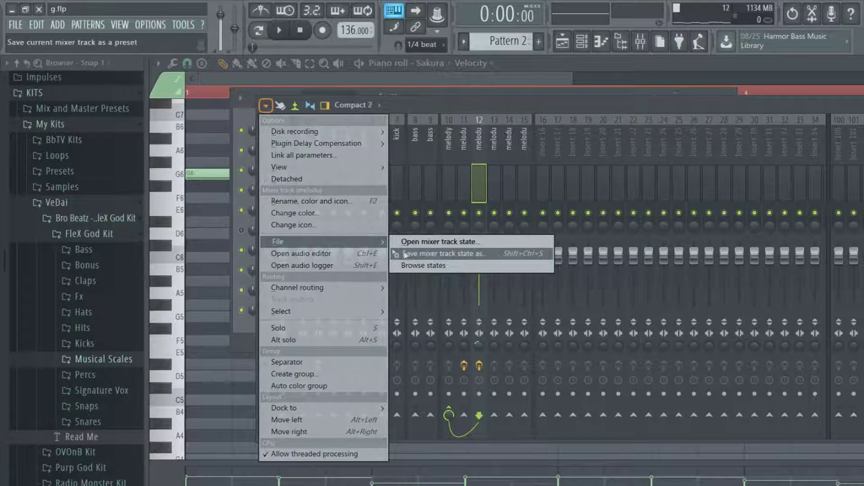
drag(399, 258, 494, 178)
key(alt+Tab)
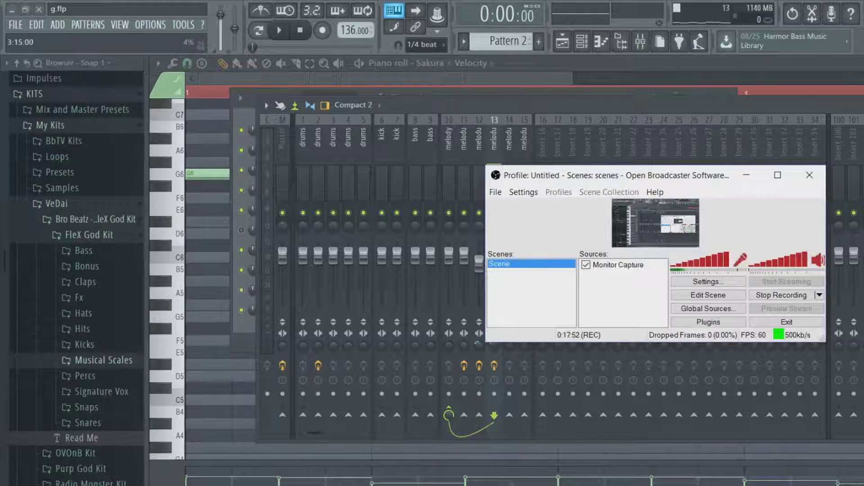
key(alt+Tab)
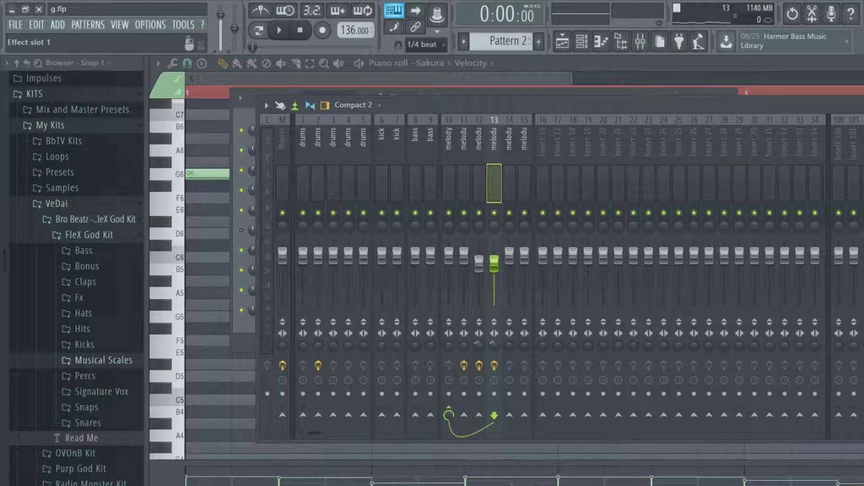
Step: Retune FabFilter Pro-Q 2 on mixer track 13 during playback: high cut at about 9628 Hz, low cut raised with a lower Q
click(862, 135)
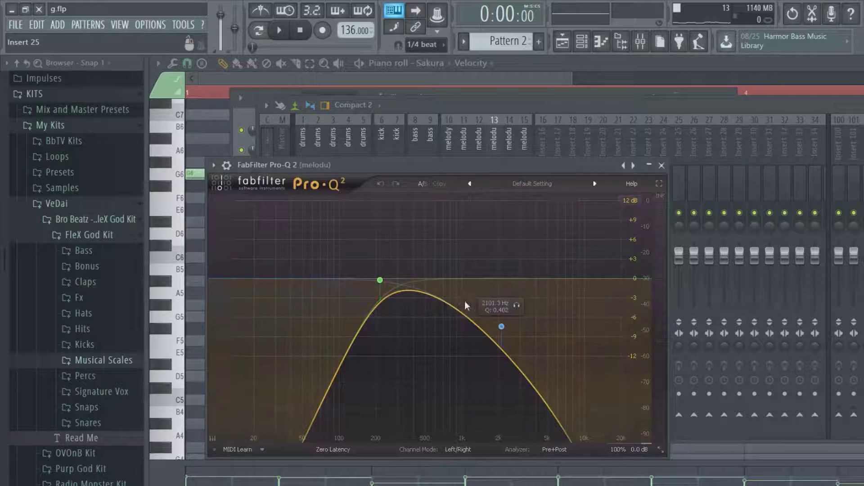
drag(377, 285, 408, 279)
drag(501, 327, 583, 290)
key(space)
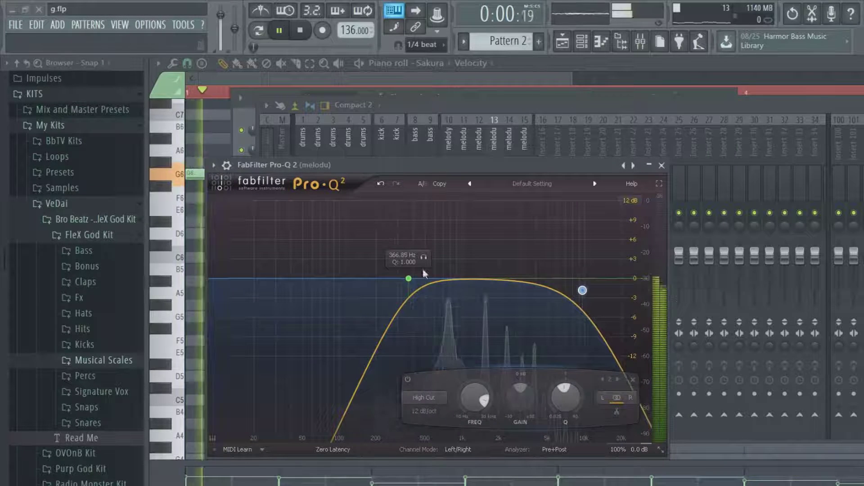
drag(408, 279, 417, 313)
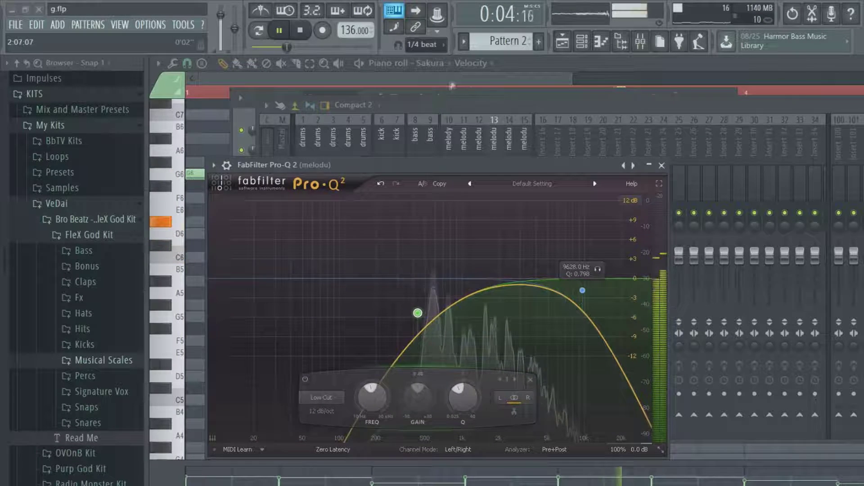
click(451, 84)
click(582, 46)
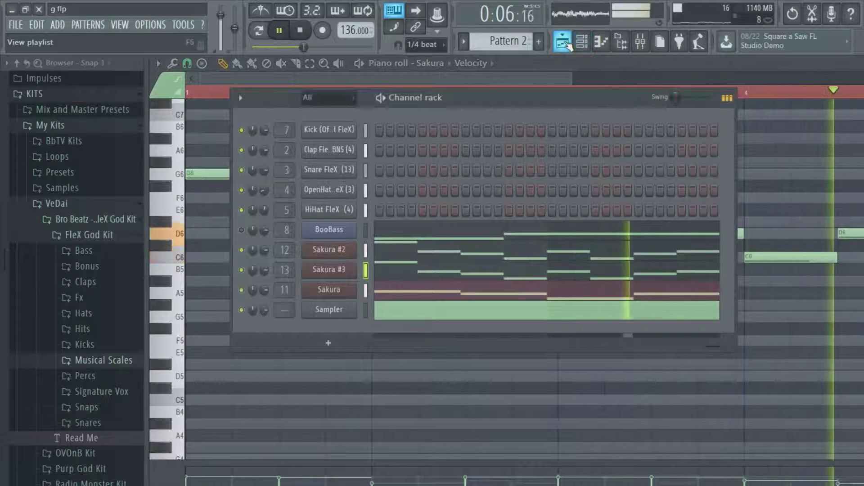
click(300, 32)
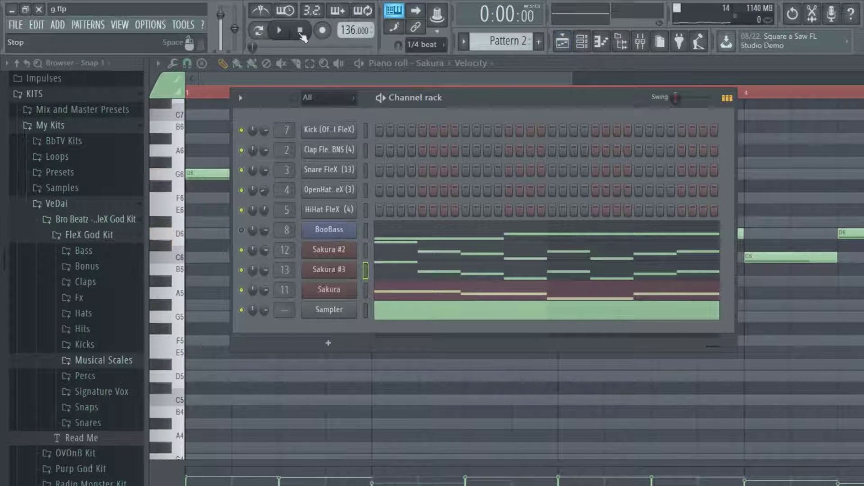
Step: Check the Cut itself option on the drum channels
right_click(329, 210)
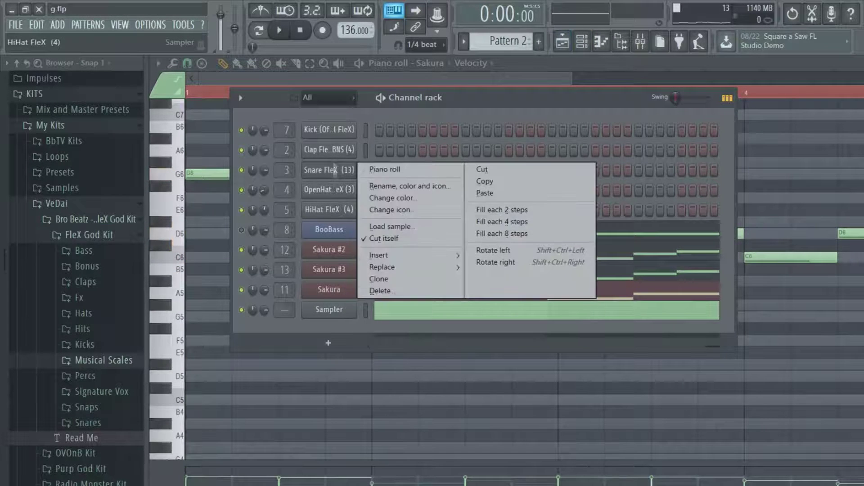
click(354, 102)
click(355, 102)
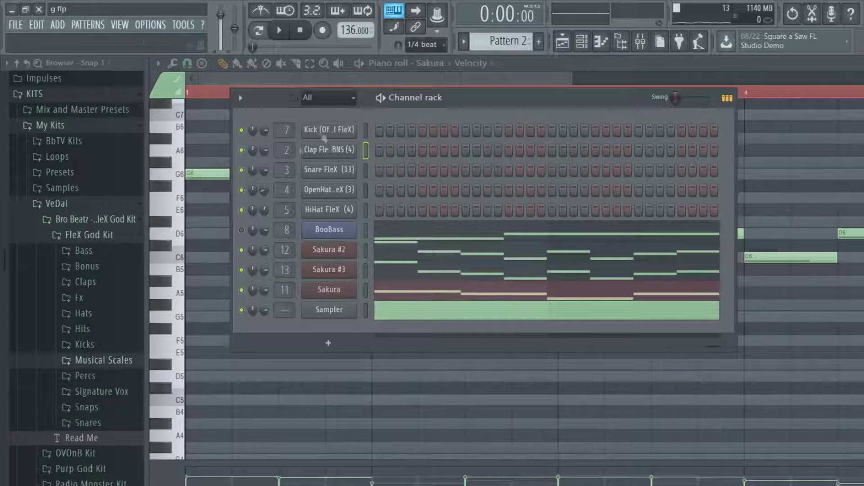
Step: Add Crash FleX (3) from the kit's Percs folder as a new channel below Sampler
click(96, 377)
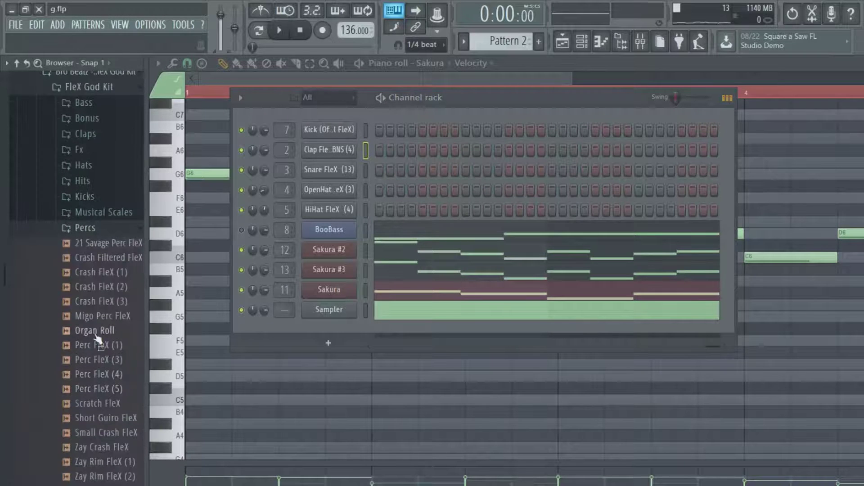
click(90, 316)
drag(97, 301, 327, 327)
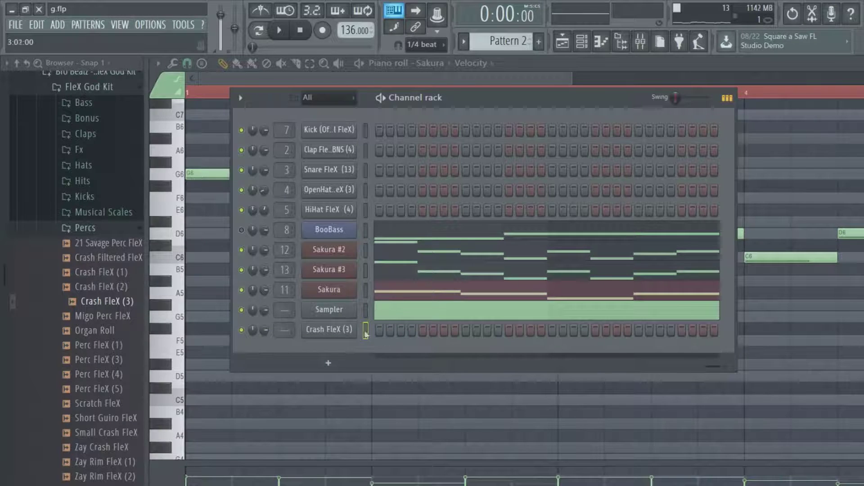
Step: In Pattern 3, shortened to 16 steps, enable Cut itself for Crash FleX (3) and place its hit on the first step
scroll(502, 41, down, 1)
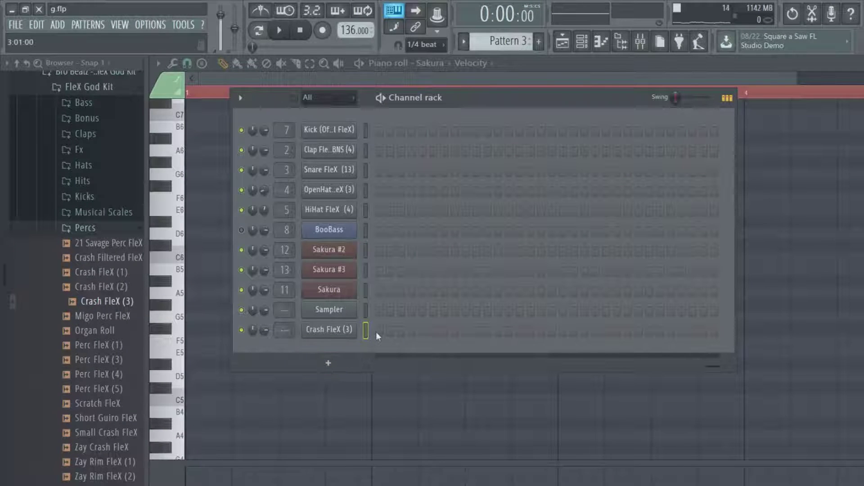
click(379, 332)
drag(714, 370, 406, 345)
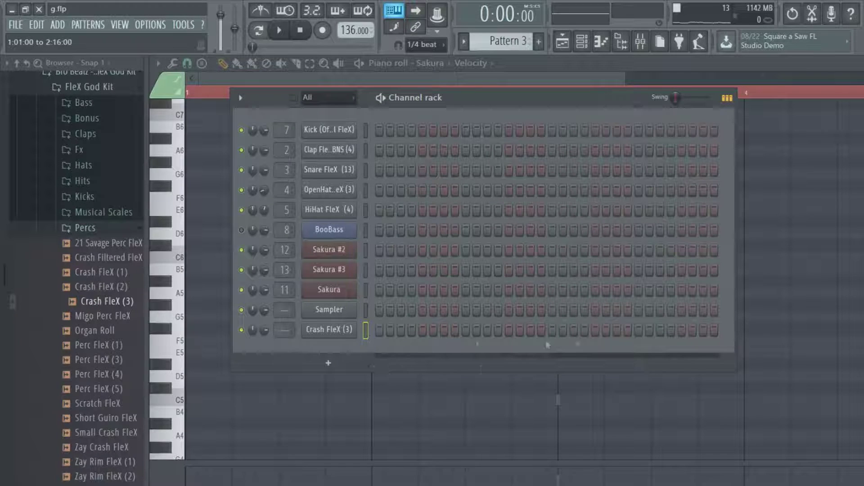
key(ctrl+z)
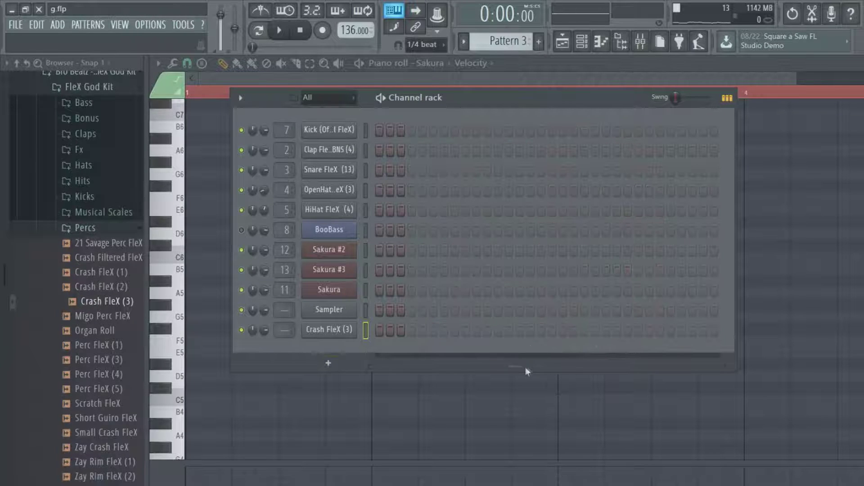
right_click(315, 329)
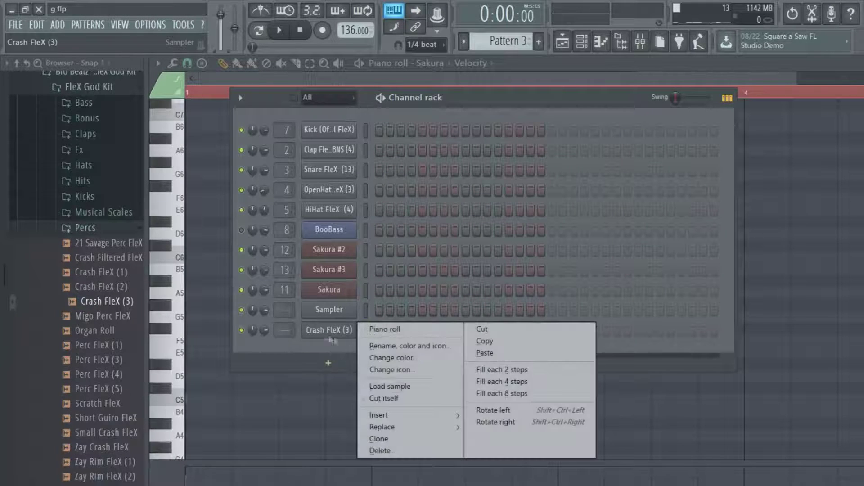
click(383, 401)
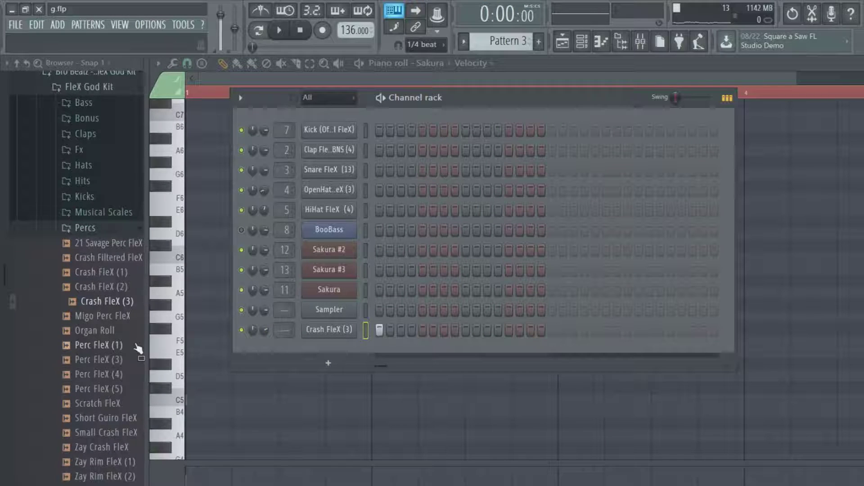
Step: Place Pattern 3 at bar 9 on playlist Track 8 and separate the opening Pattern 1 and Pattern 2 clips onto Tracks 3 and 9
click(564, 42)
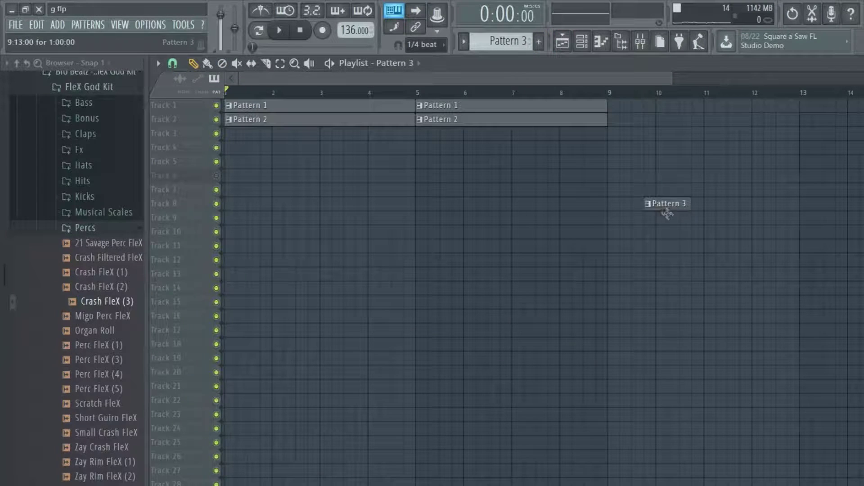
click(613, 207)
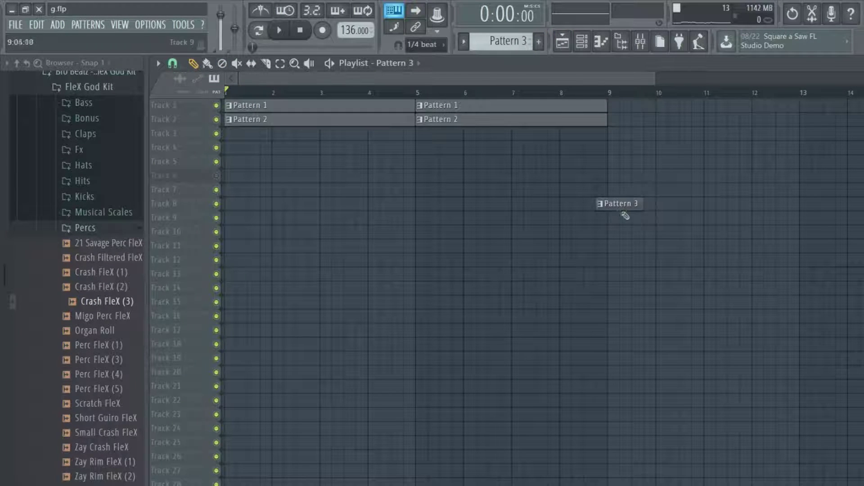
mouse_move(293, 119)
mouse_down()
mouse_move(291, 216)
mouse_move(292, 134)
mouse_up()
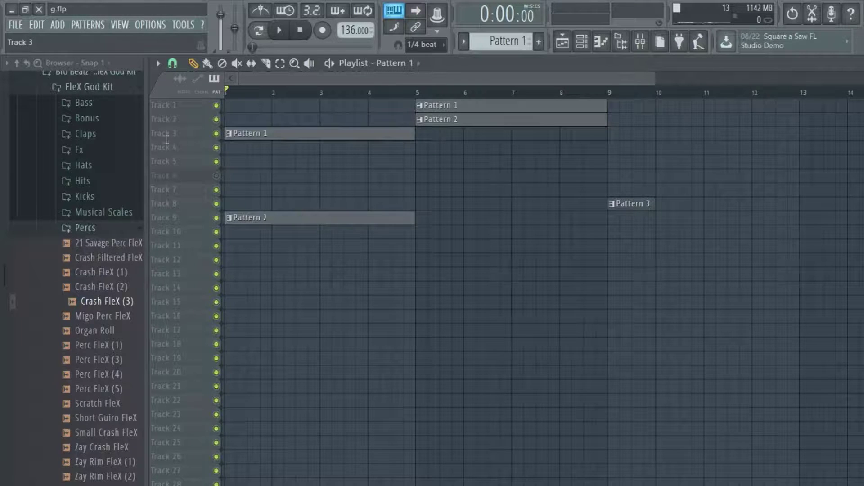
drag(167, 141, 162, 167)
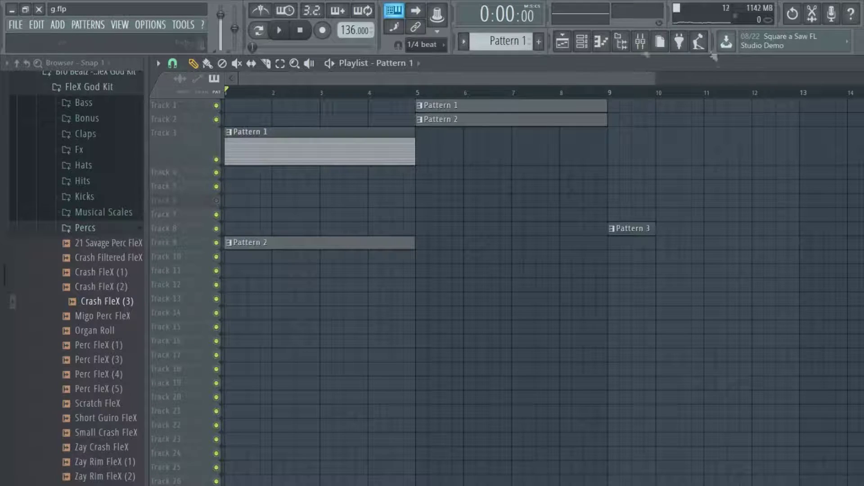
Step: Delete the unused Sampler channel from the channel rack
click(582, 42)
right_click(354, 310)
key(Escape)
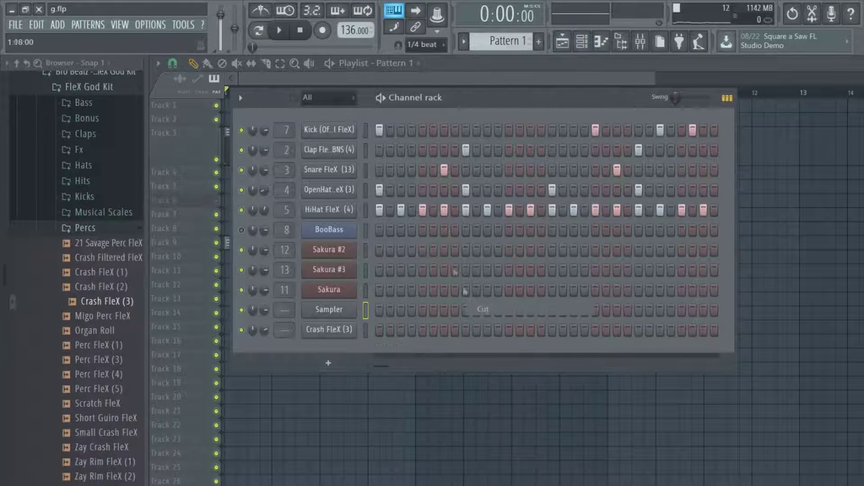
scroll(502, 41, down, 1)
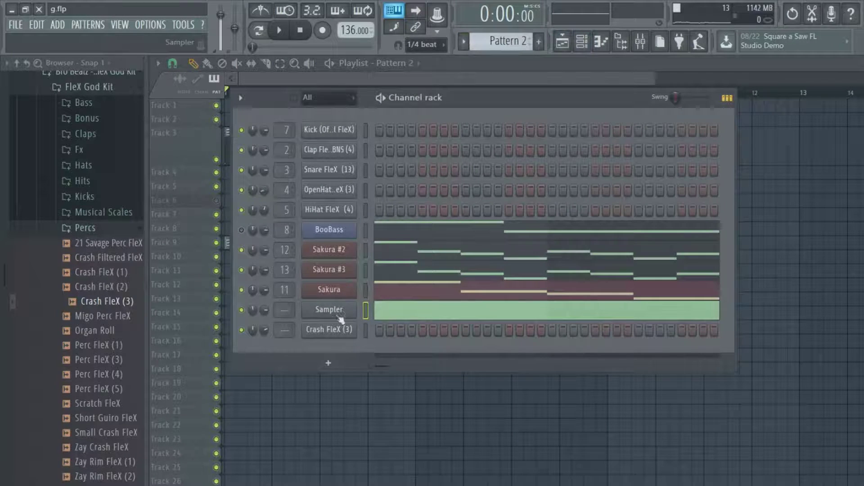
right_click(340, 319)
click(381, 429)
click(544, 304)
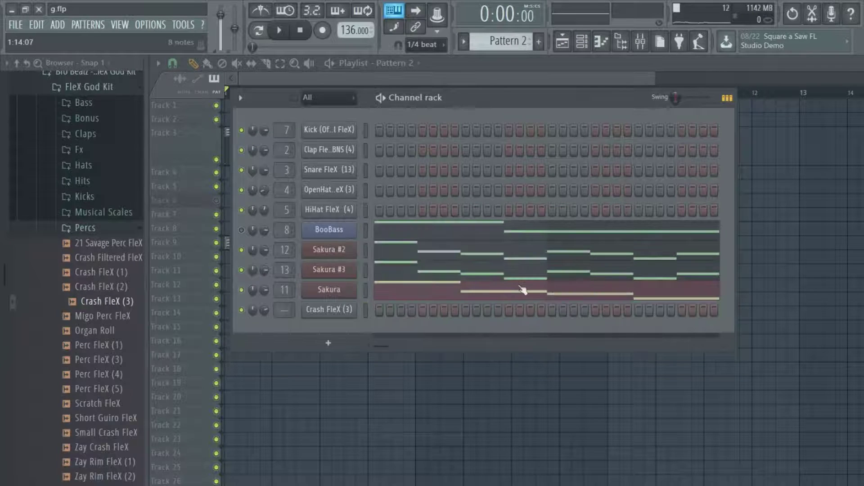
Step: Enlarge the playlist tracks and move the opening Pattern 2 clip up to Track 5
key(F6)
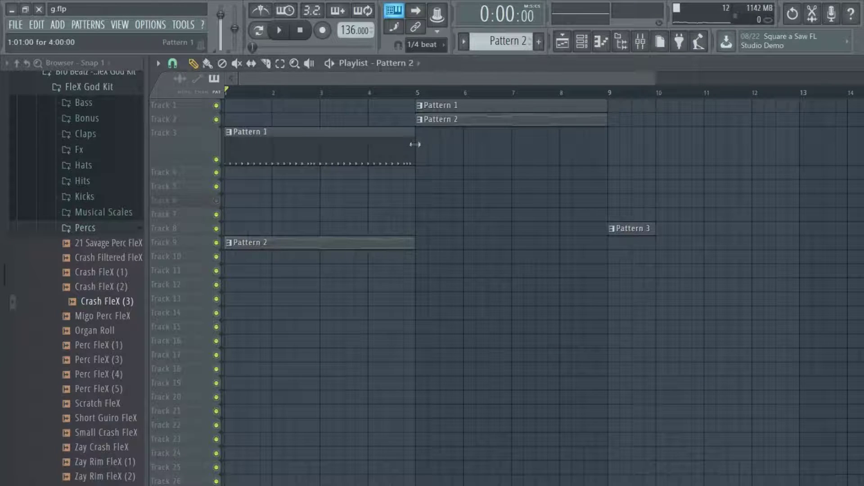
click(325, 143)
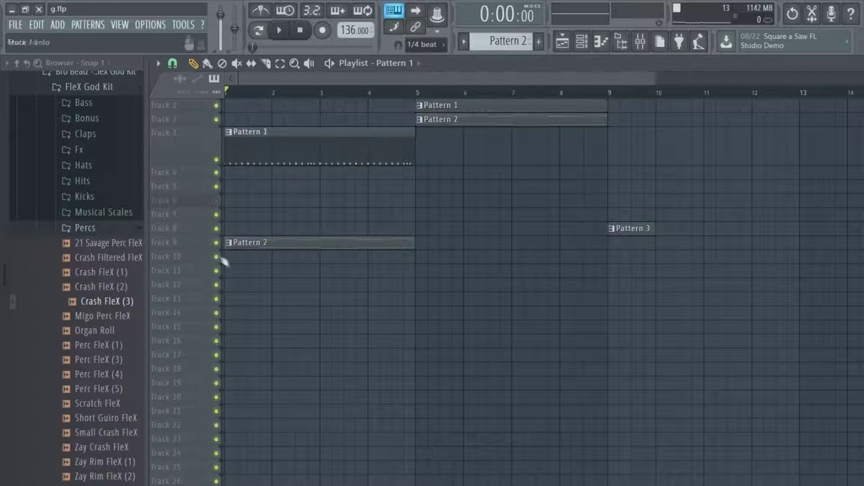
scroll(319, 189, up, 3)
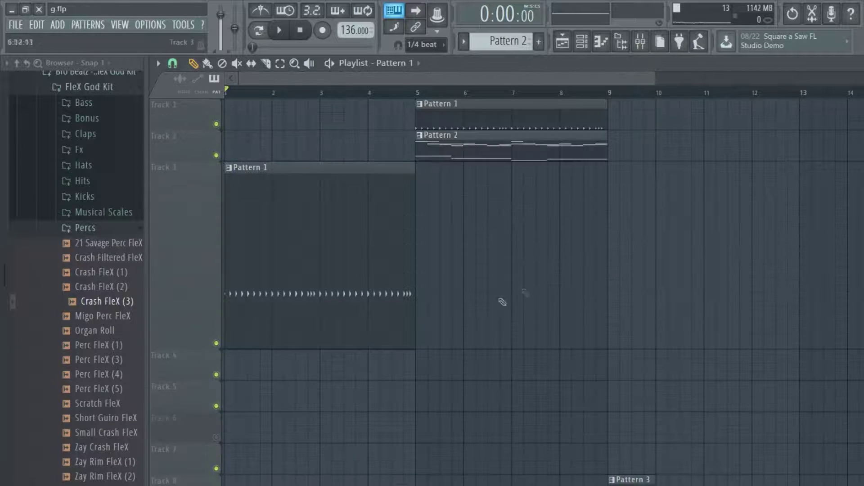
scroll(159, 286, down, 4)
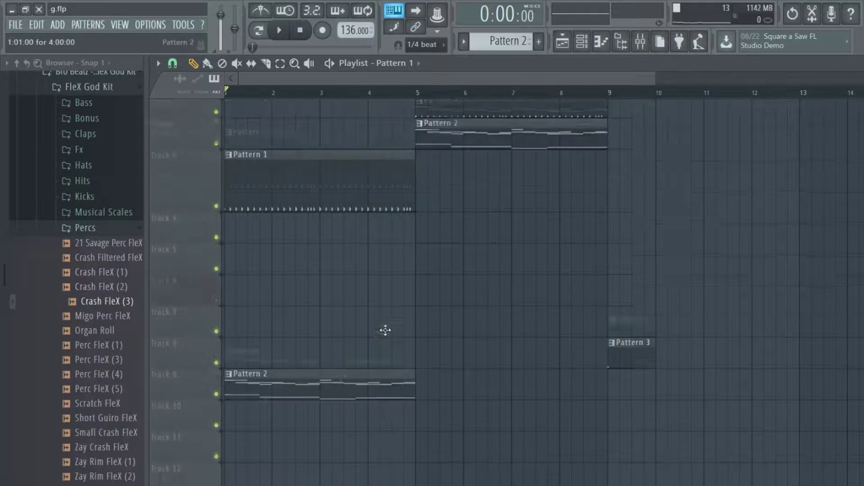
drag(340, 394, 302, 260)
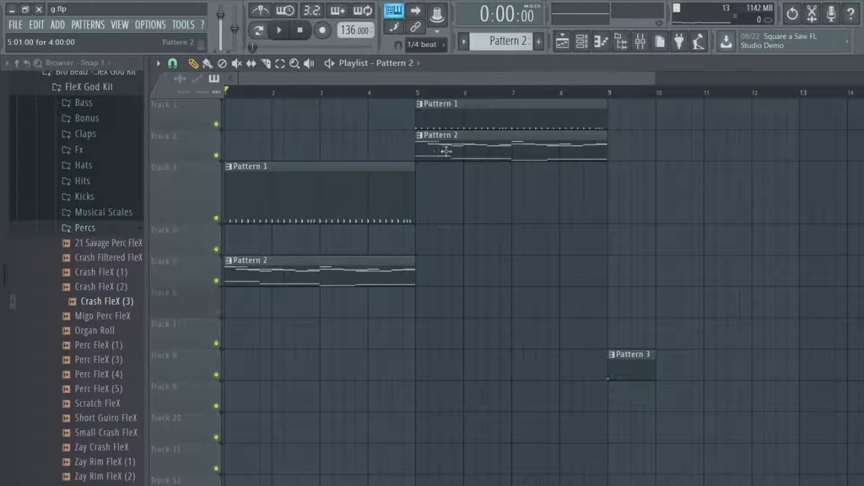
Step: Move the Pattern 1 clip at bar 5 from Track 1 down to Track 3
click(582, 42)
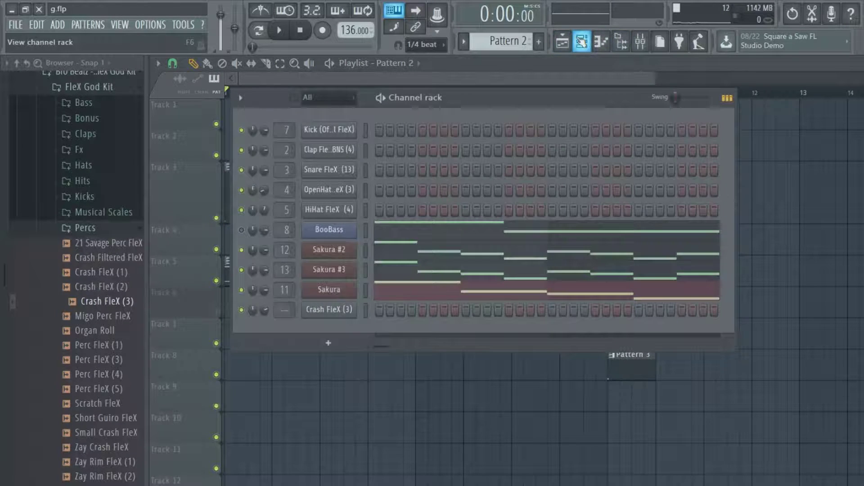
click(582, 42)
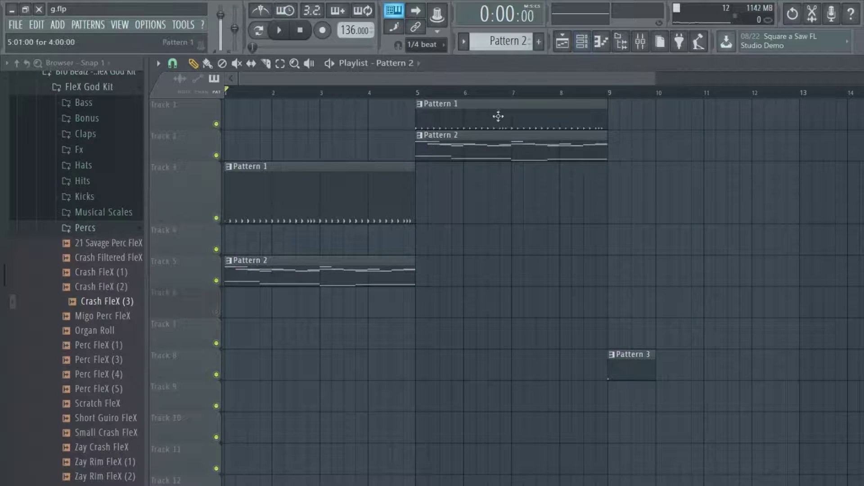
drag(498, 118, 511, 201)
Step: Select Pattern 1 and split it by channel into separate drum patterns
click(464, 42)
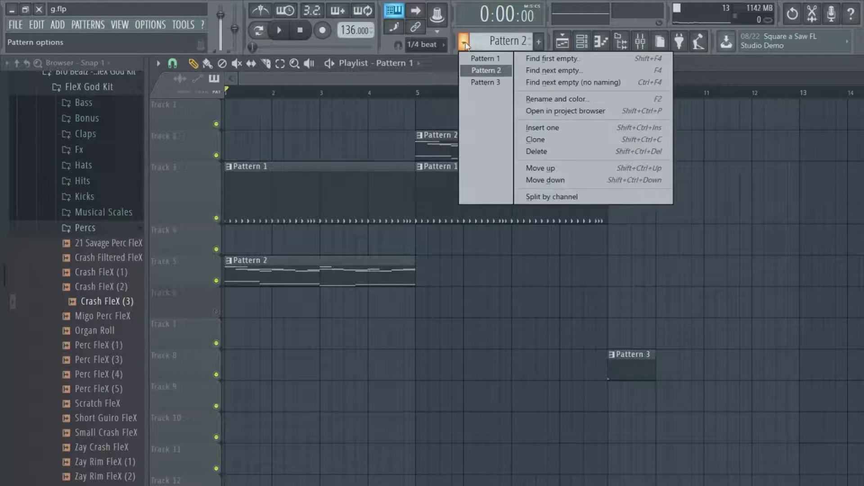
click(485, 59)
click(464, 42)
click(552, 197)
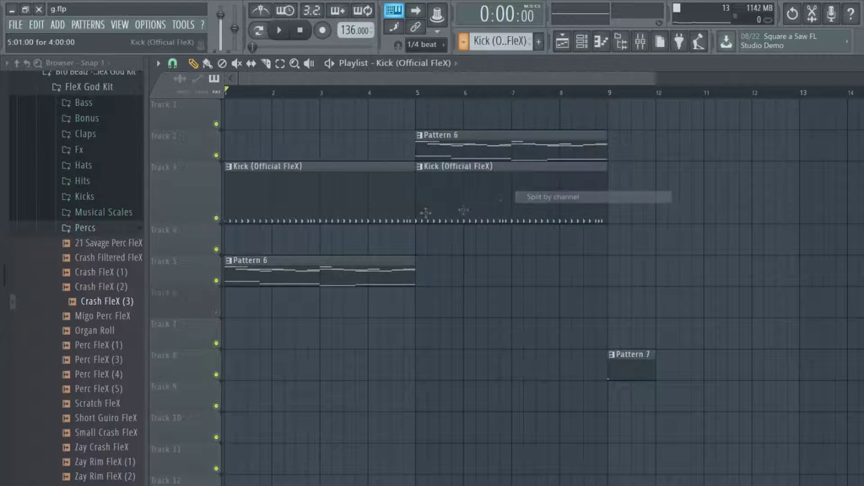
Step: Move the opening Kick, Clap, Snare, OpenHat and HiHat clips to bar 1 on Tracks 8 through 12, one per track
drag(440, 414, 321, 383)
drag(265, 165, 265, 383)
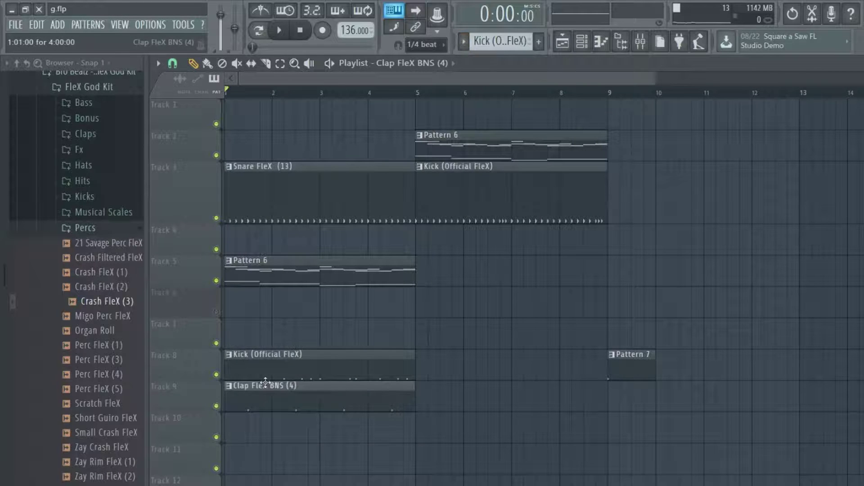
drag(265, 167, 280, 396)
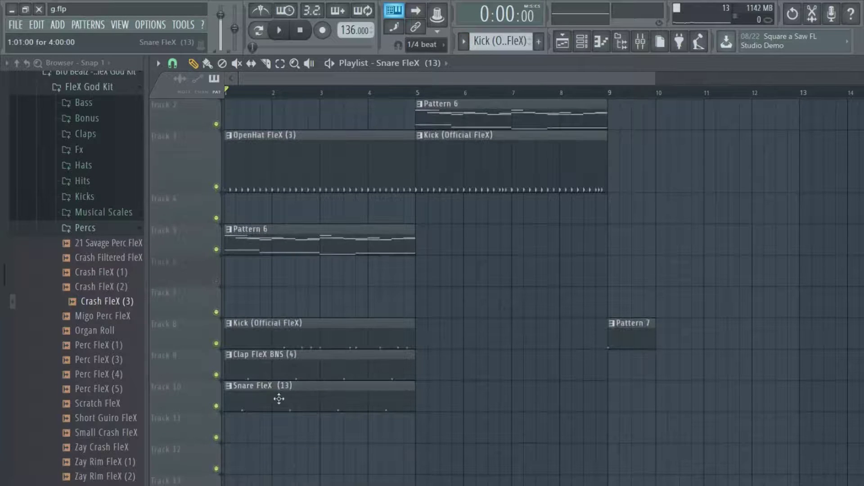
drag(282, 181, 283, 463)
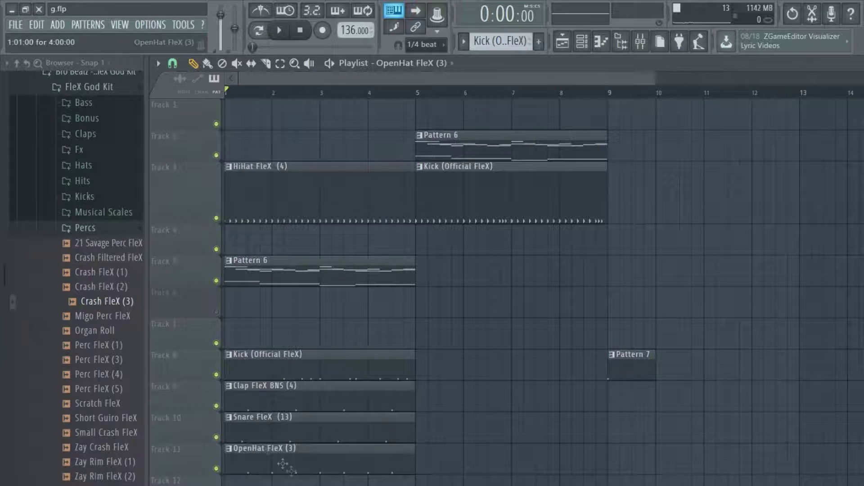
drag(314, 203, 315, 485)
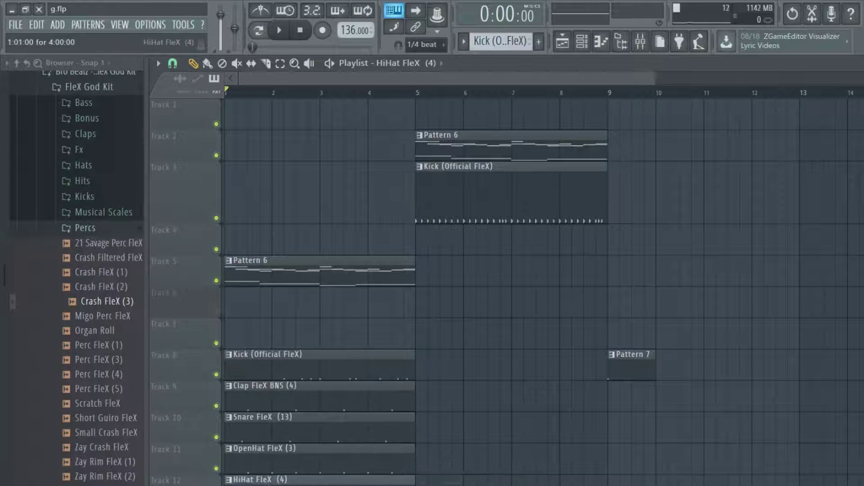
Step: Delete the leftover Kick clip at bar 5 on Track 3 and duplicate the five drum clips to bar 5
right_click(511, 208)
drag(421, 320, 260, 478)
key(ctrl+b)
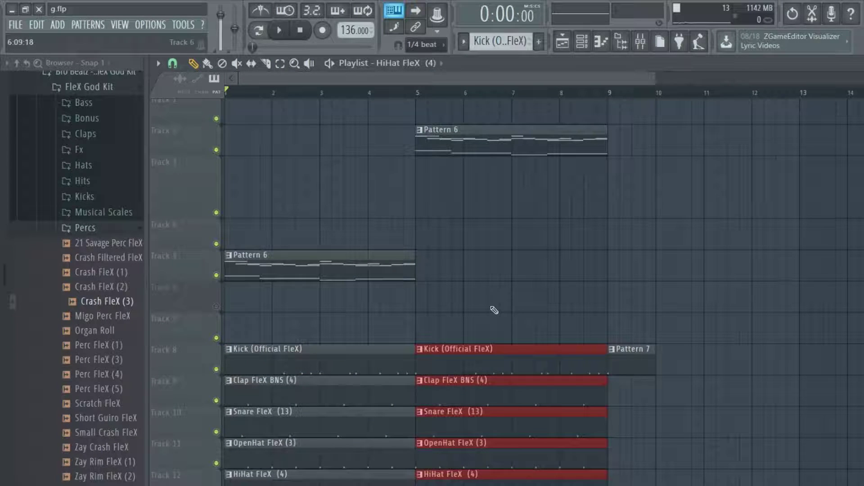
click(517, 280)
Step: Stretch the Pattern 7 clip to span bars 9 to 13 and move it up to Track 7
drag(655, 360, 800, 360)
drag(683, 337, 665, 326)
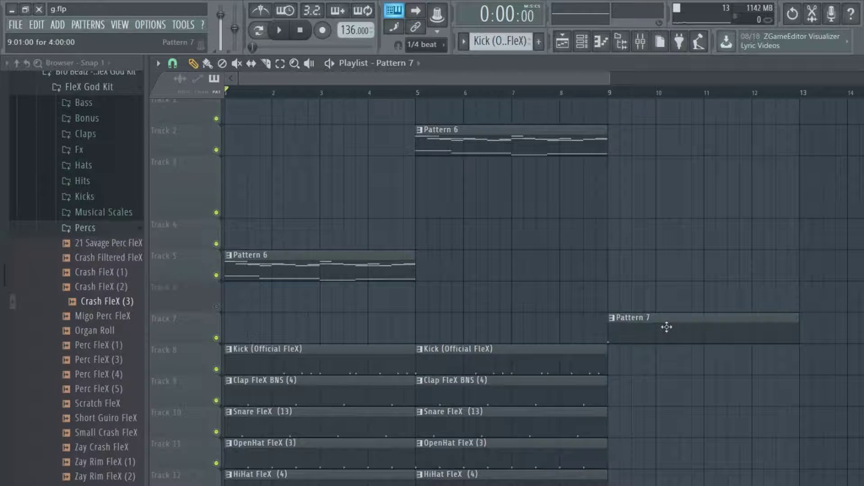
Step: Duplicate both sets of drum clips on Tracks 8 to 12 so copies start at bar 9
drag(598, 360, 246, 473)
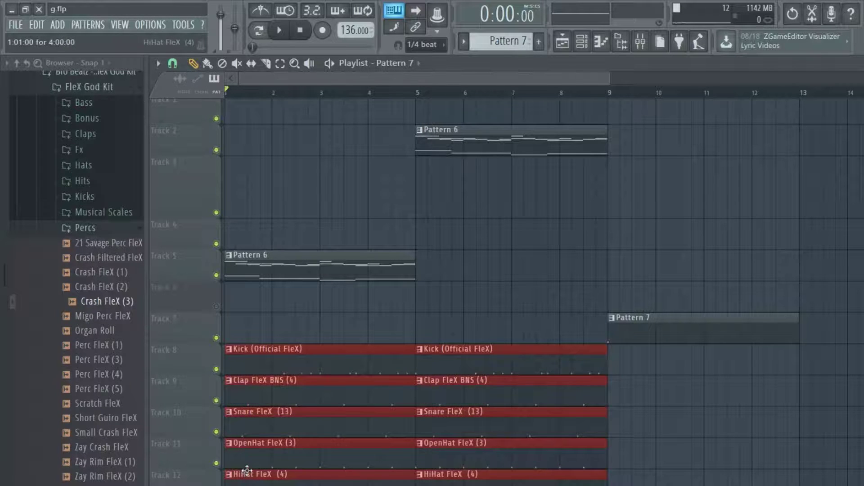
key(ctrl+b)
click(489, 193)
Step: Split Pattern 6 by channel into separate BooBass and Sakura patterns
drag(414, 82, 198, 118)
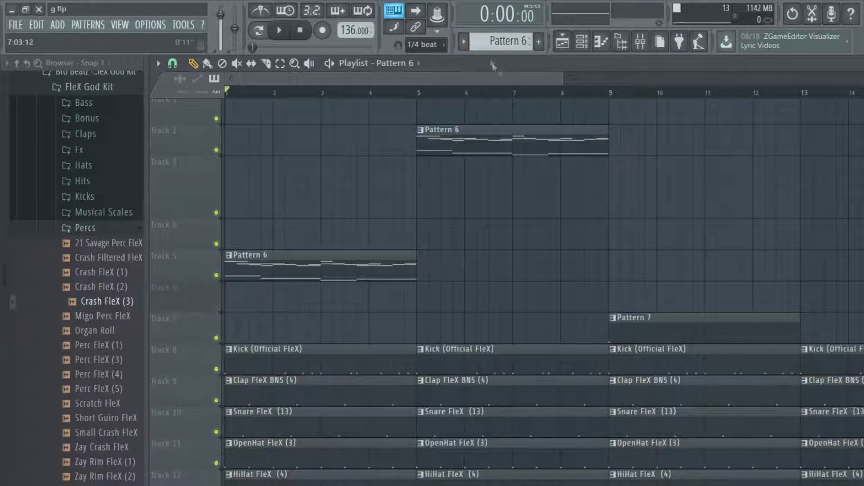
click(463, 42)
click(585, 197)
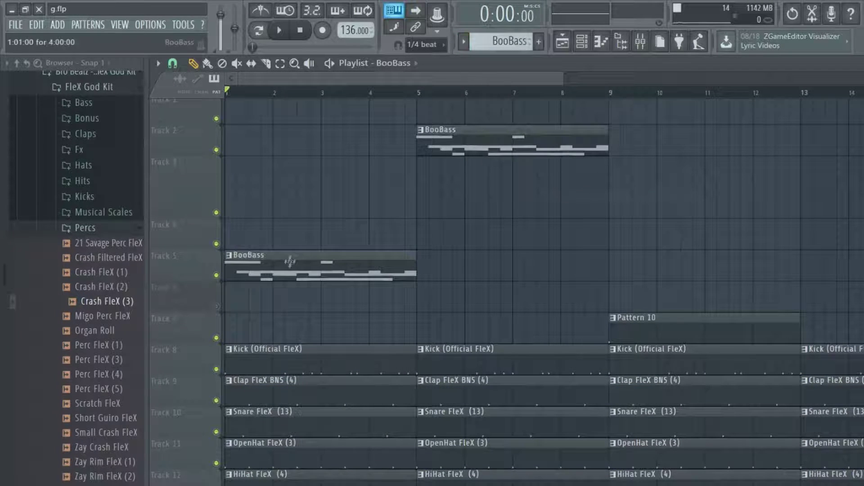
Step: Unmute Track 6 and place BooBass clips on it at bars 9 and 13
click(302, 293)
drag(221, 311, 685, 300)
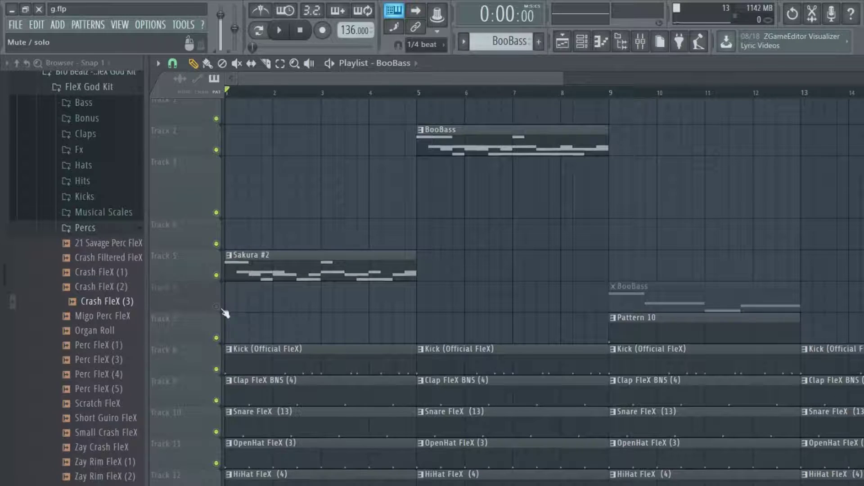
click(806, 297)
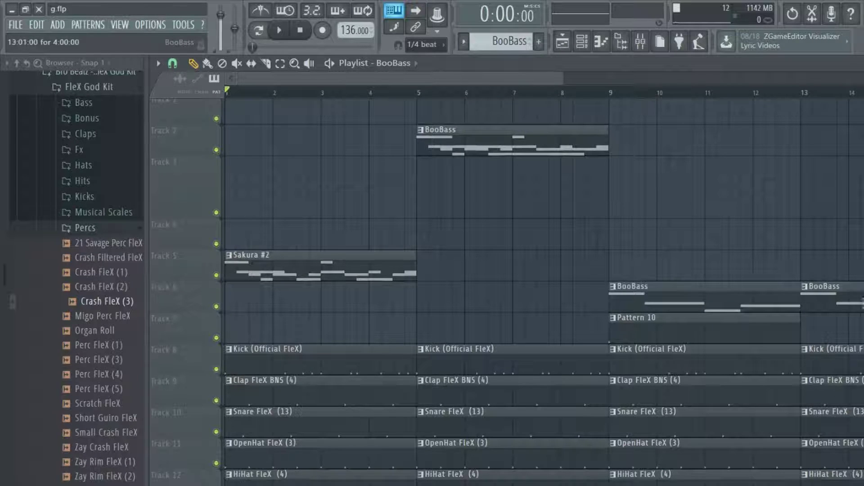
Step: Place Sakura #2 clips on Track 4 at bars 9 and 13
click(339, 263)
click(615, 225)
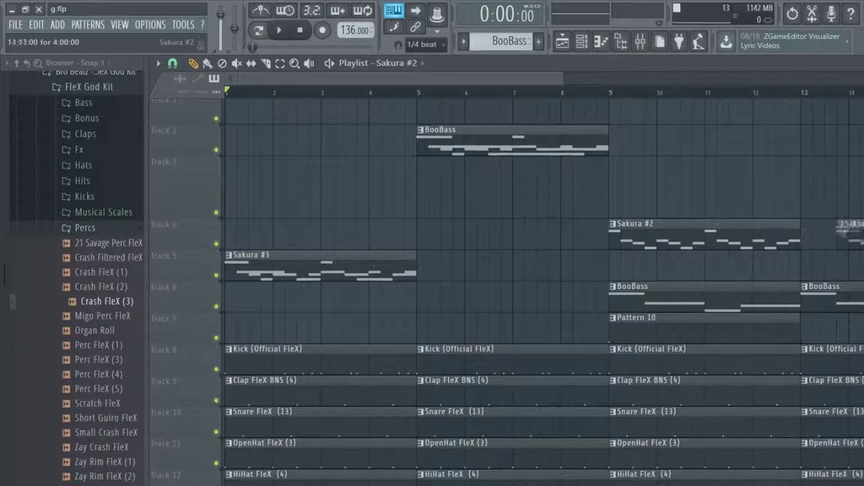
click(841, 227)
Step: Place Sakura #3 clips on Track 3 at bars 9 and 13
drag(531, 149, 546, 180)
click(581, 135)
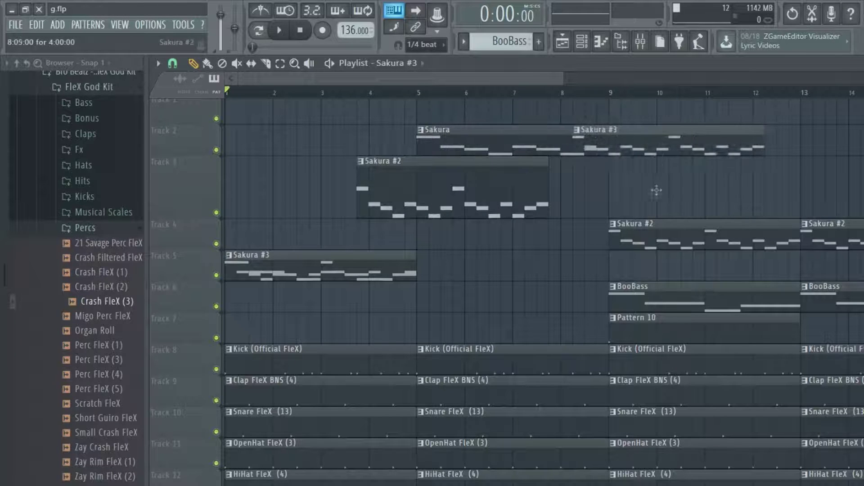
drag(656, 190, 691, 227)
click(803, 196)
Step: Line up Sakura clips on Track 5 at bars 1 and 5, and delete the stray Sakura #2 and Sakura #3 clips on Tracks 2 and 3
drag(548, 142, 510, 270)
drag(360, 266, 336, 117)
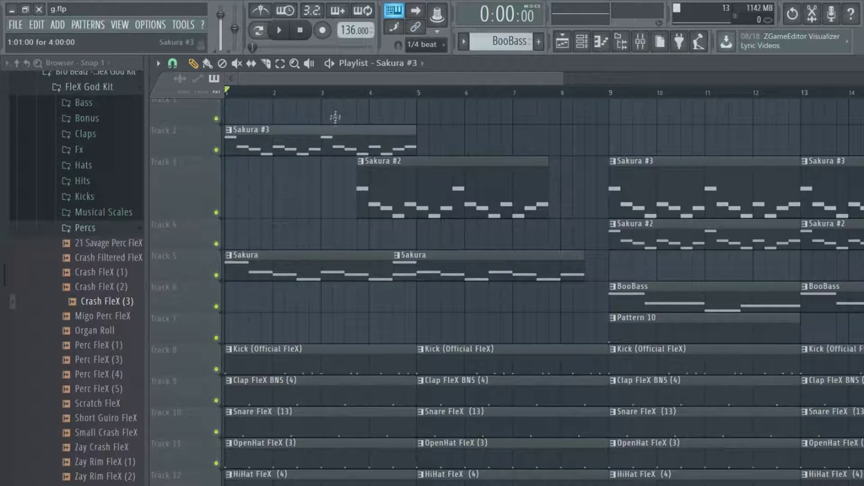
drag(421, 253, 464, 259)
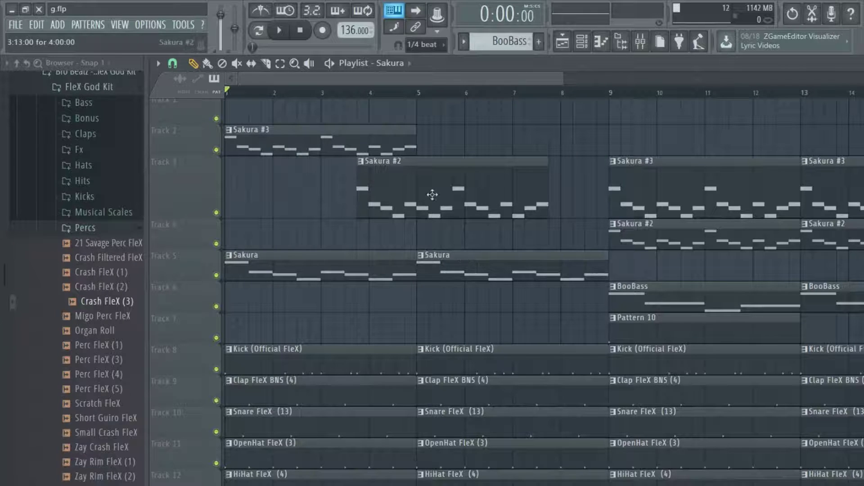
right_click(405, 199)
right_click(319, 139)
Step: Copy the two Sakura clips along Track 5 to bars 9 and 13
drag(305, 220, 569, 308)
drag(358, 270, 742, 275)
click(729, 342)
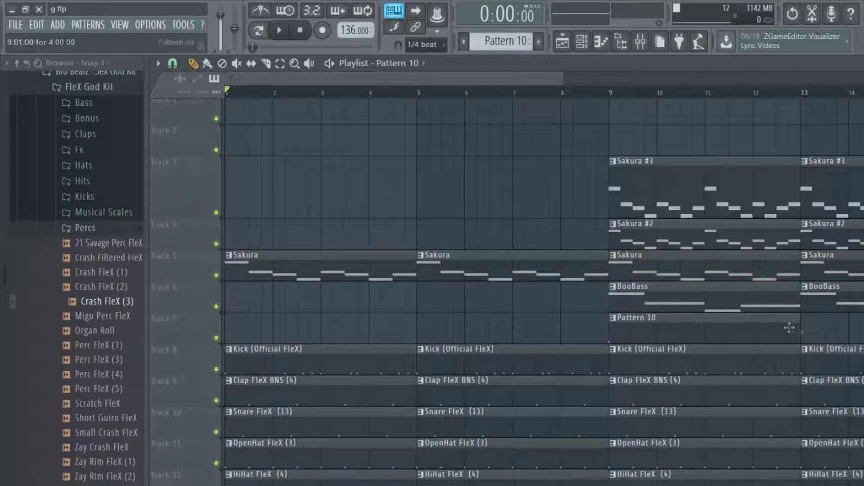
Step: Thin out the intro by deleting the Kick and Clap clips at bar 1 and the Snare and OpenHat clips at bars 1 and 5
drag(563, 78, 848, 78)
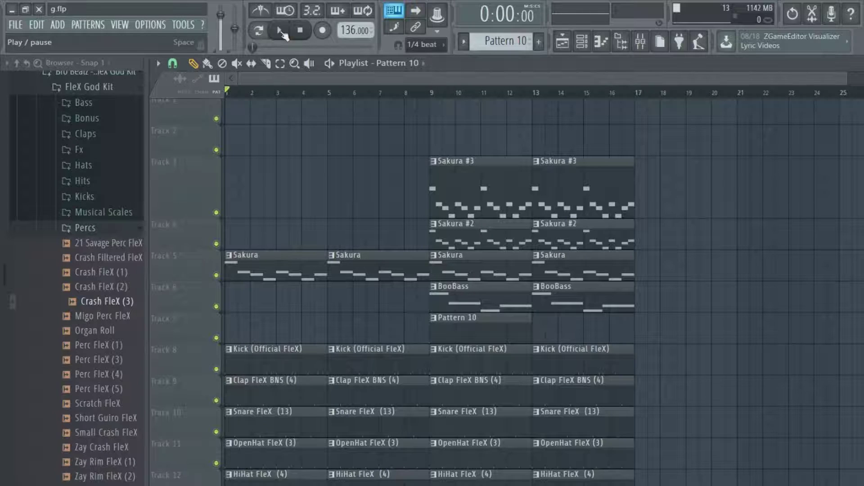
right_click(256, 361)
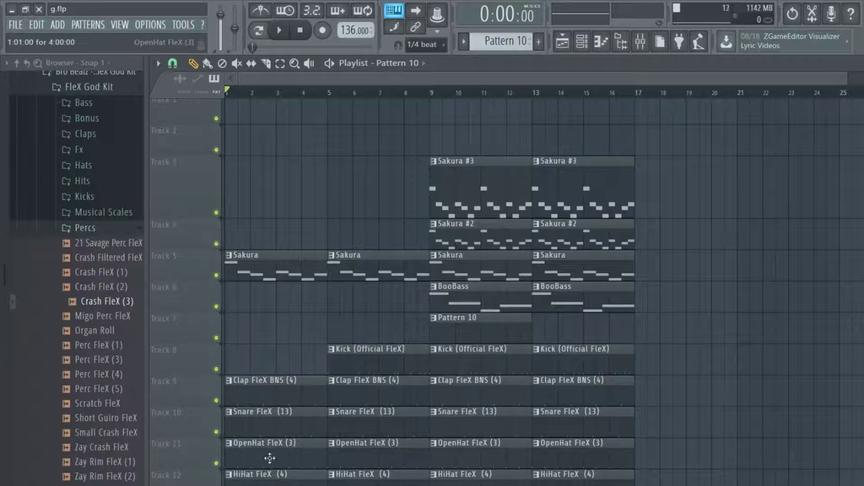
right_click(270, 458)
right_click(272, 421)
right_click(272, 389)
right_click(360, 421)
right_click(366, 458)
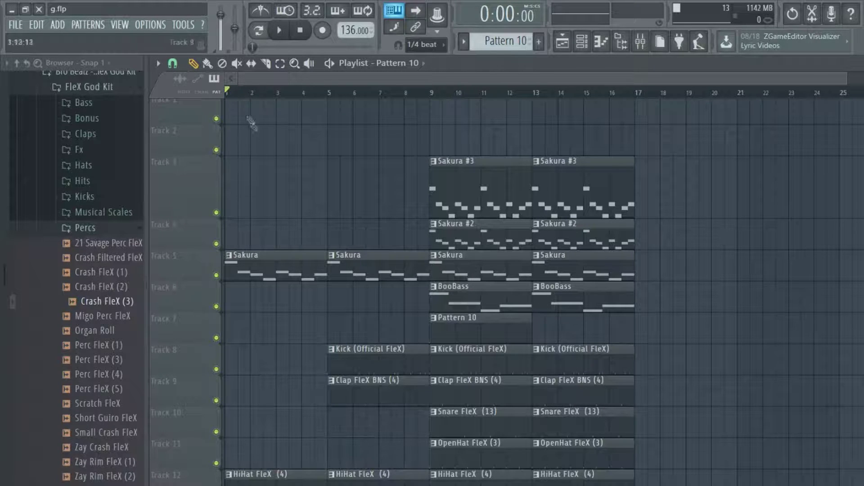
Step: Play the arrangement and raise the volume of melody mixer track 11 to about 110%
click(279, 30)
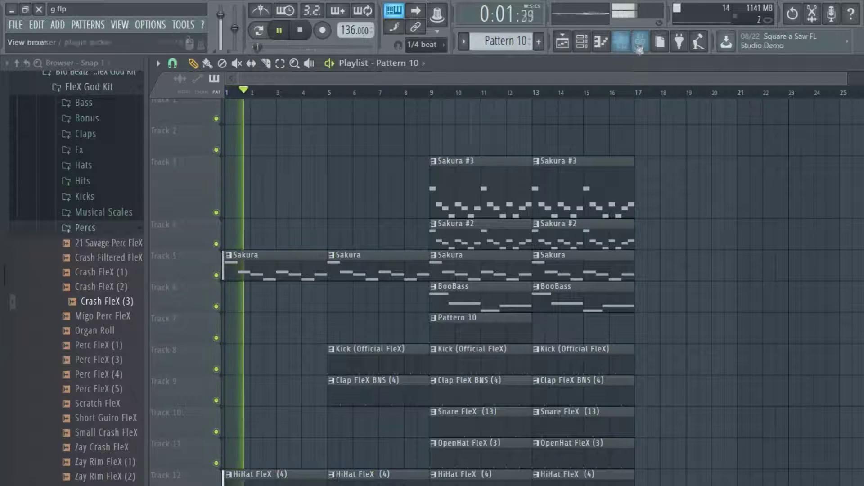
click(639, 45)
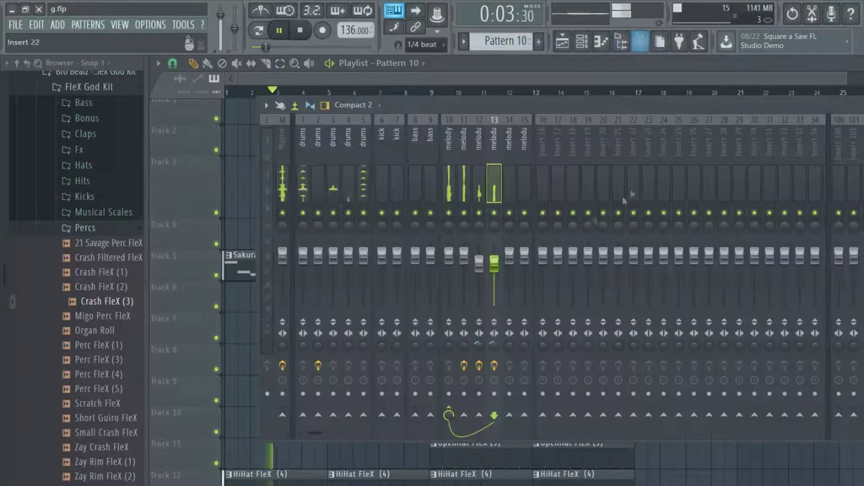
drag(465, 263, 466, 256)
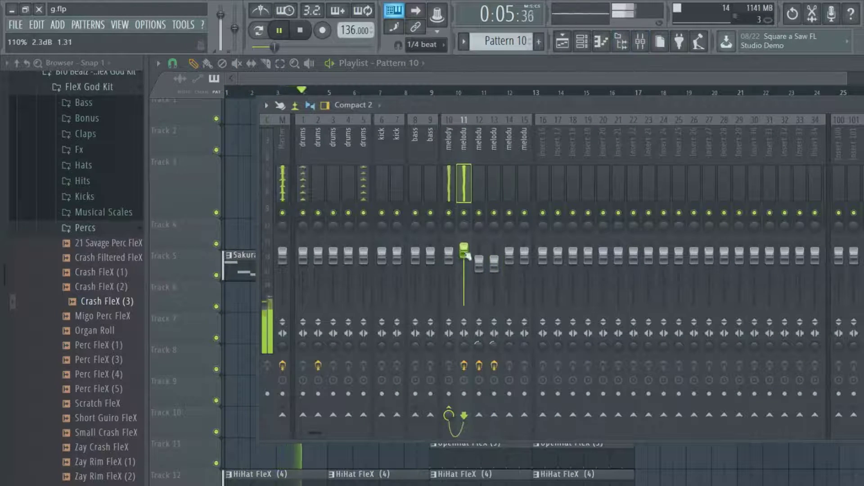
click(413, 77)
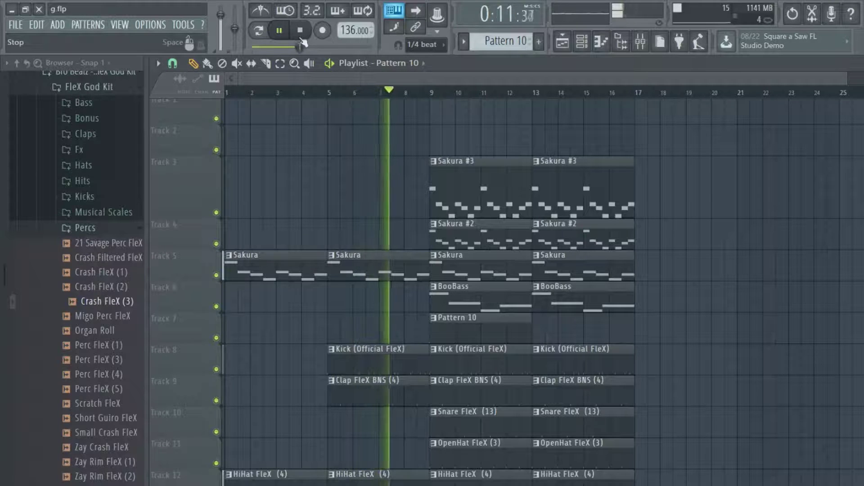
Step: Restore the Snare FleX (13) clip at bar 5 on Track 10 and stop playback
drag(328, 428, 358, 428)
key(space)
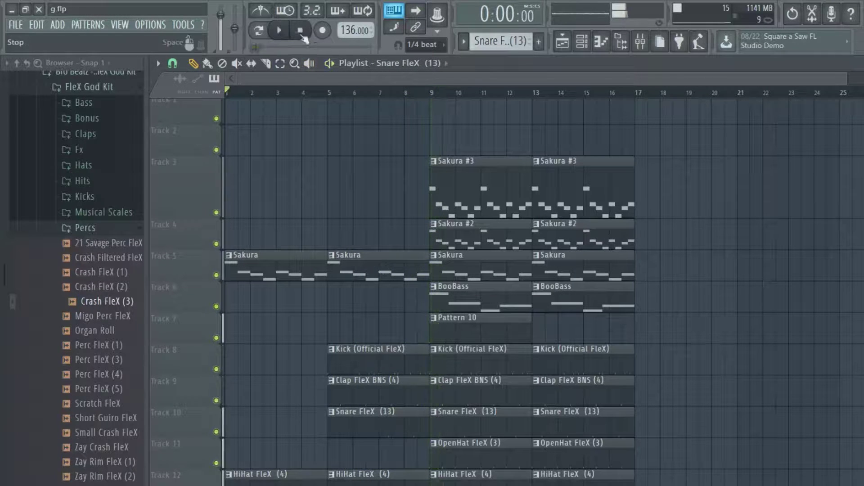
Step: Raise the volume faders of melody mixer tracks 12 and 13 slightly
click(581, 41)
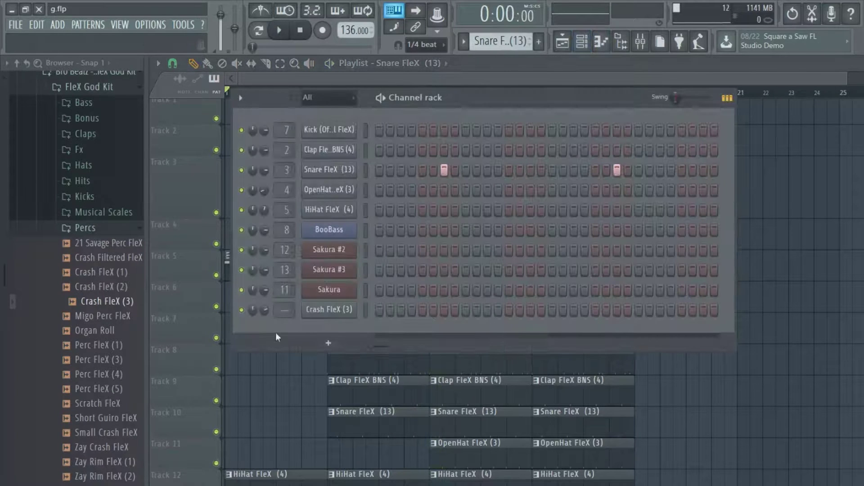
click(647, 43)
click(479, 263)
click(494, 264)
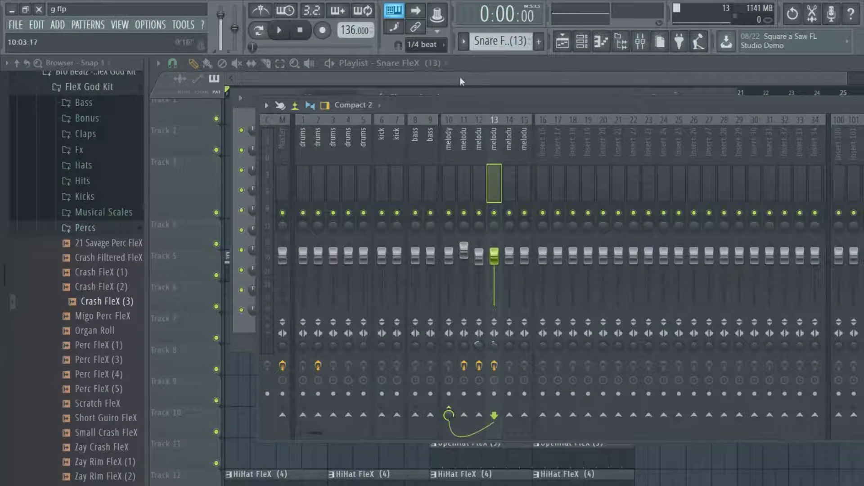
Step: Load FabFilter Pro-Q 2 into the first effect slot of bass mixer track 9 and return to the playlist
click(418, 177)
click(430, 177)
click(419, 182)
click(430, 182)
click(859, 169)
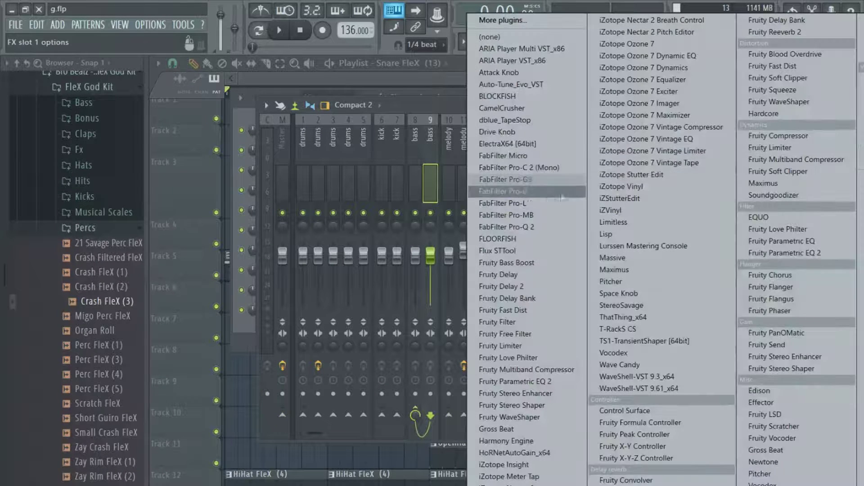
click(495, 227)
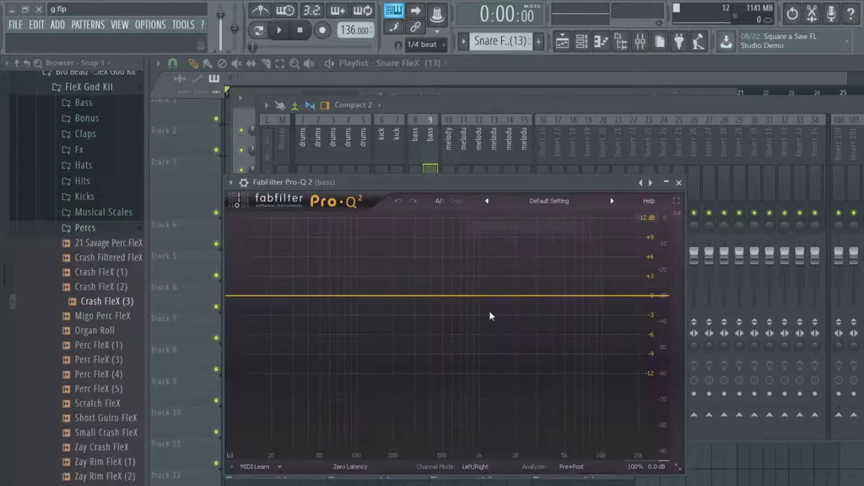
click(539, 93)
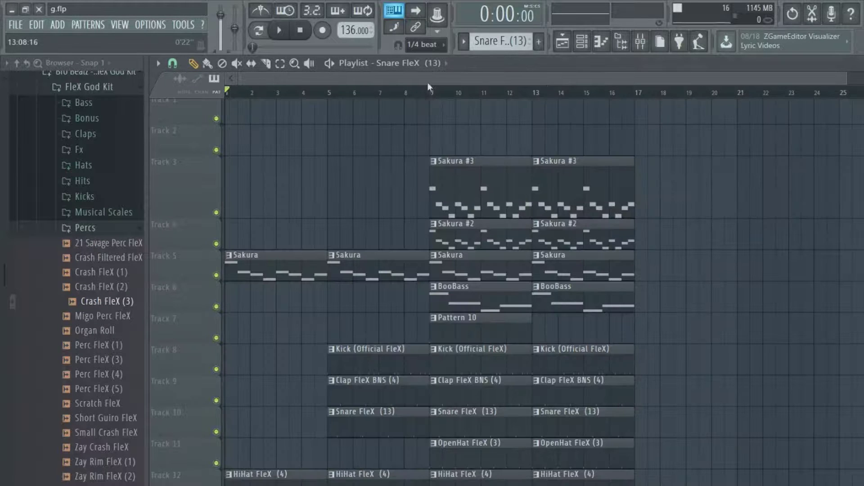
Step: Play the arrangement and reopen FabFilter Pro-Q 2 on bass mixer track 9
key(space)
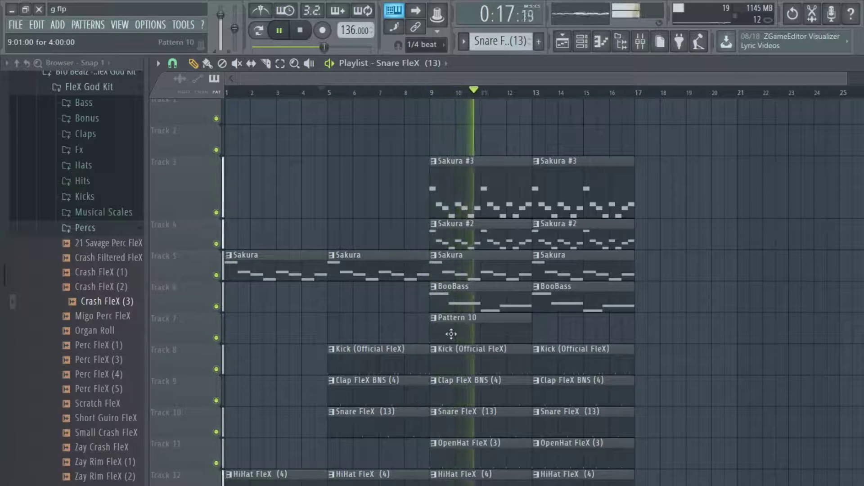
click(640, 42)
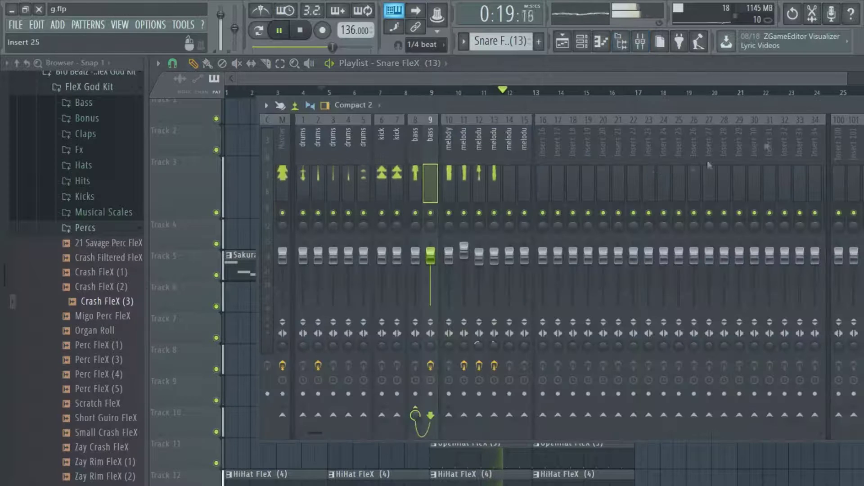
click(861, 148)
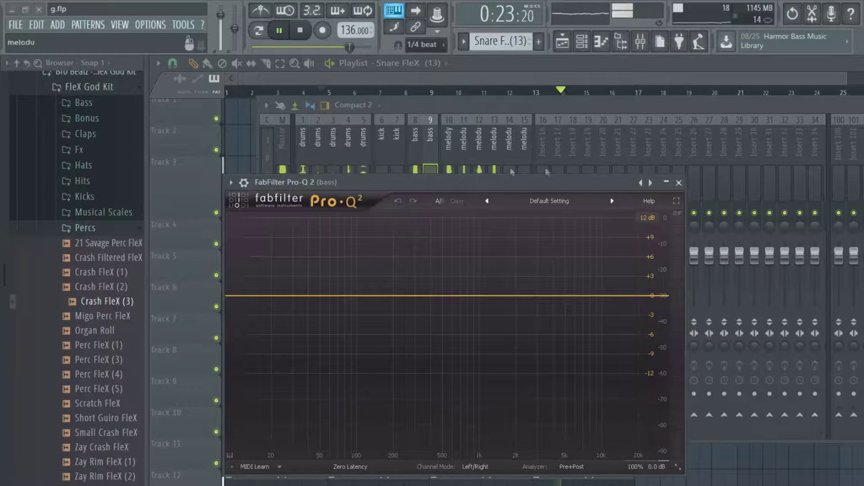
drag(832, 104, 786, 103)
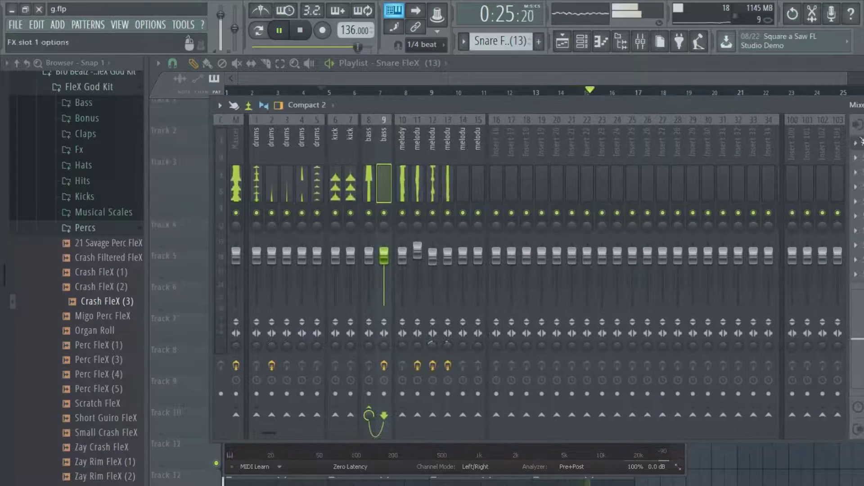
Step: Shape the bass EQ with a high-shelf cut on the highs and a bell boost of about 9.8 dB near 68 Hz
double_click(601, 296)
drag(601, 296, 563, 332)
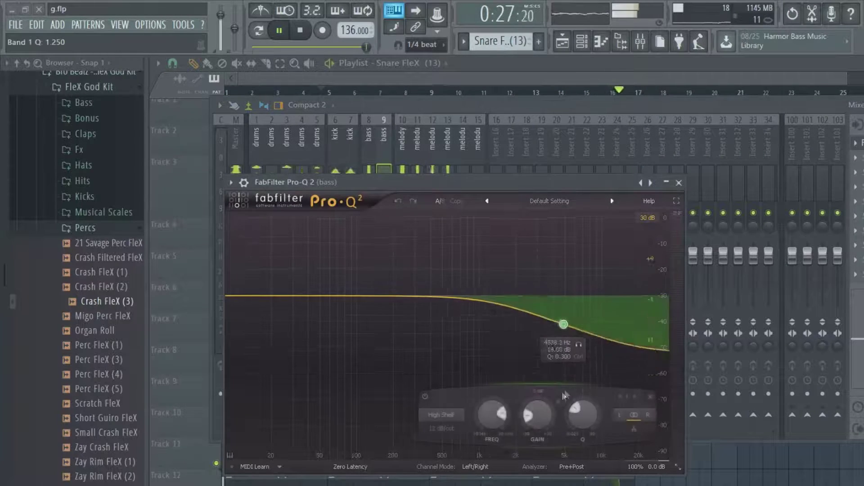
drag(538, 414, 546, 449)
double_click(367, 295)
drag(366, 294, 336, 272)
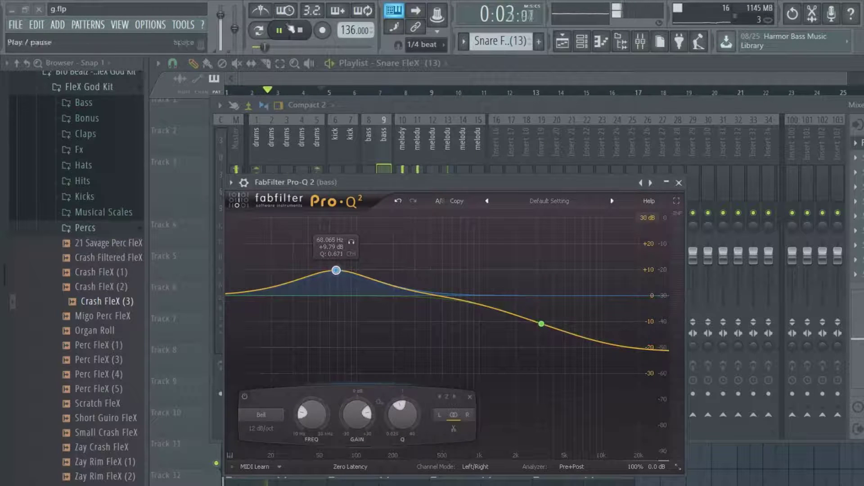
Step: Lower the bass EQ's bell boost to about 6.3 dB near 67 Hz and return to the playlist
drag(339, 273, 337, 280)
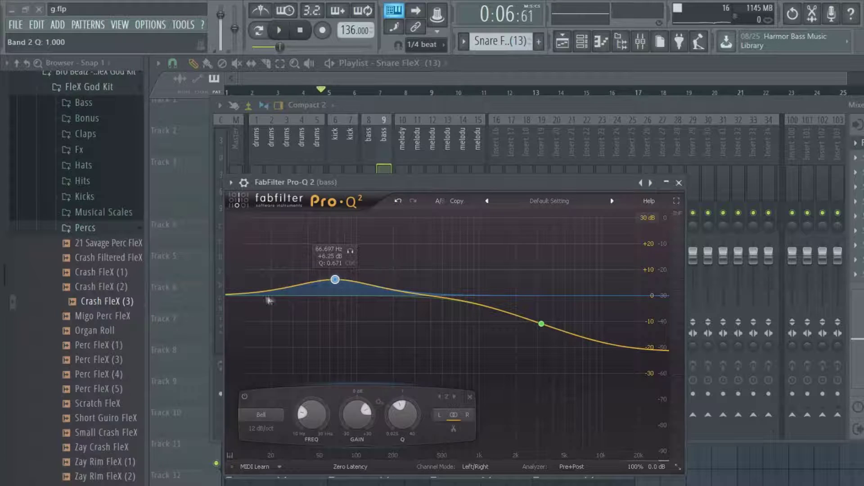
click(323, 297)
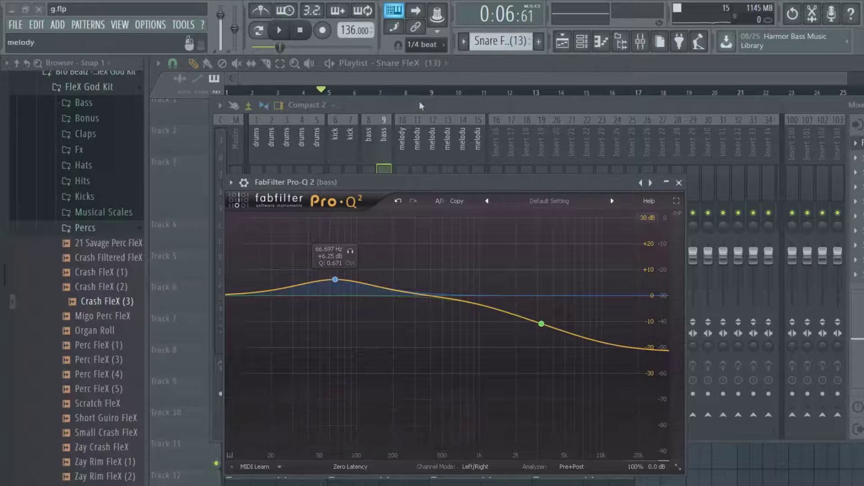
click(439, 78)
Step: Select bars 9 to 12 in the playlist as the loop region and play it with the mixer in view
click(431, 92)
drag(434, 95, 536, 105)
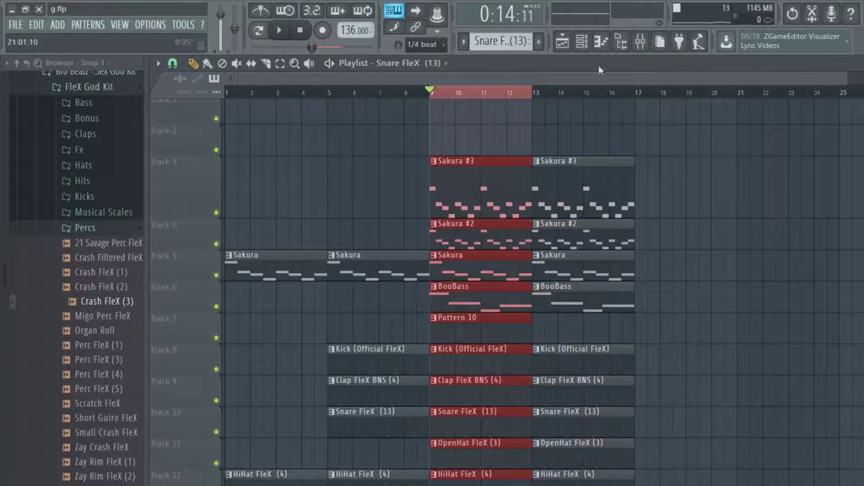
click(640, 42)
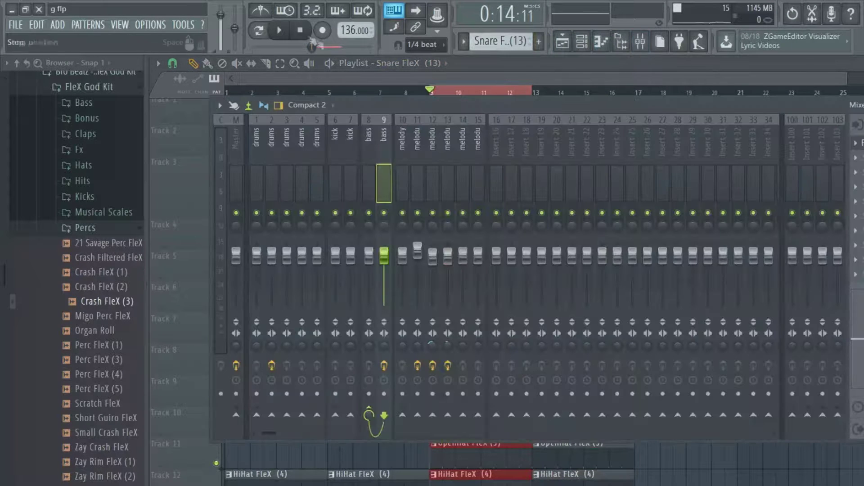
click(283, 35)
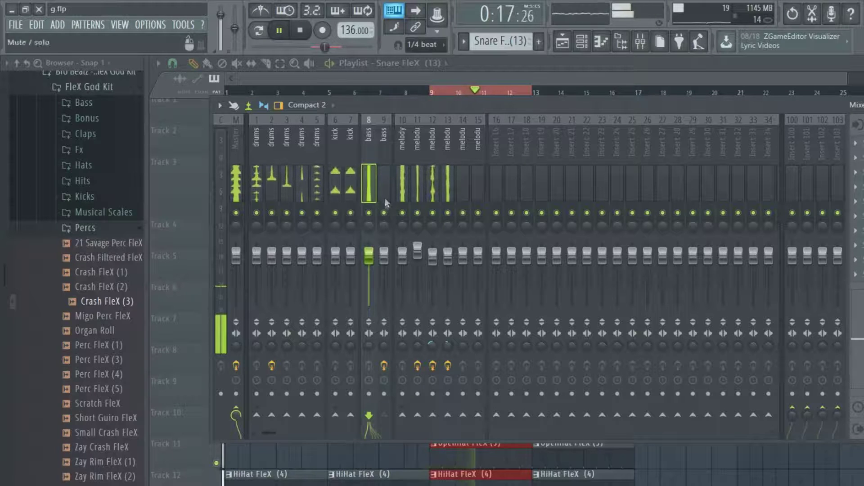
Step: Put a copy of bass track 9's FabFilter Pro-Q 2 with the same curve on bass mixer track 8
click(854, 145)
drag(823, 201, 368, 189)
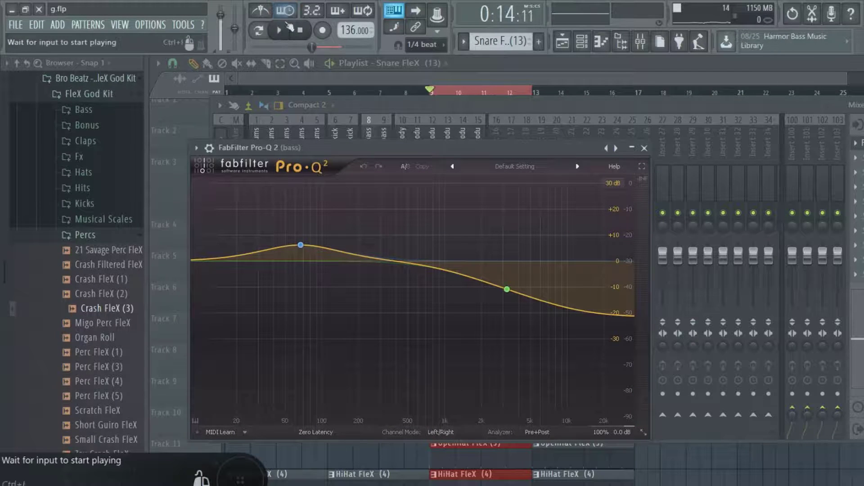
Step: Play the loop and reshape track 8's bass EQ with a deeper high cut, a stronger bell boost and a low shelf of about 4 dB near 21 Hz
click(279, 30)
mouse_move(300, 245)
mouse_down()
mouse_move(272, 218)
mouse_move(289, 242)
mouse_up()
drag(500, 291, 435, 318)
click(238, 255)
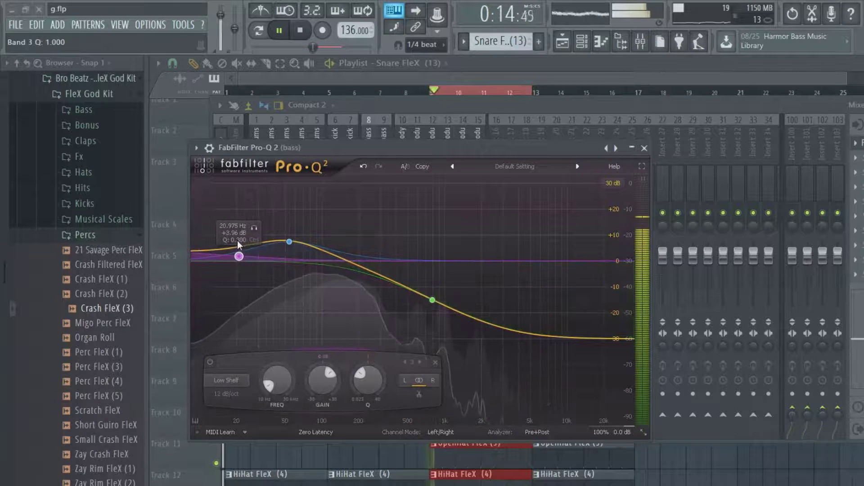
click(645, 149)
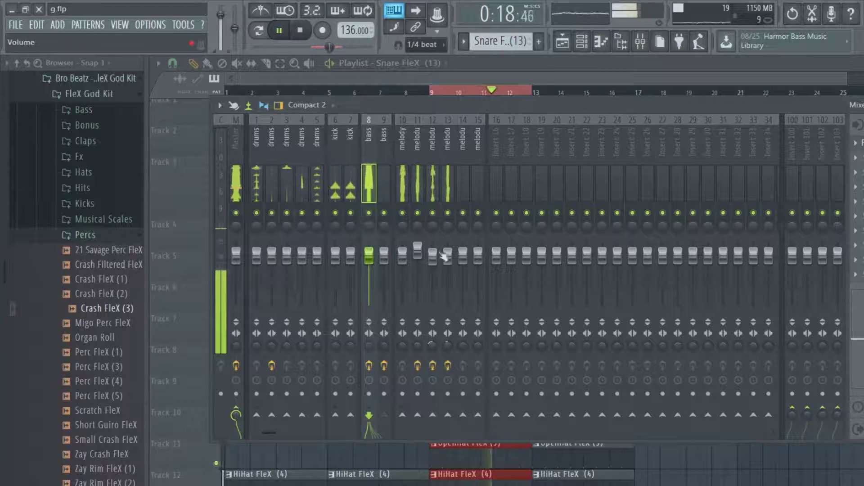
Step: Stop playback, create a new empty pattern and clone the Sakura channel in the channel rack
key(space)
click(540, 42)
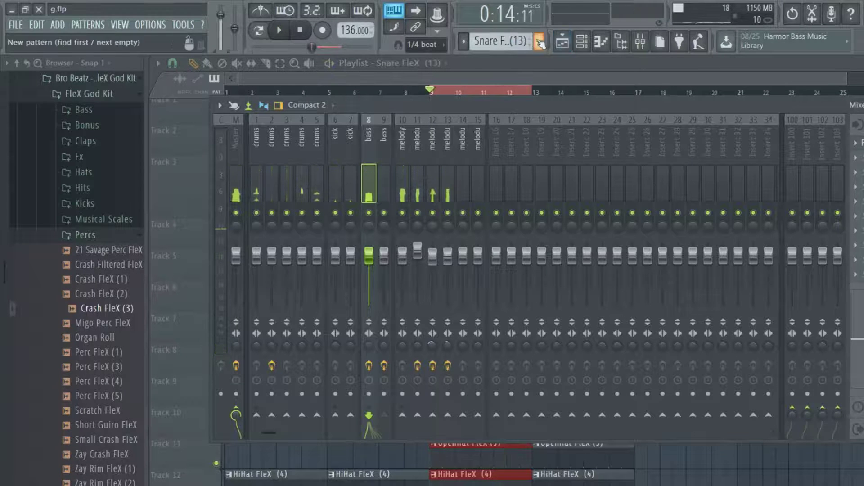
key(F6)
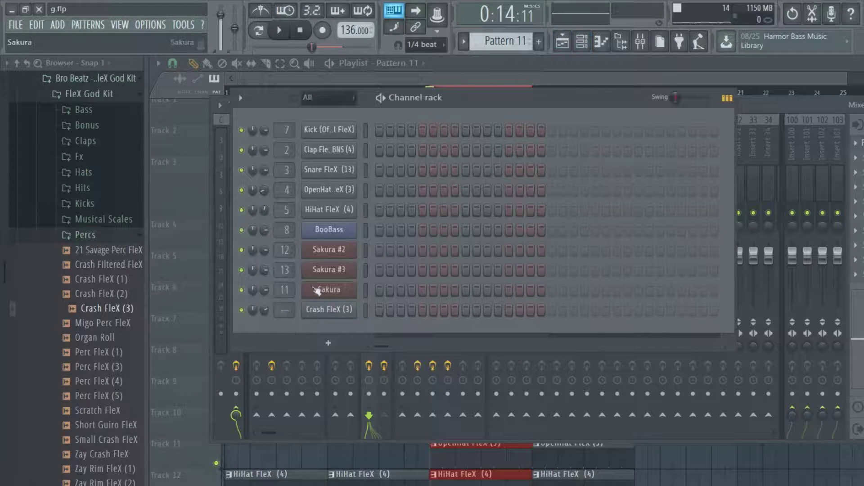
right_click(338, 283)
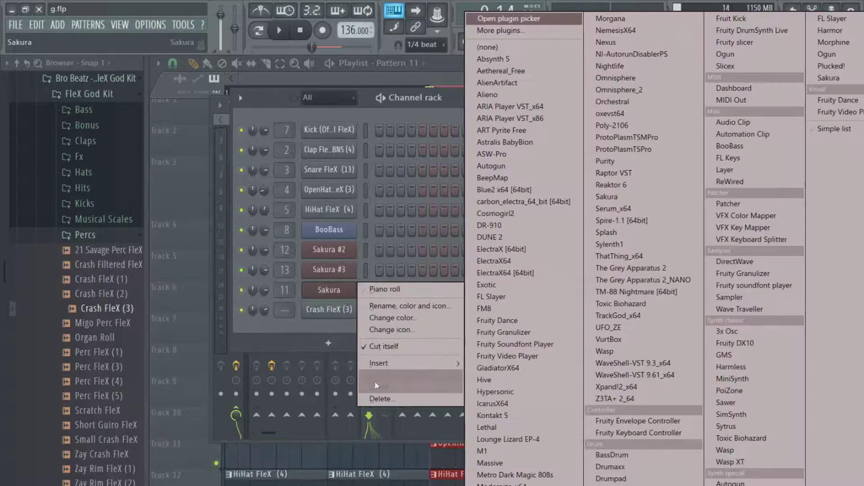
click(376, 385)
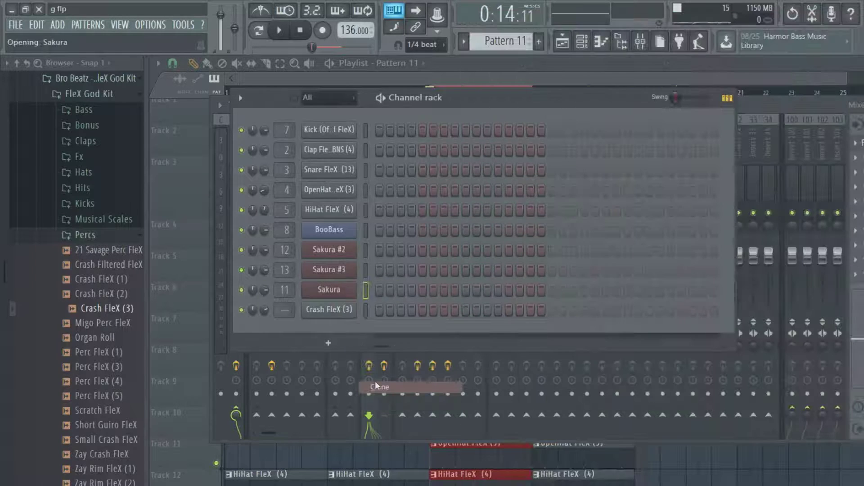
Step: Load the Atmosphere preset ATM CreepShow FG on the cloned Sakura channel and close its window
click(568, 196)
click(616, 244)
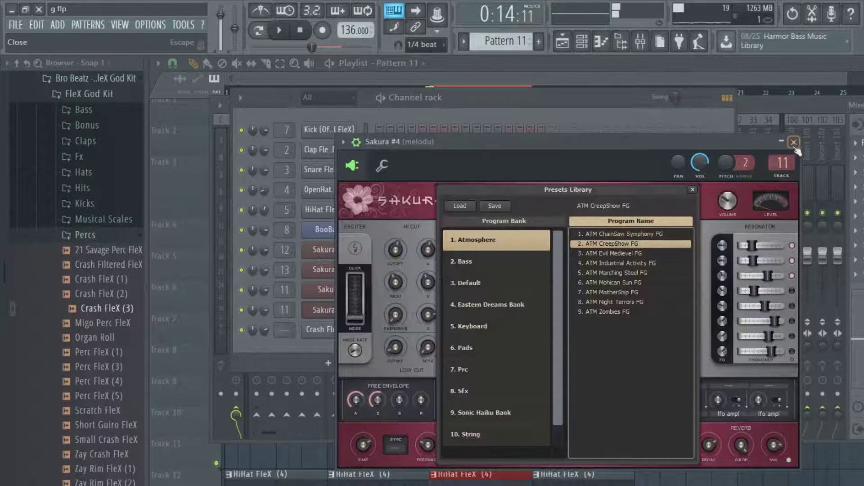
click(793, 143)
Step: Draw long G4, D#4, C4 and D4 notes across four bars in Sakura #4's piano roll, extending D#4 and D4 to close the gaps
right_click(333, 306)
click(382, 309)
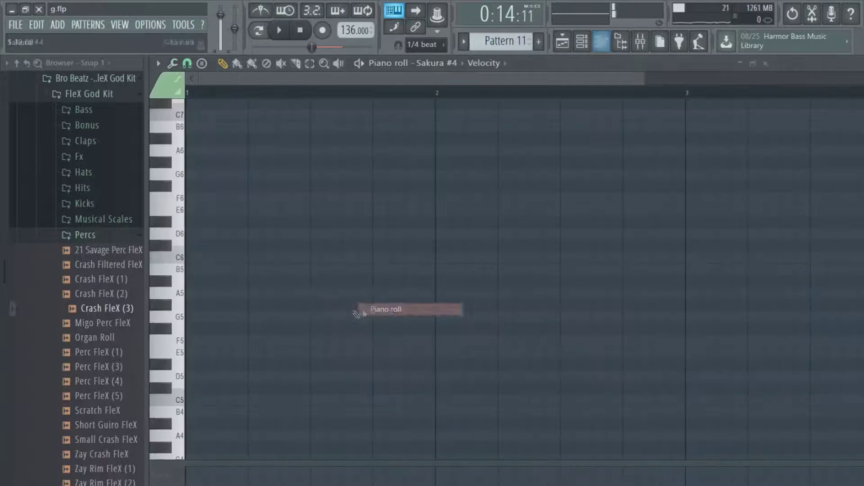
scroll(231, 400, down, 4)
drag(208, 317, 159, 318)
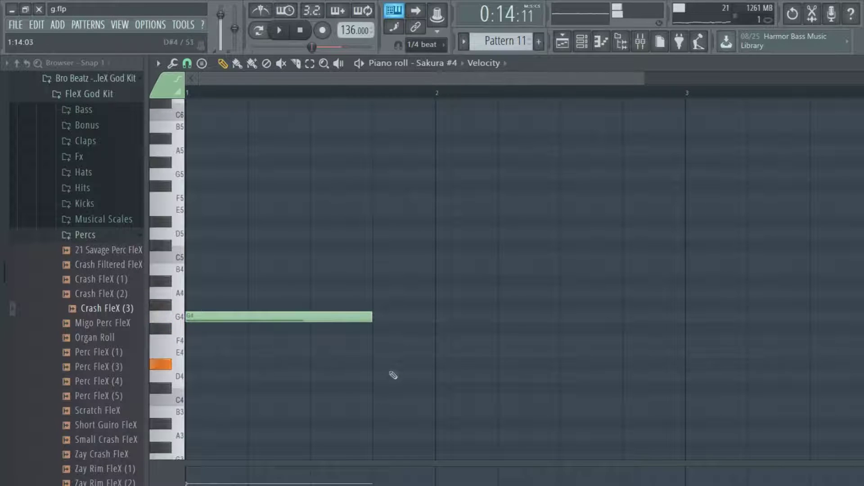
click(379, 373)
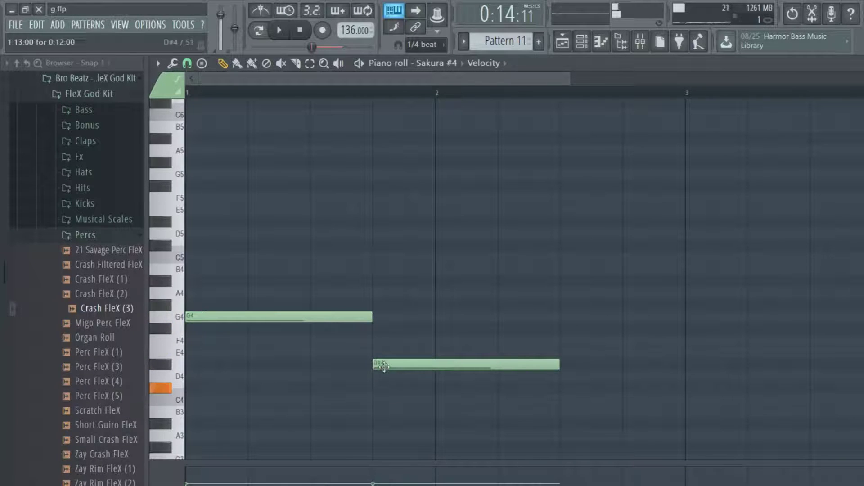
click(691, 401)
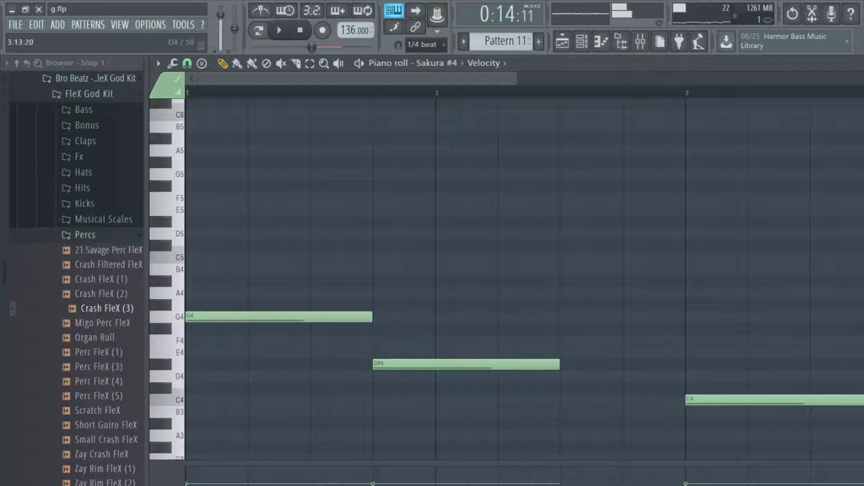
scroll(483, 83, down, 3)
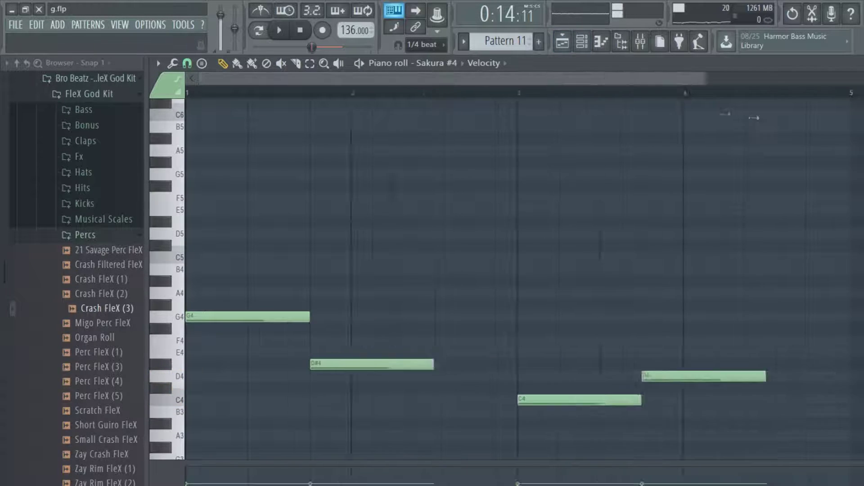
drag(382, 369, 431, 369)
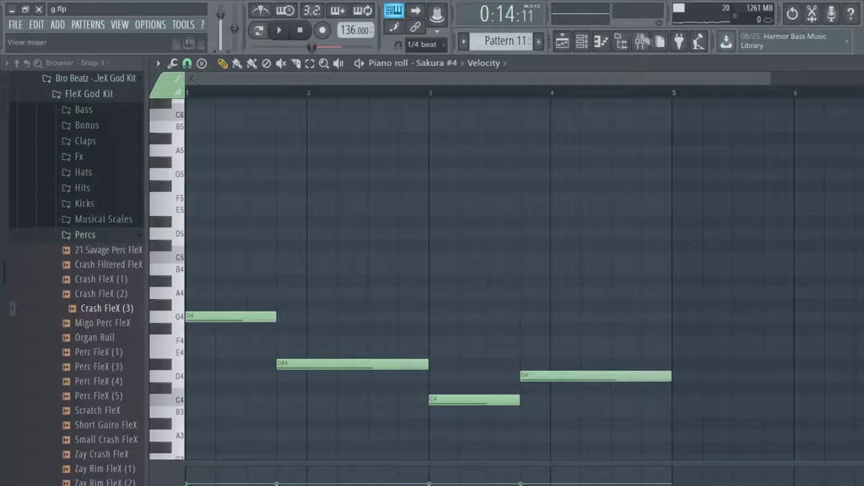
Step: Route the Sakura #4 channel to melody mixer track 14
click(640, 41)
click(582, 41)
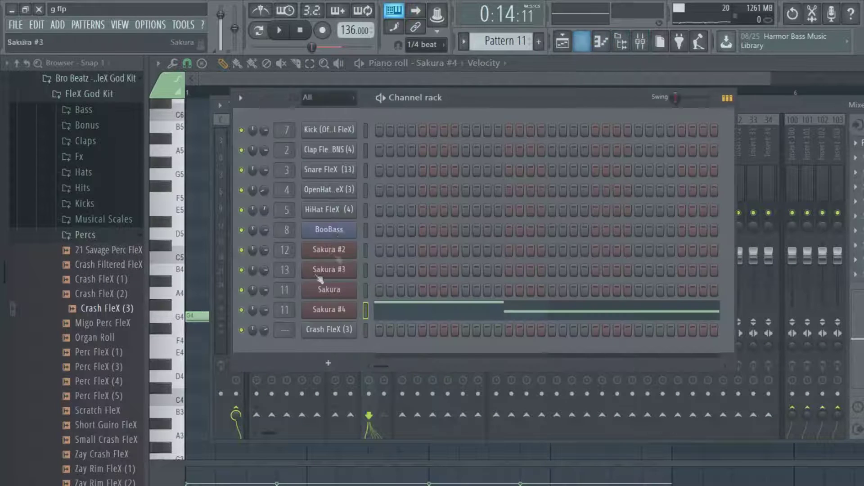
scroll(284, 311, up, 1)
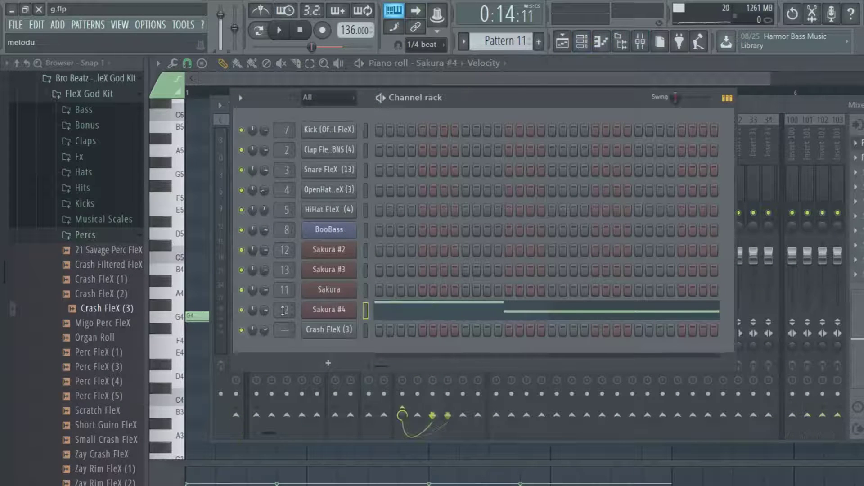
Step: Load Fruity Parametric EQ 2 on mixer track 14 with a high-pass and low-pass preset, and move both cutoffs inward
click(855, 143)
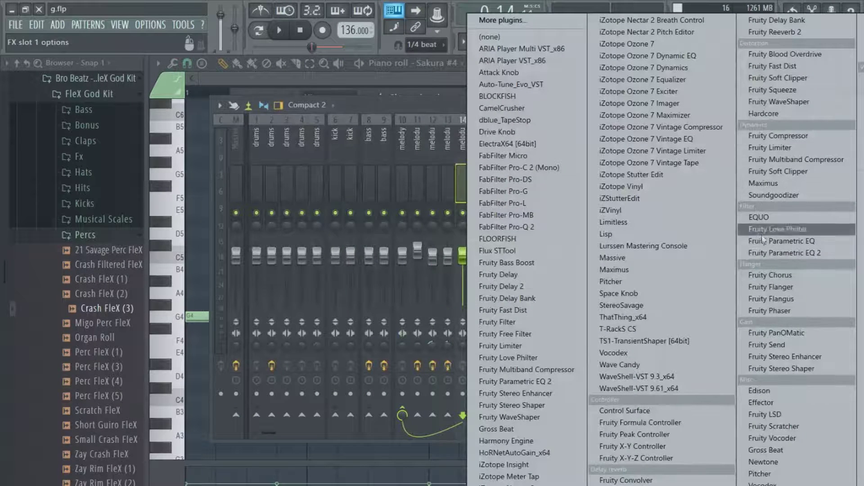
click(767, 262)
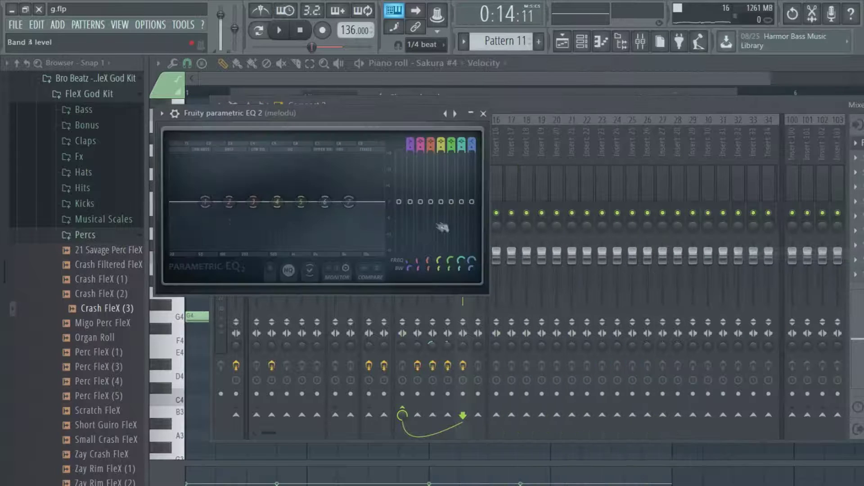
click(455, 113)
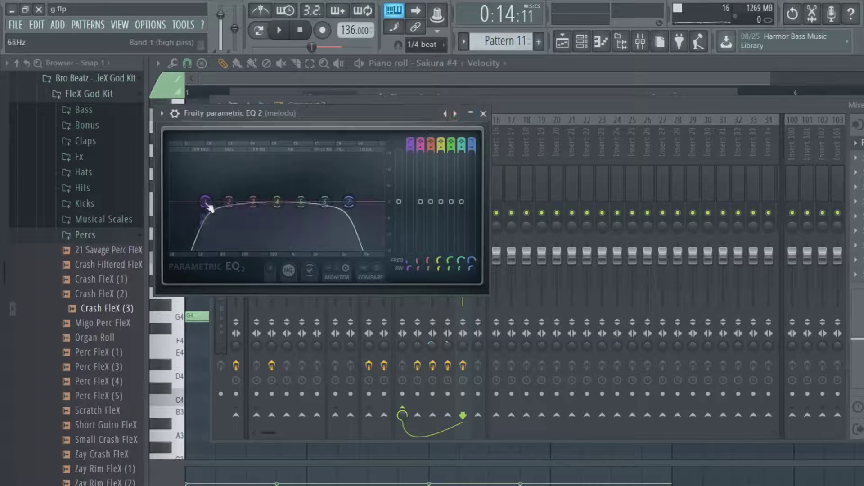
drag(207, 206, 249, 206)
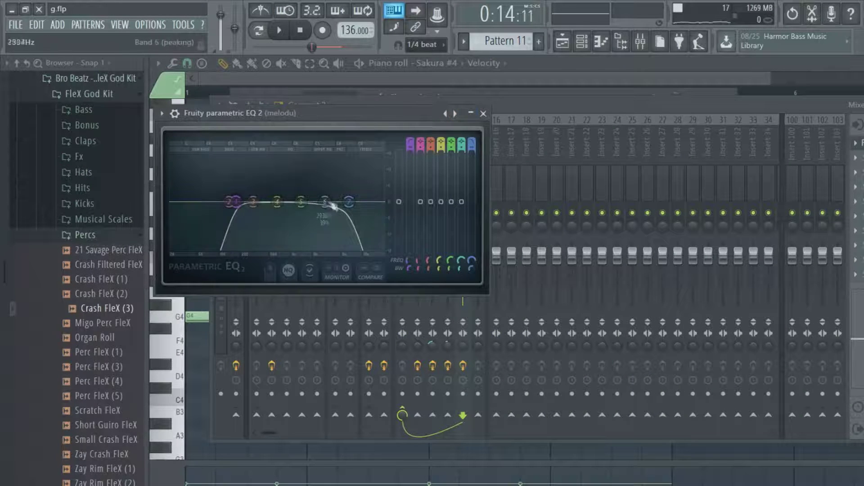
drag(346, 206, 335, 202)
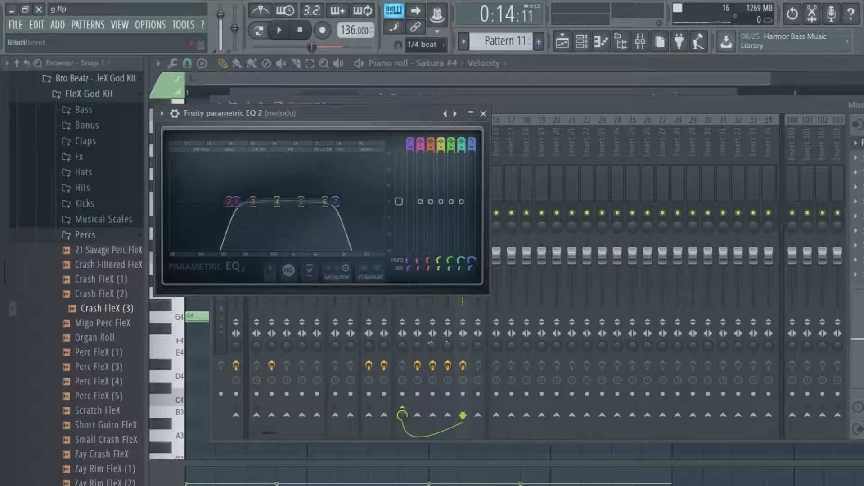
Step: Insert a new playlist track at Track 4 and place Pattern 11 on it at bars 1 and 5
click(562, 41)
drag(338, 322, 317, 323)
right_click(178, 234)
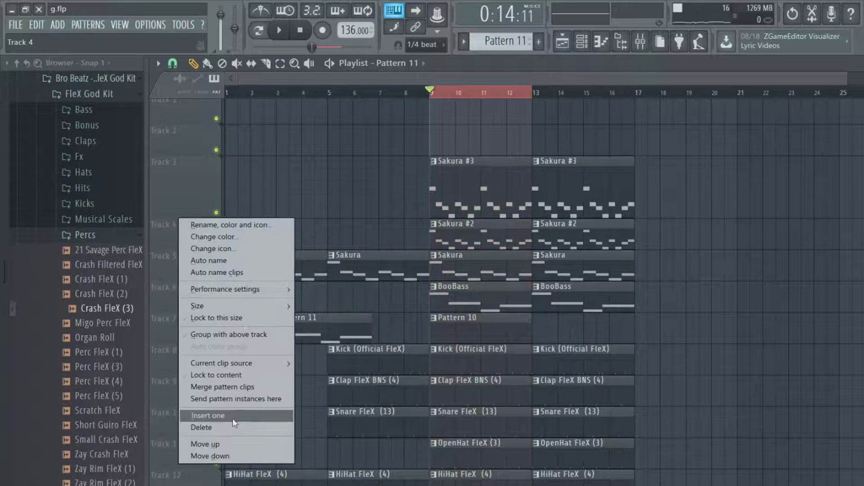
click(233, 416)
drag(299, 360, 203, 232)
click(365, 232)
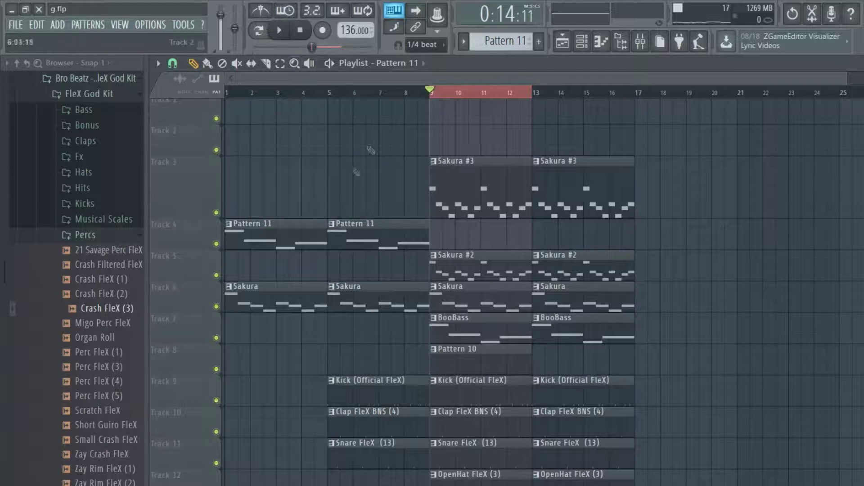
Step: Add two more Pattern 11 clips and two more BooBass clips on their playlist tracks at bars 17 and 21
ctrl+click(388, 224)
drag(388, 224, 798, 224)
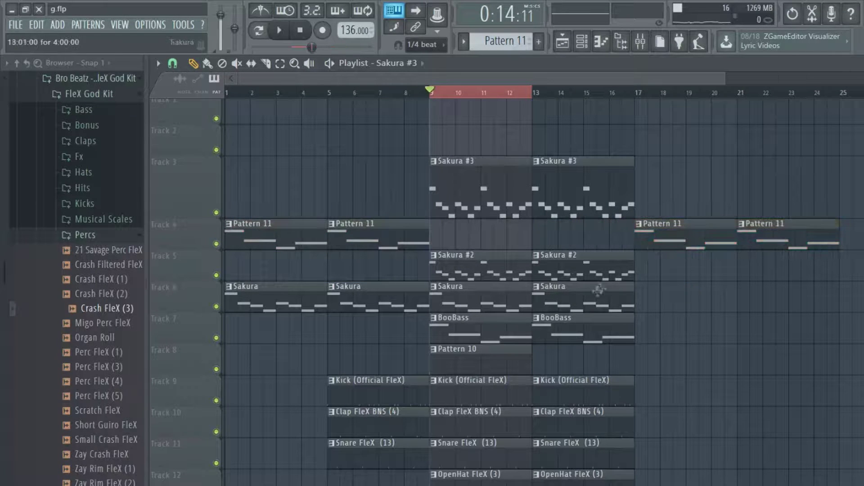
drag(575, 341, 679, 339)
drag(747, 341, 778, 341)
Step: Play the arrangement from the start and lower the volume fader of melody mixer track 14
click(278, 93)
click(300, 30)
click(279, 30)
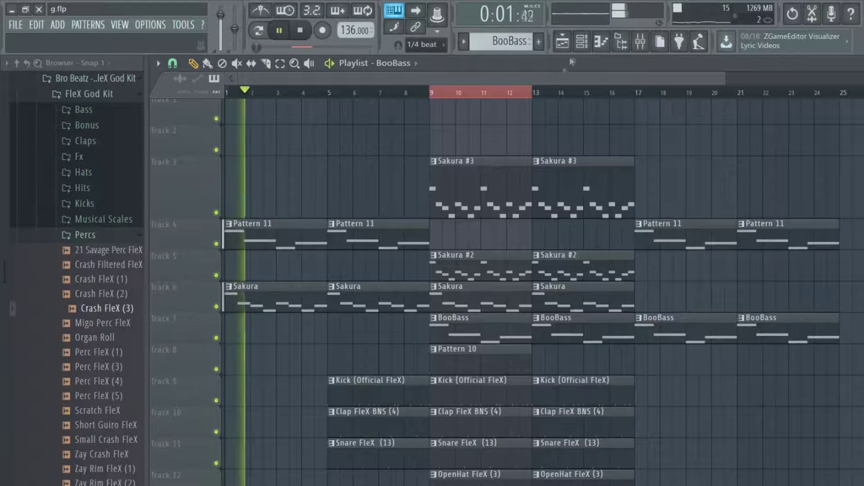
click(640, 41)
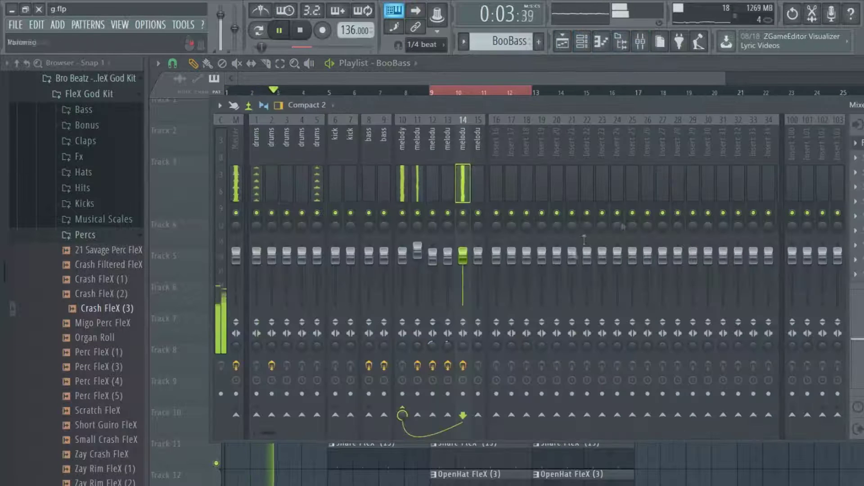
drag(463, 255, 463, 269)
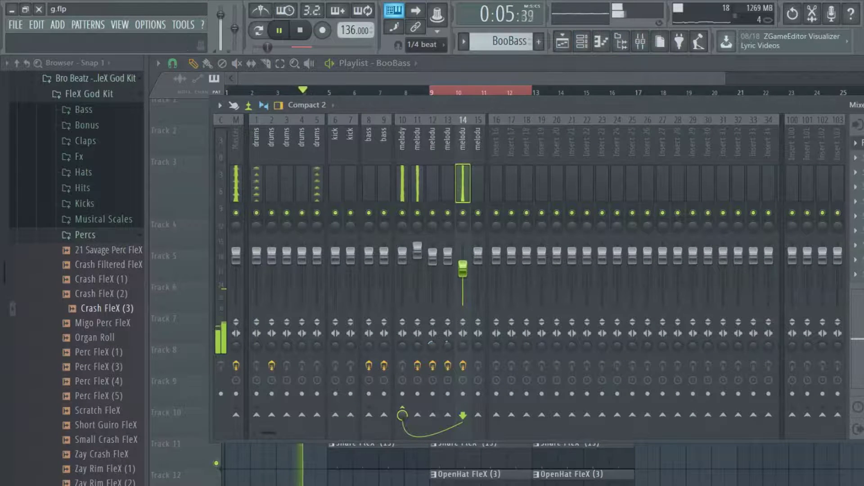
Step: Reshape track 14's Parametric EQ 2 with a higher high-pass cutoff and a slight band 5 mid boost
click(857, 144)
drag(302, 202, 265, 202)
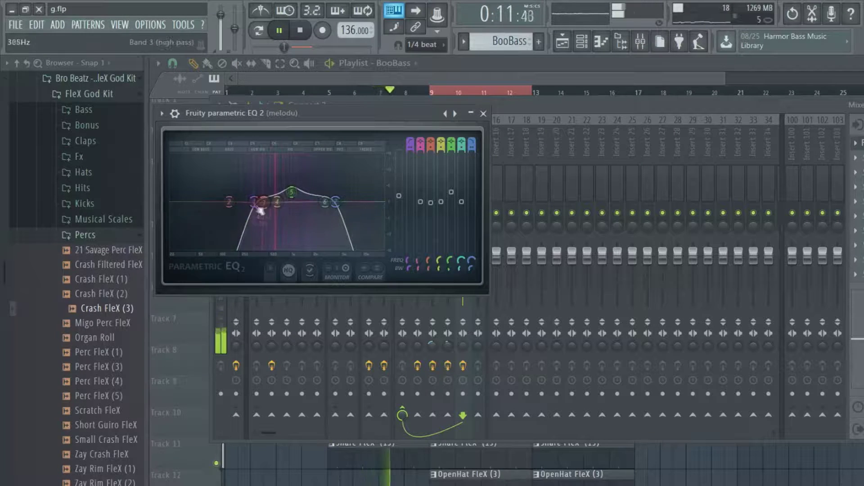
click(489, 119)
Step: Play the arrangement from bar 17 and watch the track levels in the mixer
click(444, 80)
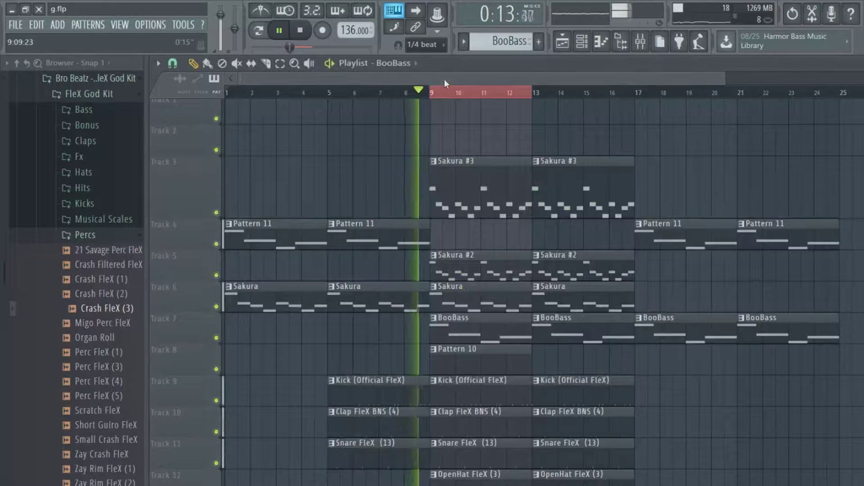
click(642, 93)
click(641, 41)
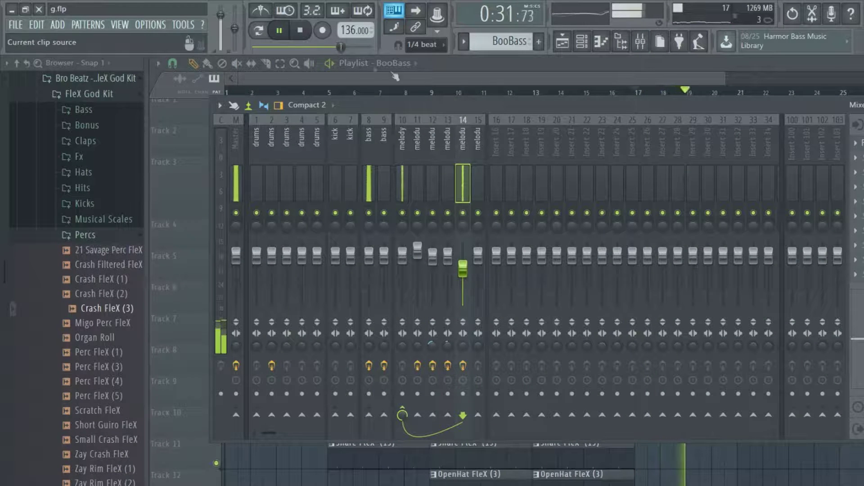
Step: Stop playback and clone the Sakura #4 channel
click(301, 30)
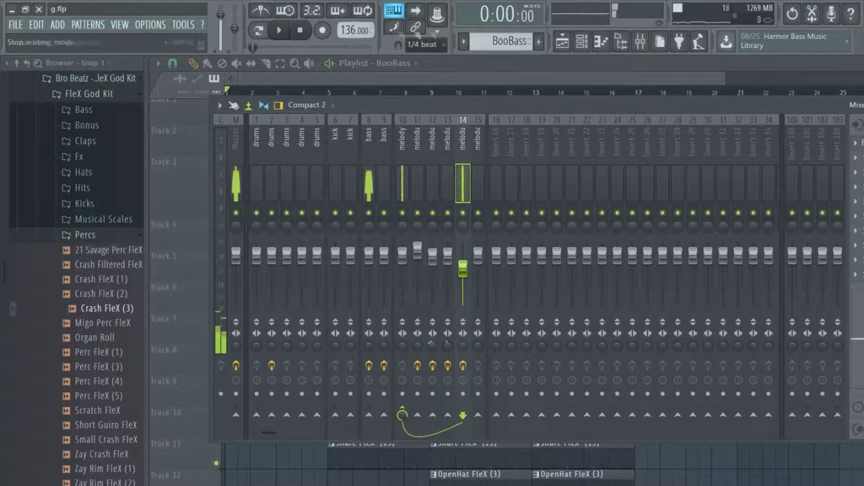
click(581, 41)
right_click(315, 315)
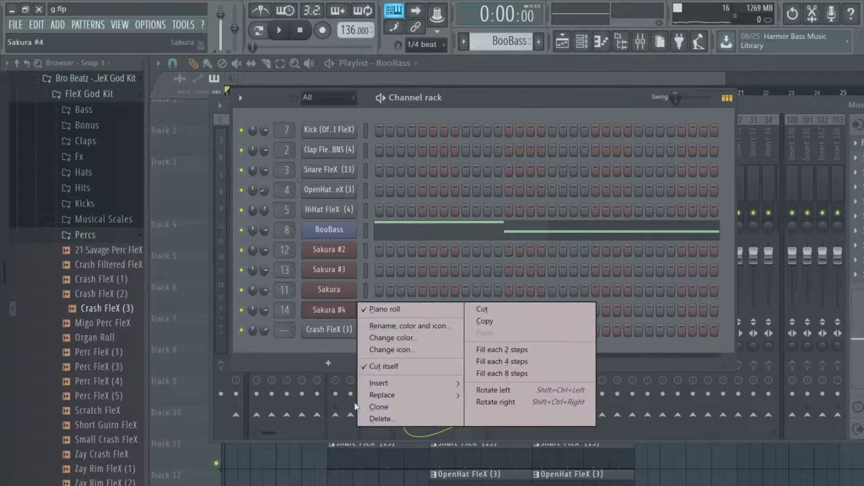
click(356, 406)
click(582, 42)
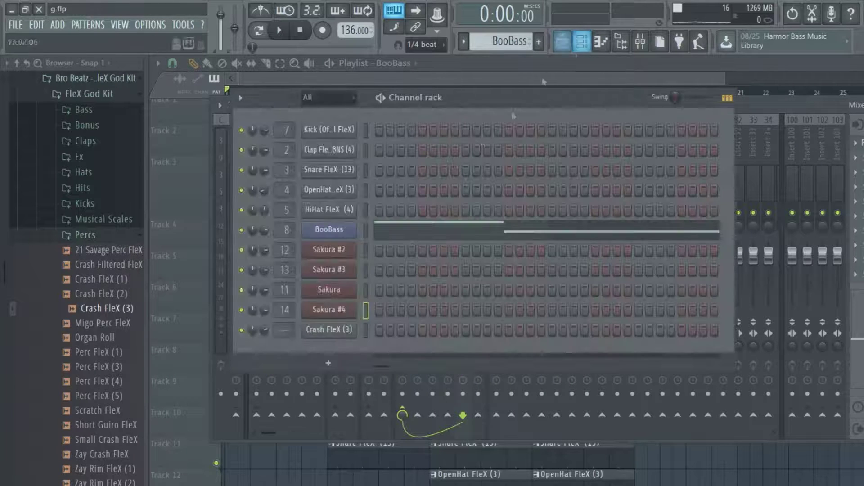
right_click(333, 310)
click(407, 407)
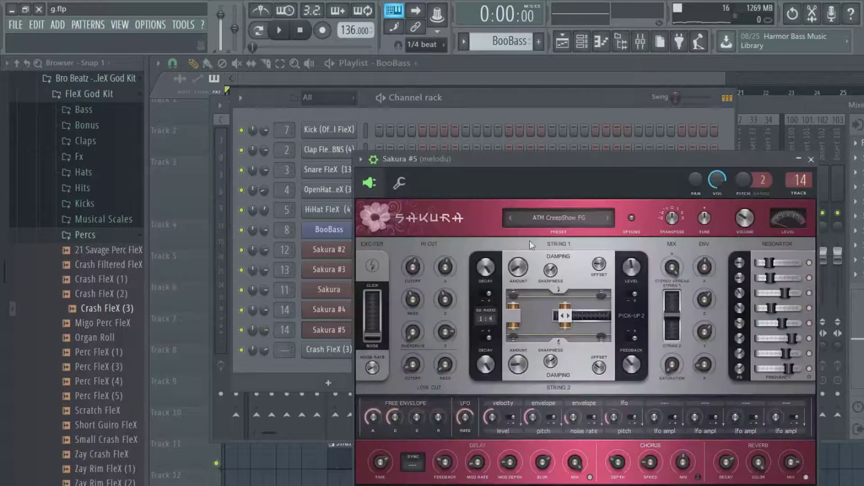
Step: Load the STR Deep Harp 2 FG preset from the String bank into the cloned Sakura #5 channel
click(562, 217)
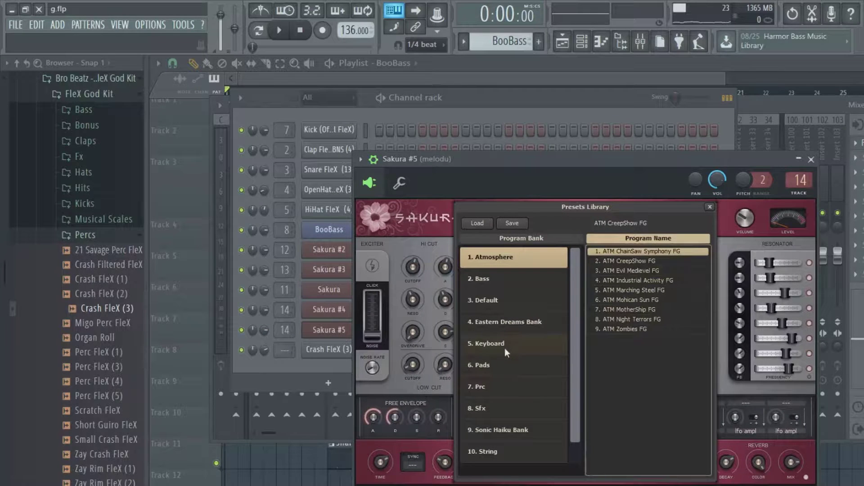
click(511, 446)
click(646, 291)
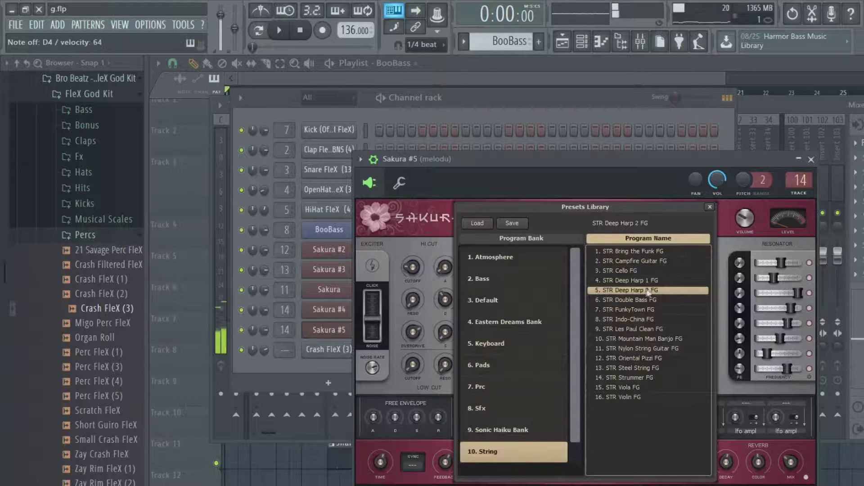
click(710, 206)
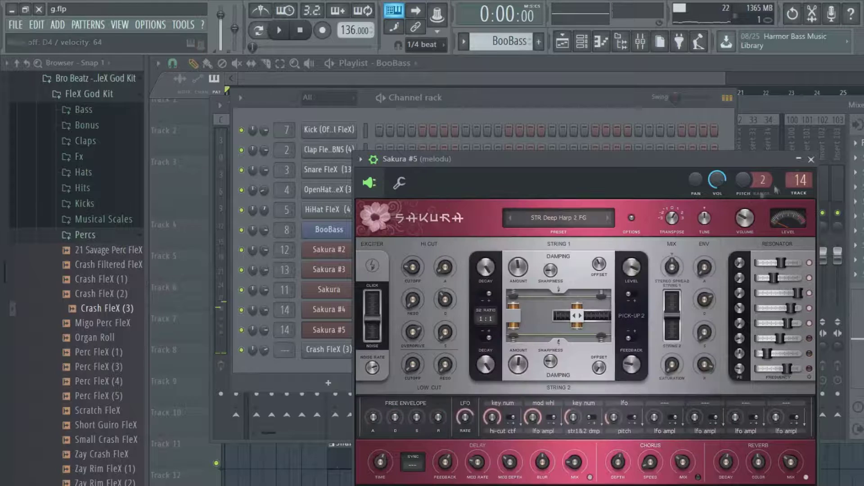
click(810, 159)
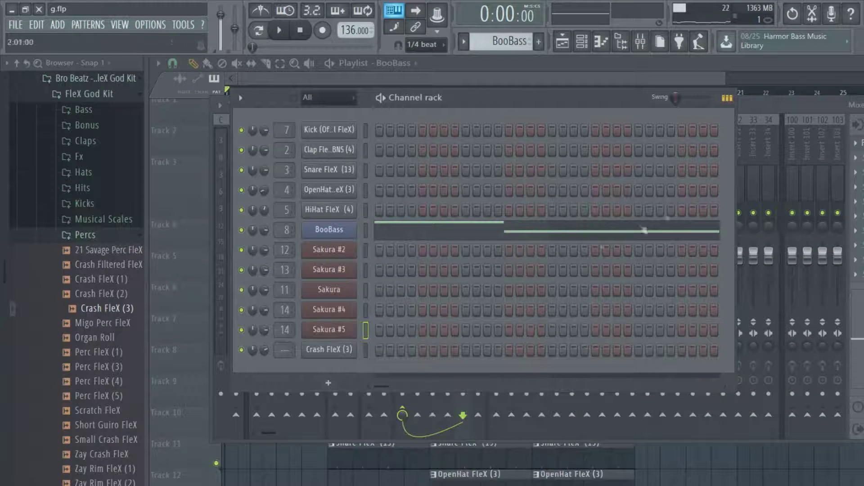
Step: Route Sakura #5 to mixer track 15 and add Fruity Parametric EQ 2 there, rolling off lows with band 1 and highs with band 7
click(857, 143)
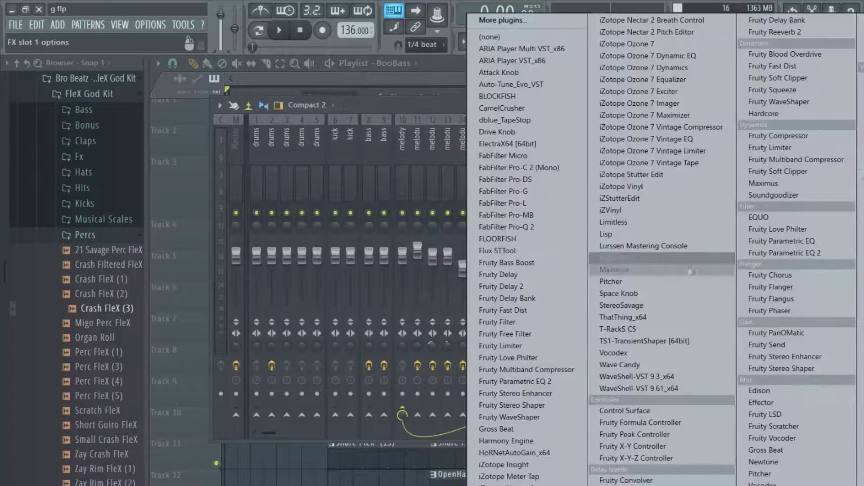
click(729, 249)
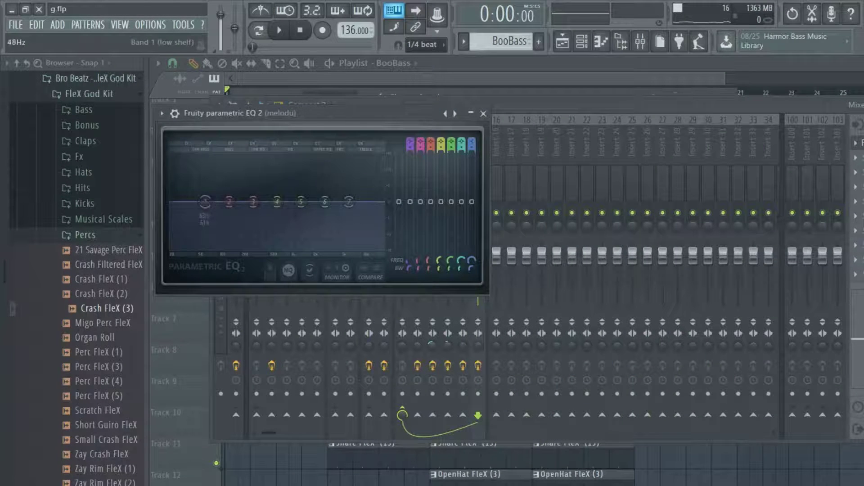
drag(203, 203, 255, 245)
drag(371, 203, 381, 244)
drag(325, 202, 329, 197)
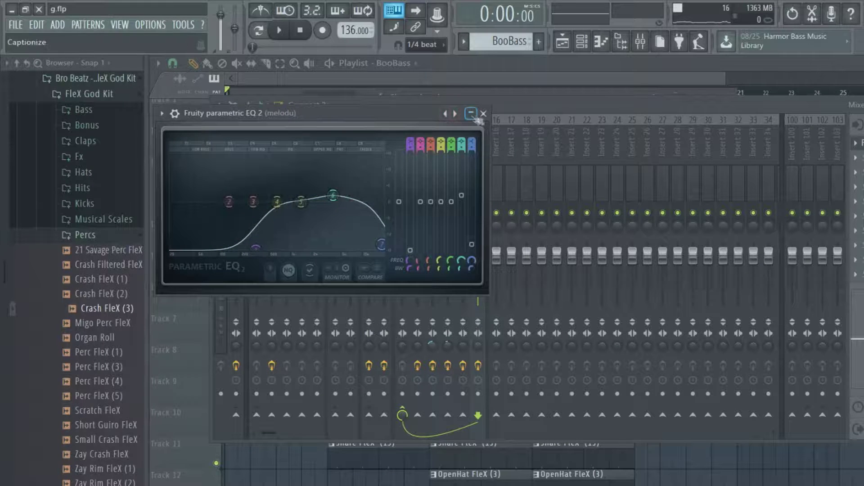
Step: Shape track 15's middle EQ bands by dipping band 6 about 1.9 dB near 4763 Hz, cutting band 4, boosting band 5 and sweeping band 3
drag(358, 186, 356, 203)
key(ctrl+z)
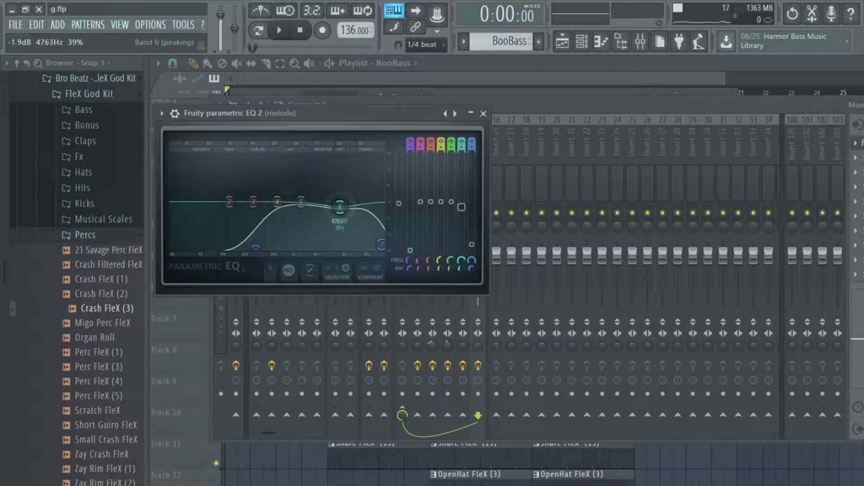
drag(301, 202, 354, 187)
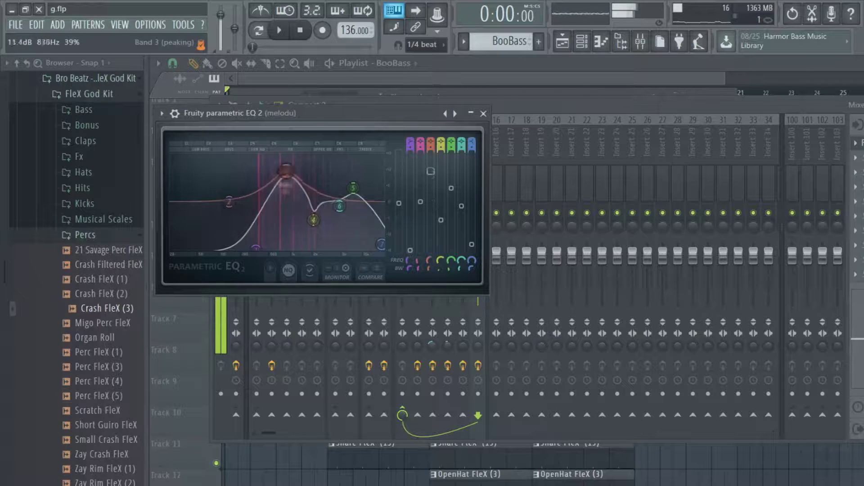
click(483, 113)
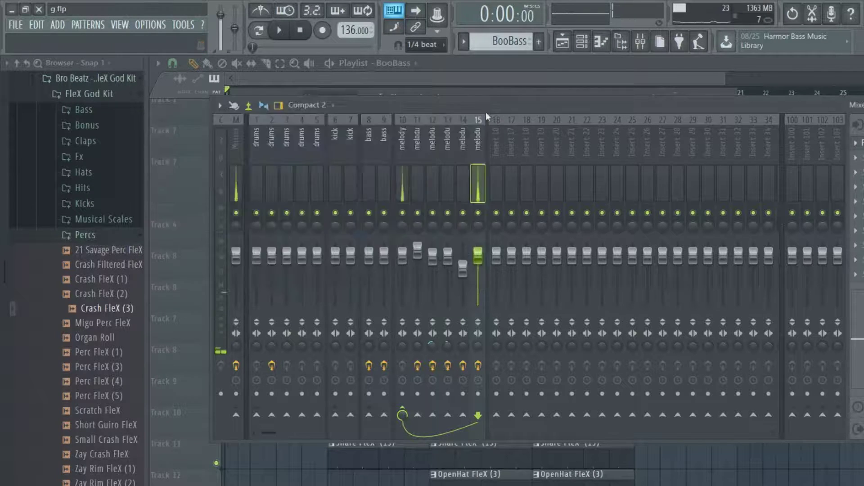
Step: Add Fruity Delay in slot 2 of mixer track 15 with minimal feedback, a 136 bpm tempo and 4 note steps
click(582, 41)
click(858, 157)
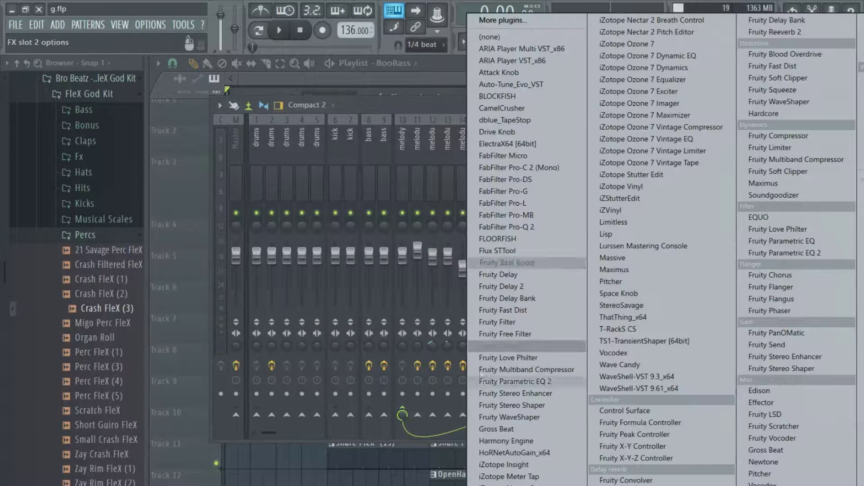
click(517, 276)
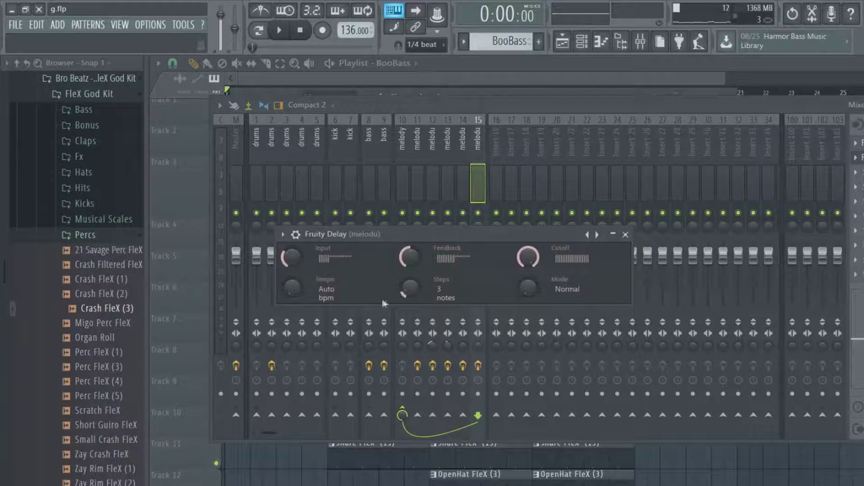
key(alt+Tab)
key(alt+Tab)
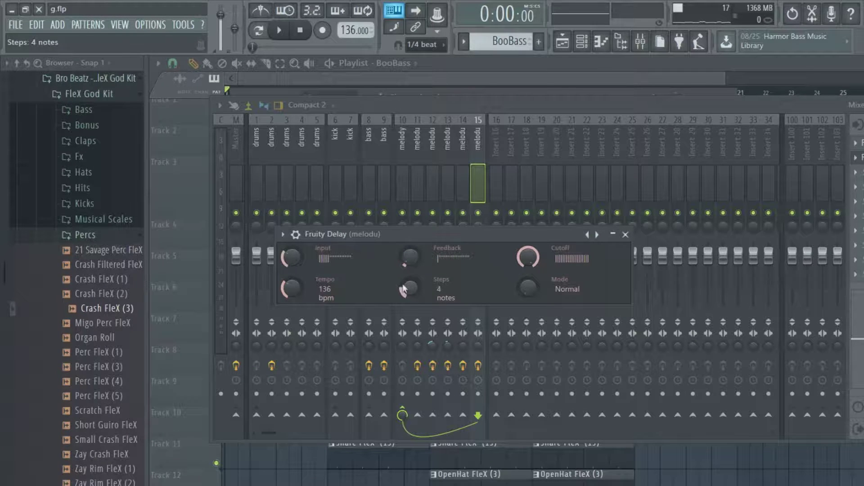
key(d)
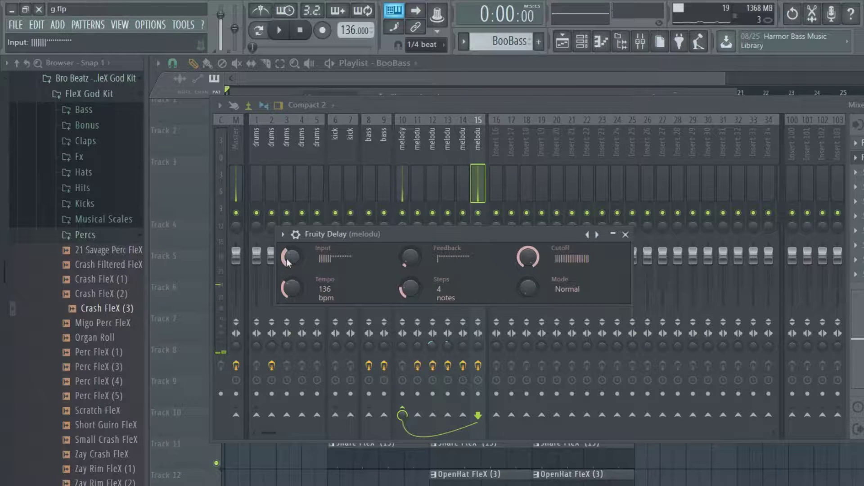
click(625, 234)
Step: Add Fruity Reeverb 2 in slot 3 of mixer track 15 with a longer decay and lower the track's fader to 77%
click(855, 172)
click(799, 32)
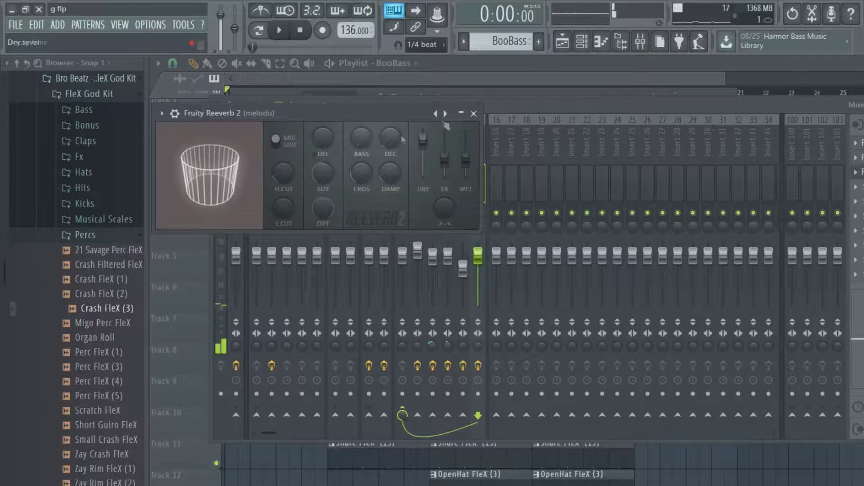
drag(392, 139, 392, 131)
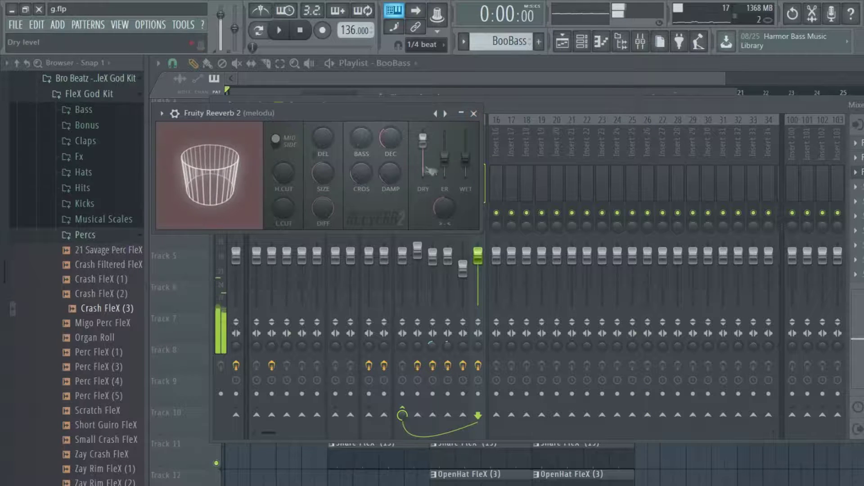
click(474, 114)
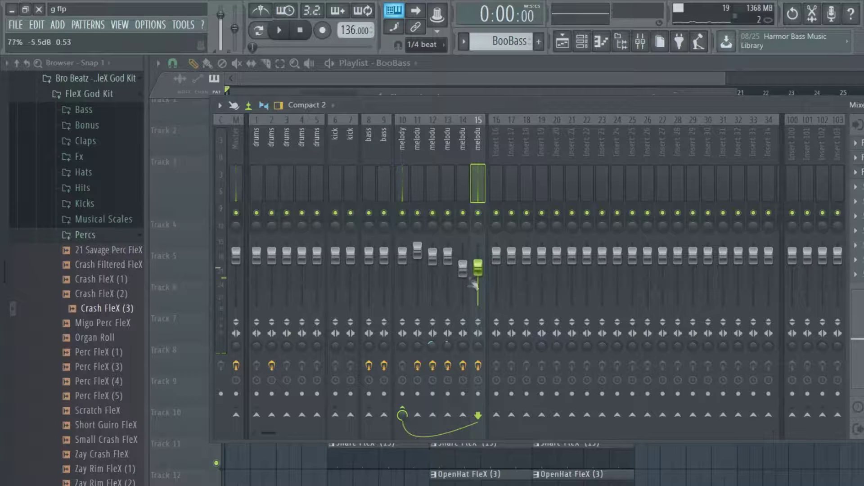
Step: Check the panning of melody mixer tracks 12 to 15
click(460, 236)
click(447, 229)
click(434, 230)
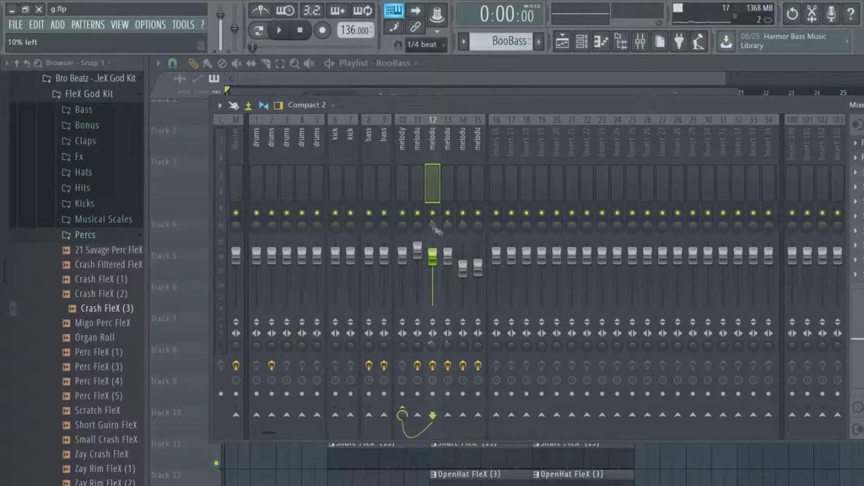
click(480, 233)
Step: Switch to the Sakura #3 pattern and copy the notes of the Sakura #3 channel
key(F6)
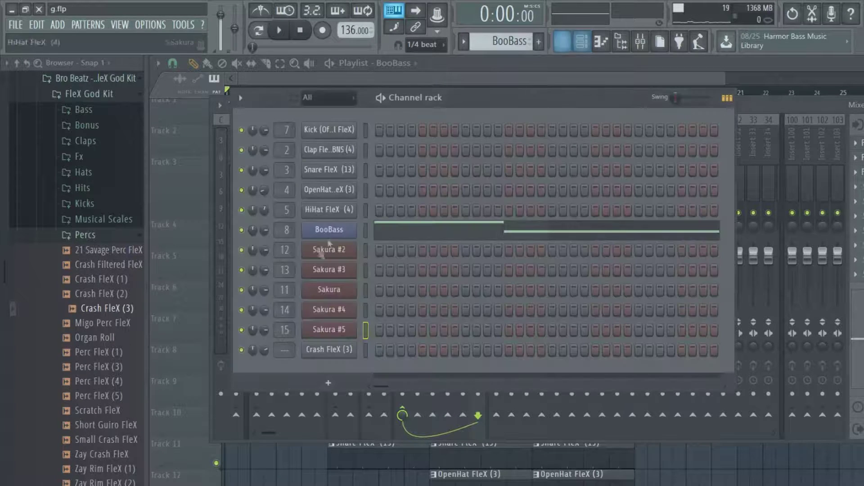
key(F2)
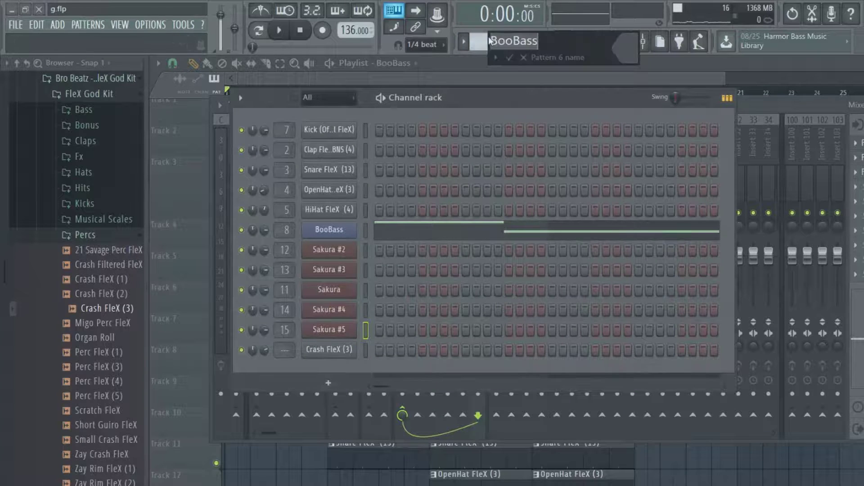
click(523, 58)
scroll(487, 42, down, 1)
right_click(354, 271)
click(473, 282)
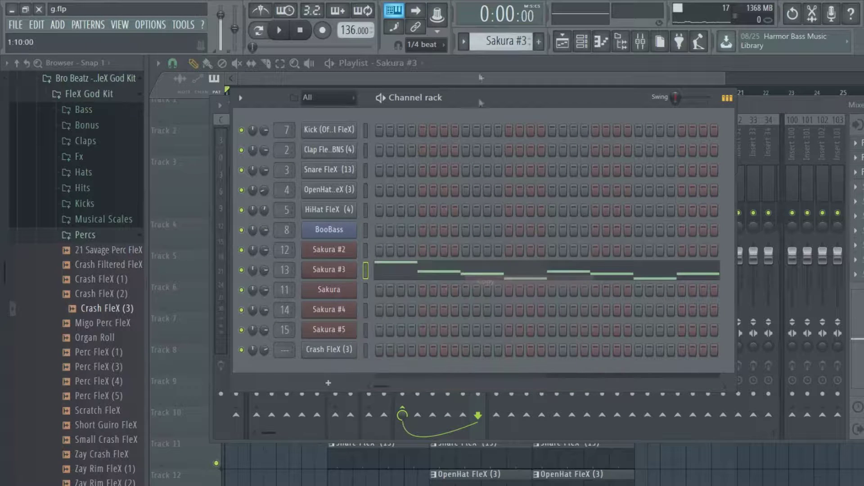
Step: Create a new empty pattern and paste the copied notes into its Sakura #5 channel
click(540, 44)
click(556, 58)
right_click(354, 332)
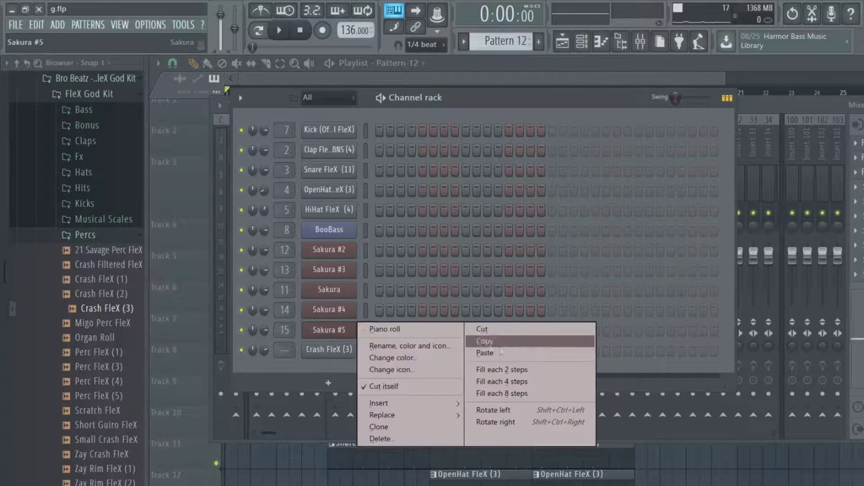
click(503, 355)
Step: Place Pattern 12 clips on playlist Track 2 at bars 9, 13, 17 and 21, and play from bar 17
key(F6)
drag(448, 123, 462, 152)
click(539, 141)
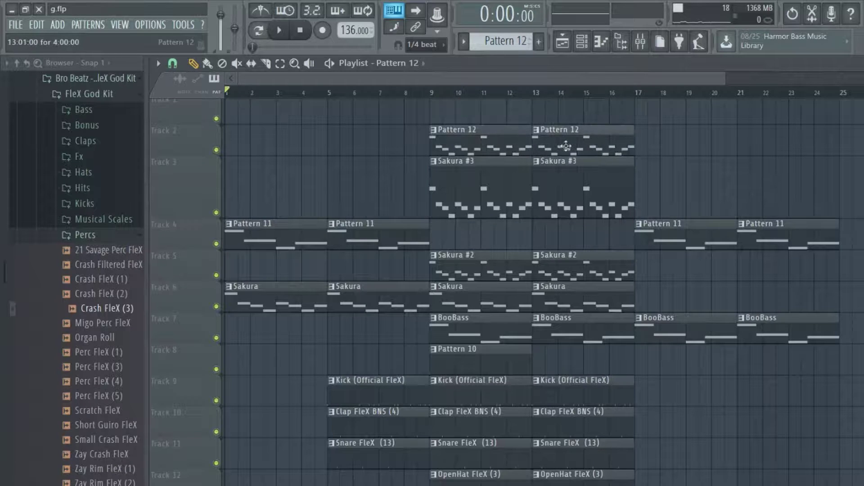
click(641, 152)
click(738, 148)
click(660, 134)
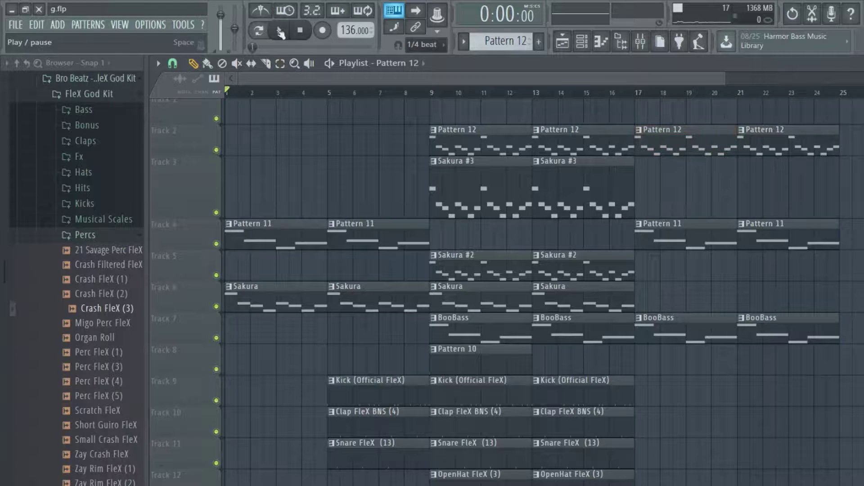
click(641, 94)
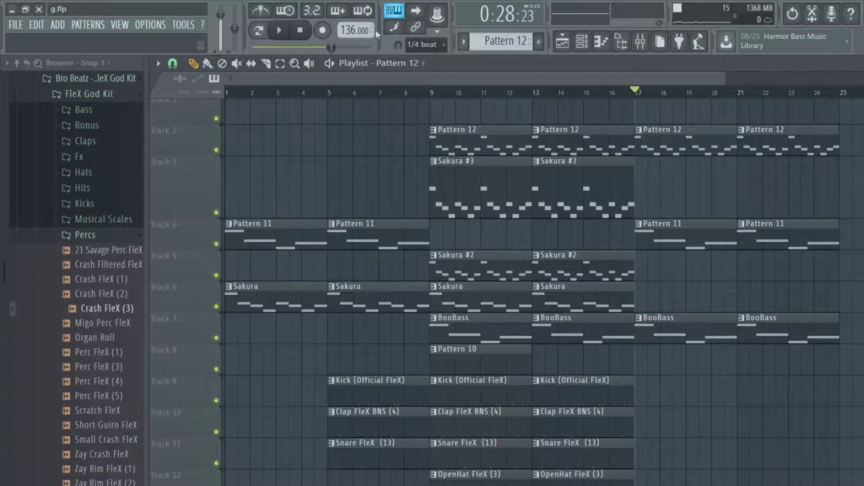
click(284, 35)
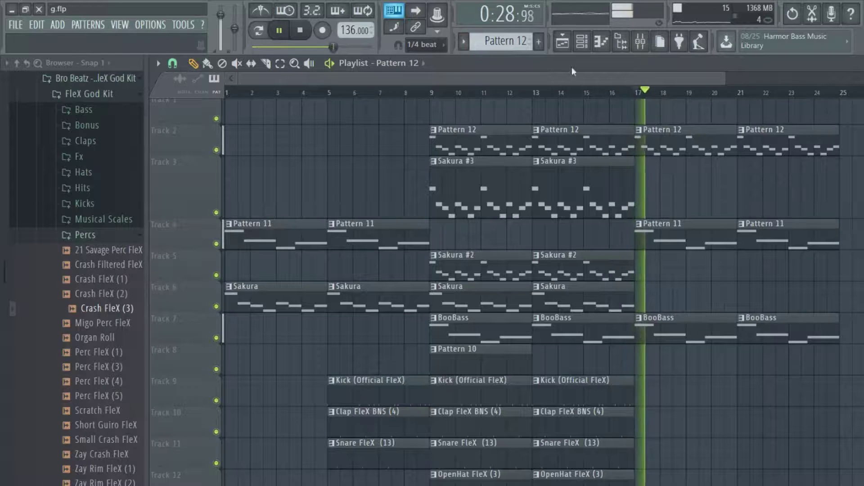
Step: Make the Pattern 12 clip at bar 9 unique and transpose all its Sakura #5 notes down one octave
click(433, 130)
click(469, 187)
double_click(467, 145)
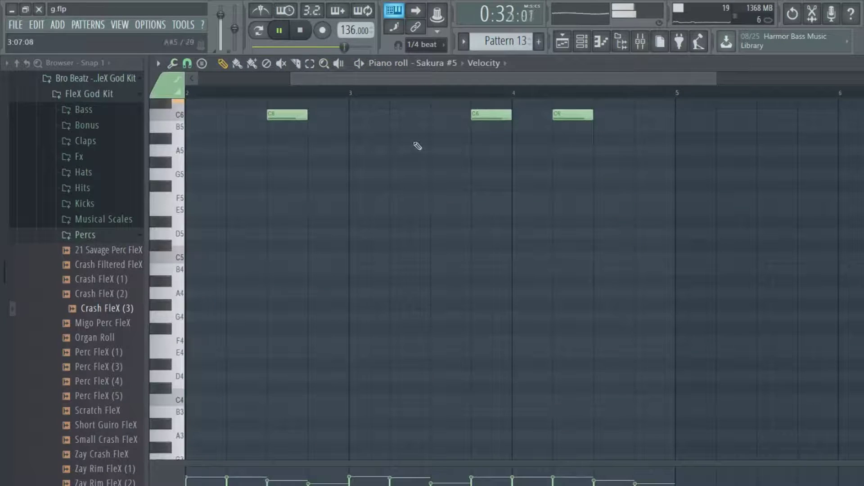
key(ctrl+v)
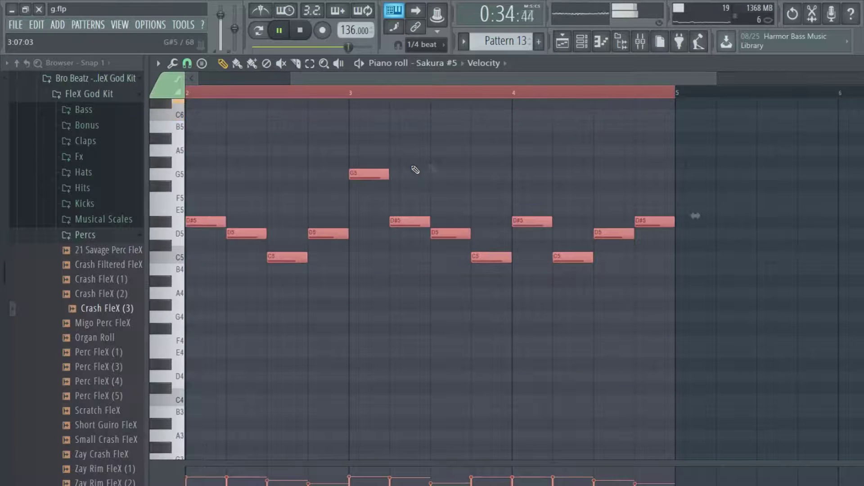
Step: Replace the Pattern 12 clip at bar 13 on Track 2 with Pattern 13 and stop playback
click(563, 41)
click(543, 133)
drag(450, 130, 444, 130)
drag(558, 131, 546, 130)
key(space)
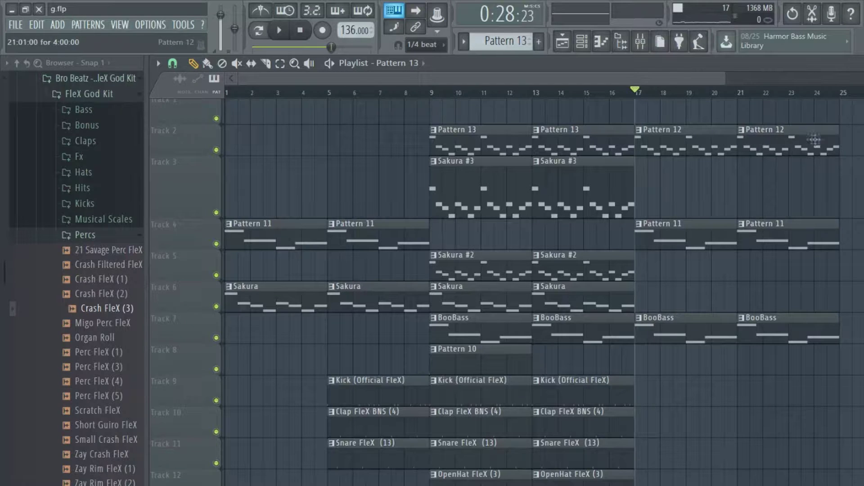
Step: Duplicate the Pattern 12, Pattern 11 and BooBass clips from bars 17 to 24 so the copies start at bar 25
drag(814, 140, 644, 373)
key(ctrl+b)
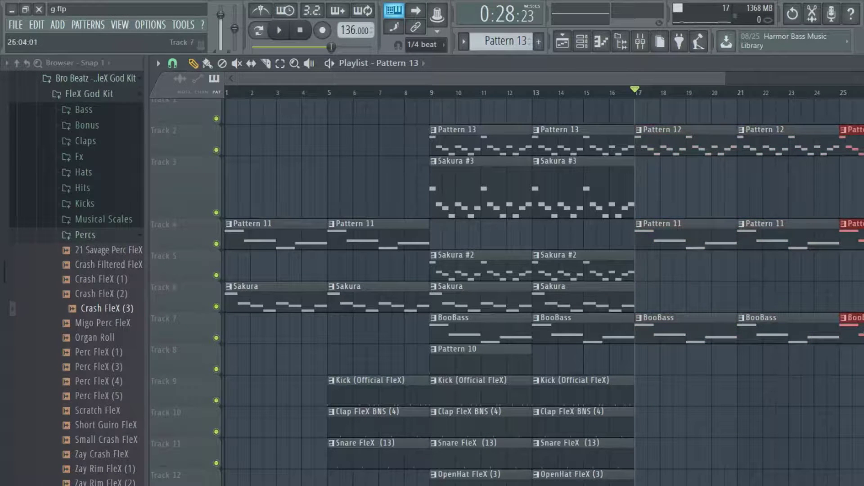
scroll(648, 83, down, 2)
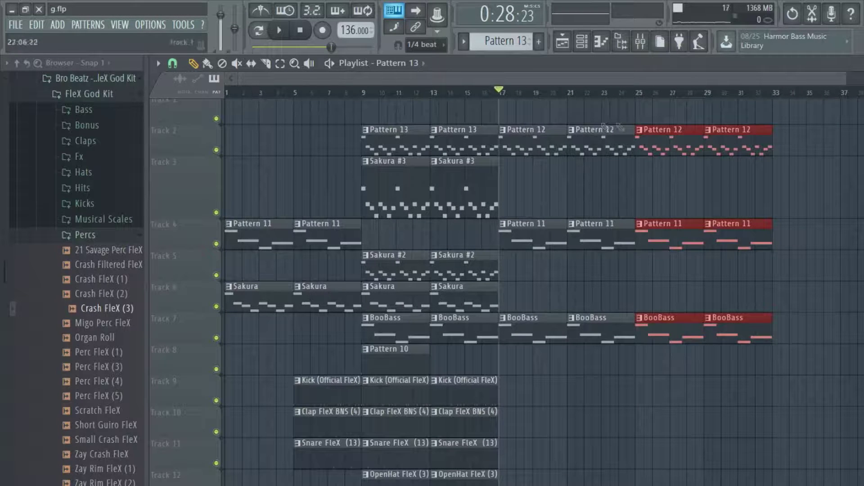
Step: Duplicate the Pattern 12, Pattern 11 and BooBass clips of bars 25 to 32 so the copies start at bar 33
click(632, 107)
scroll(639, 111, up, 1)
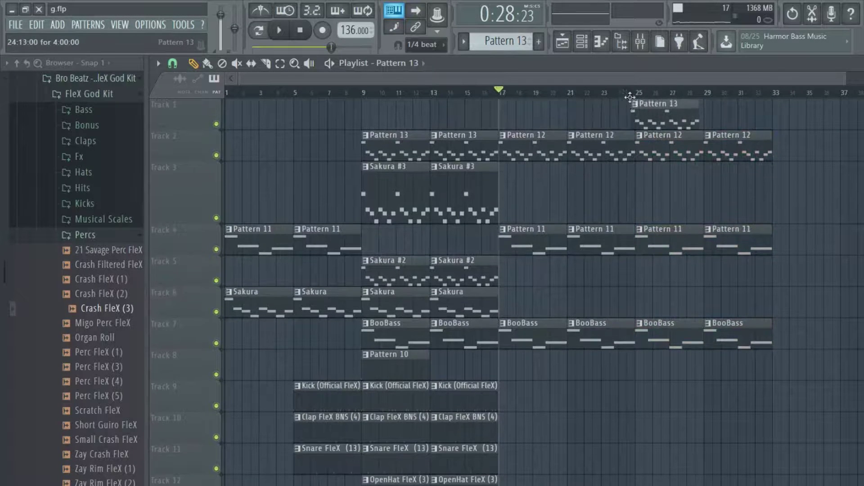
click(636, 94)
drag(640, 101, 494, 130)
drag(803, 144, 644, 355)
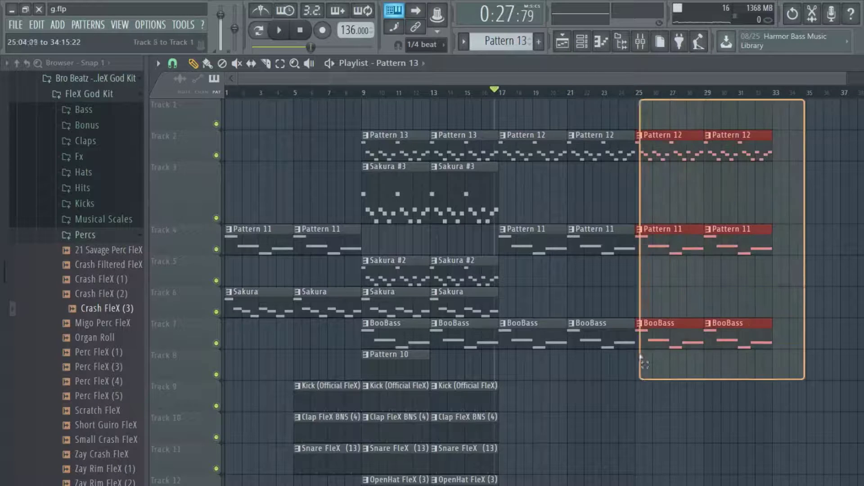
key(ctrl+b)
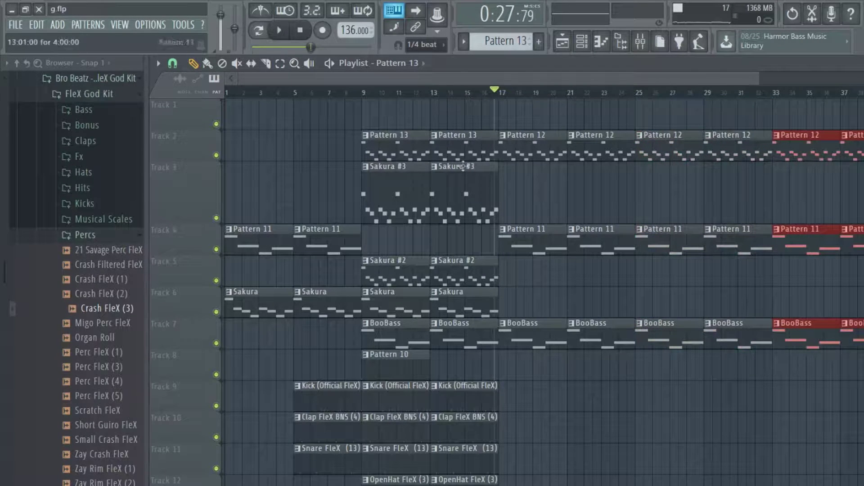
Step: Move all Pattern 12, Pattern 11 and BooBass clips from bar 17 onward so they start at bar 25
click(368, 93)
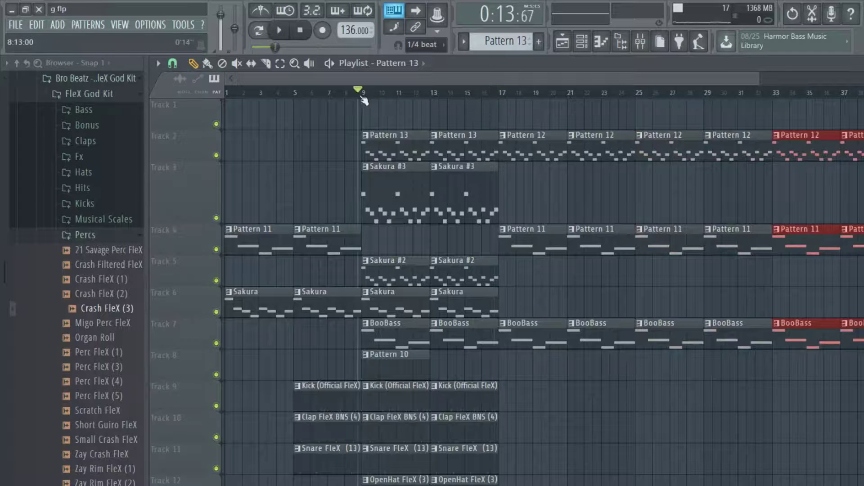
drag(521, 125, 765, 347)
drag(538, 340, 678, 340)
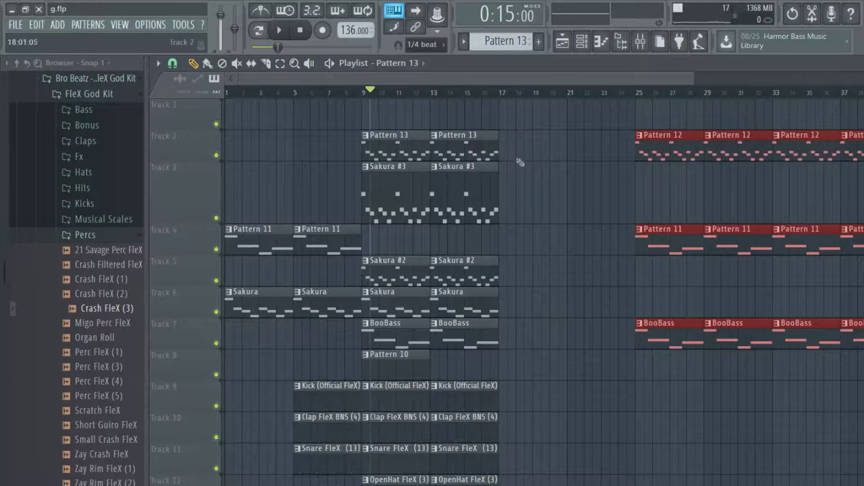
Step: Duplicate all clips of bars 9 to 16 on Tracks 2 to 13 so the copies start at bar 17
drag(517, 164, 363, 484)
scroll(406, 316, down, 3)
drag(399, 435, 519, 437)
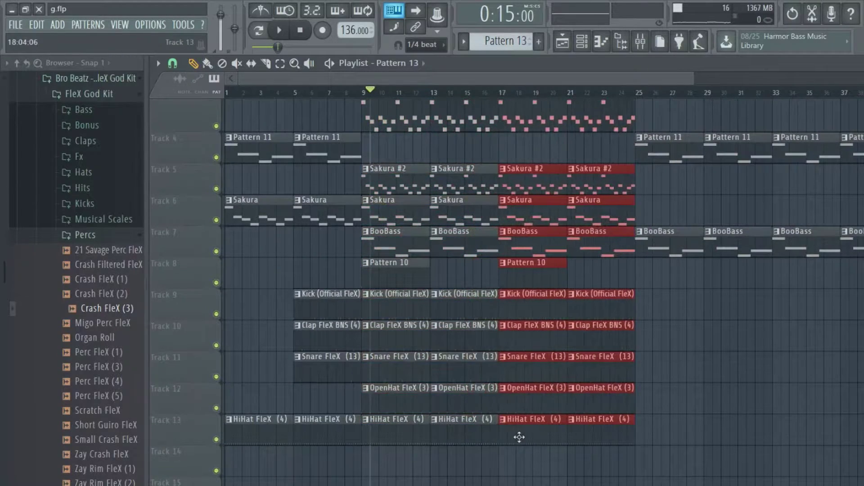
scroll(572, 421, up, 3)
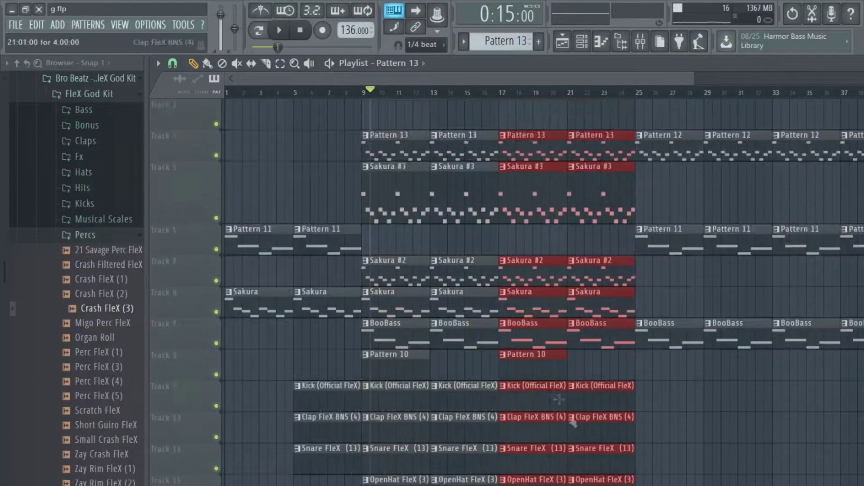
Step: Replace the Pattern 13 clips at bars 17 and 21 on Track 2 with Pattern 12 clips
click(603, 116)
right_click(599, 135)
right_click(531, 136)
drag(576, 144, 507, 158)
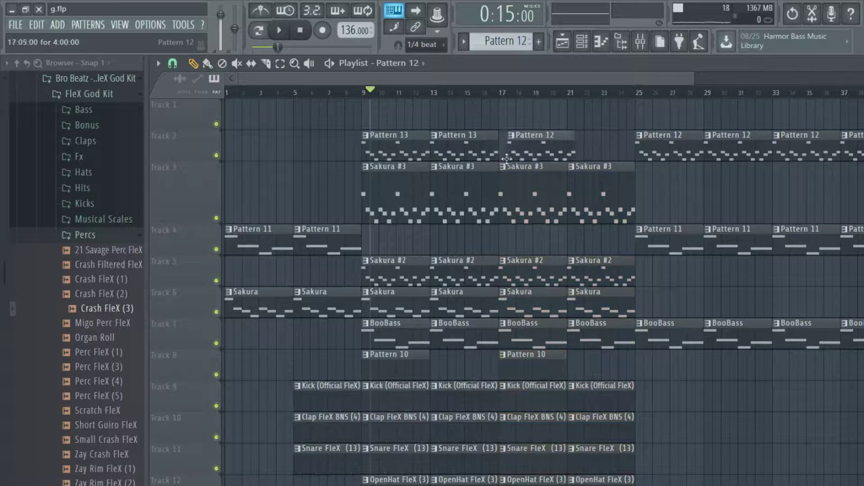
click(573, 159)
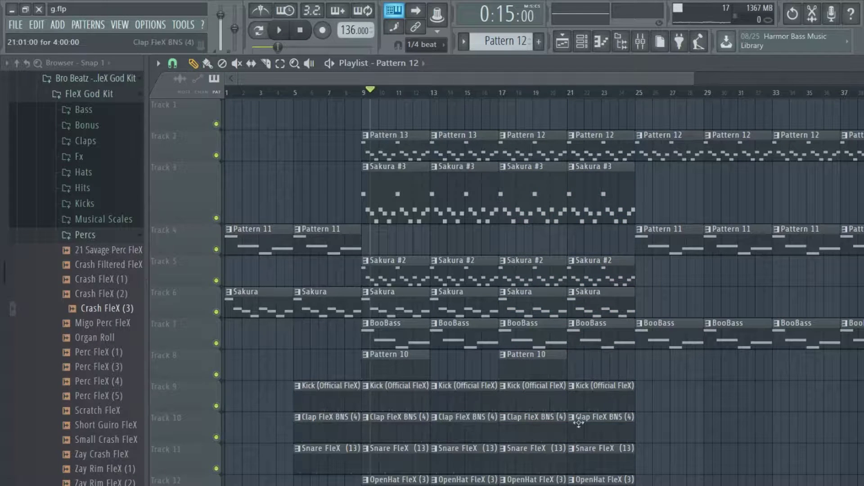
Step: Copy a Kick, Clap and Snare clip set to bar 29 and repeat it three times through bar 44
drag(645, 394, 727, 435)
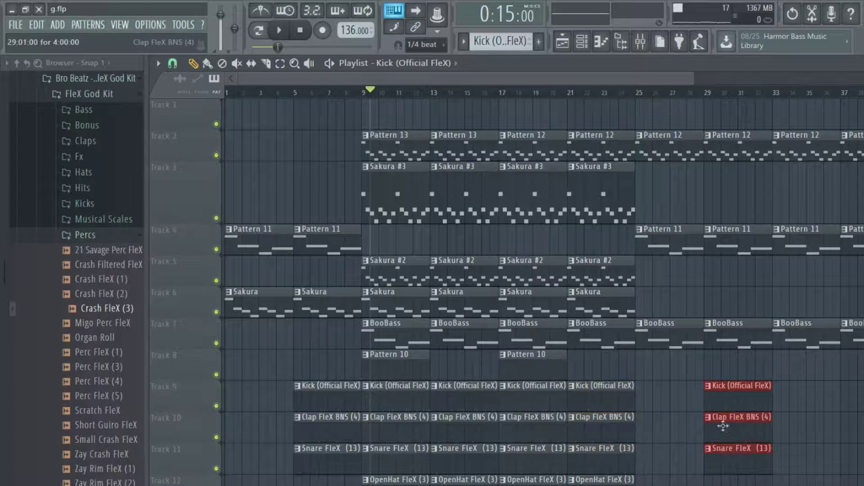
key(ctrl+b)
key(ctrl+b)
key(ctrl+b)
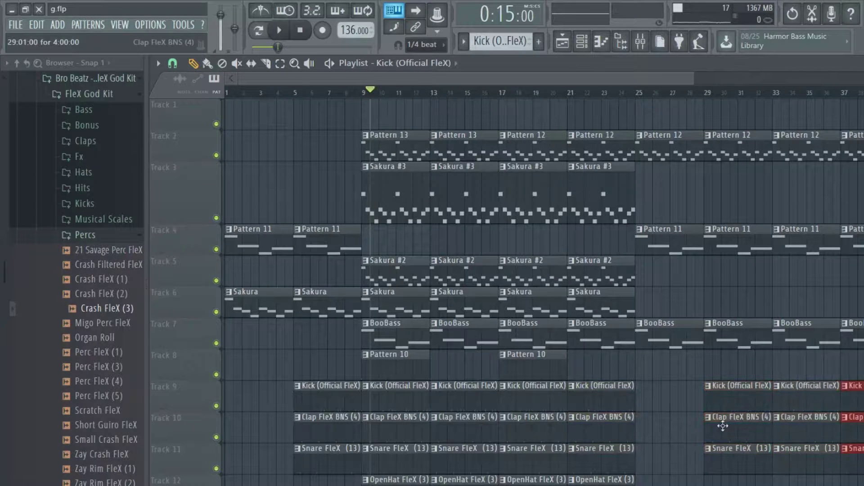
Step: Place OpenHat FleX (3) clips at bars 33 and 41 on Track 12
scroll(646, 80, up, 5)
scroll(657, 79, down, 5)
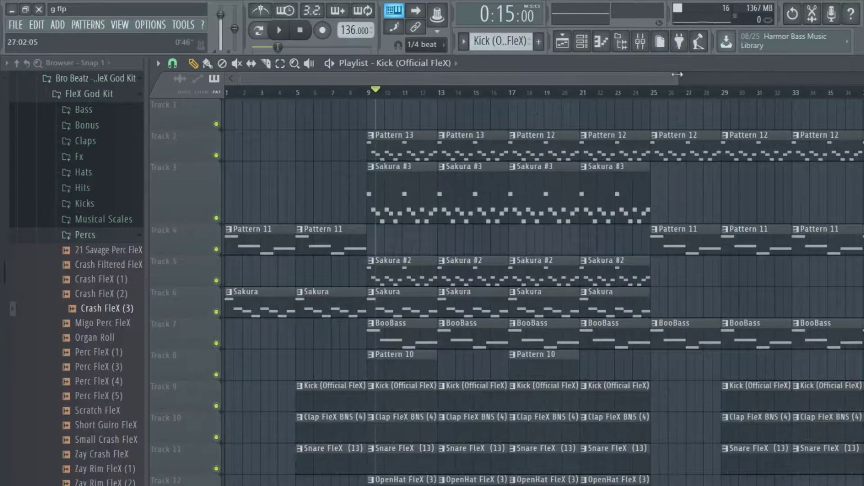
scroll(678, 74, down, 3)
scroll(555, 479, down, 2)
click(481, 433)
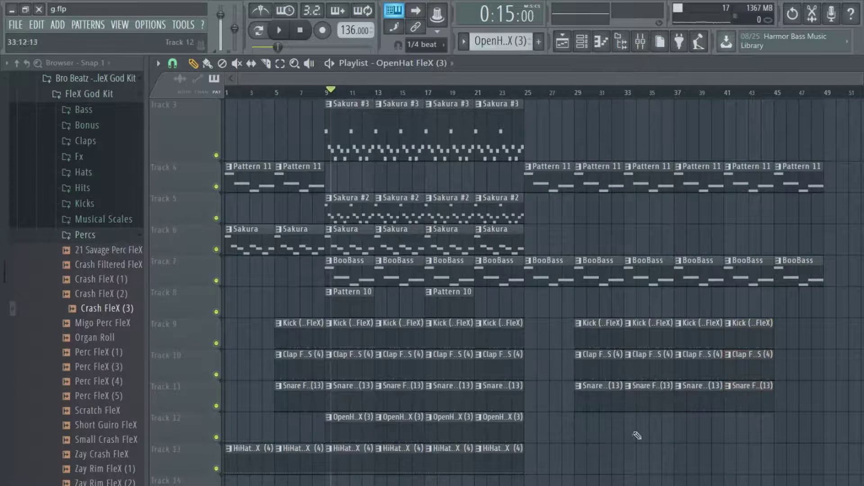
click(623, 436)
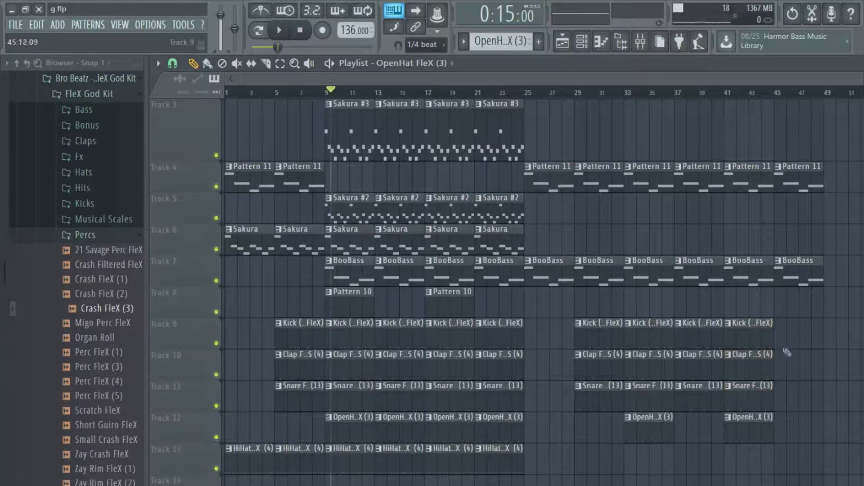
Step: Add a Kick clip on Track 9 and a Clap FleX BNS (4) clip on Track 10 at bar 45
click(772, 341)
click(760, 362)
click(772, 375)
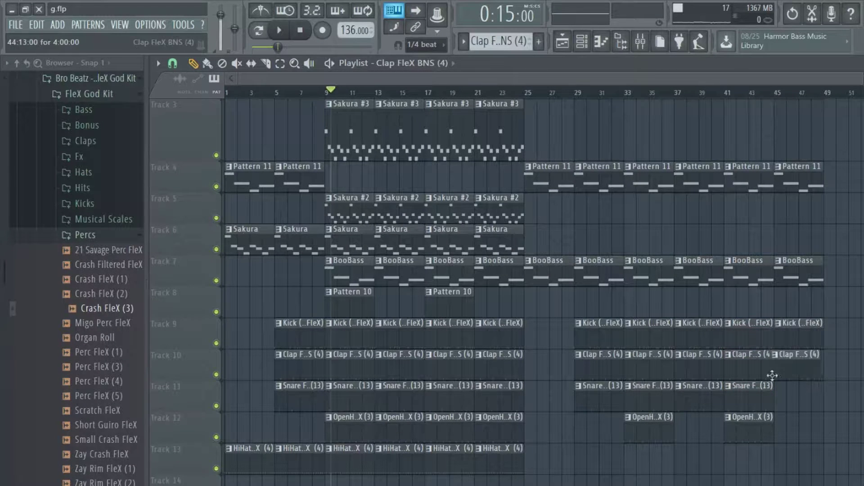
Step: Duplicate all clips of bars 9 to 24 on Tracks 2 to 13 so the copies start at bar 49
drag(490, 469, 329, 104)
key(ctrl+b)
click(718, 151)
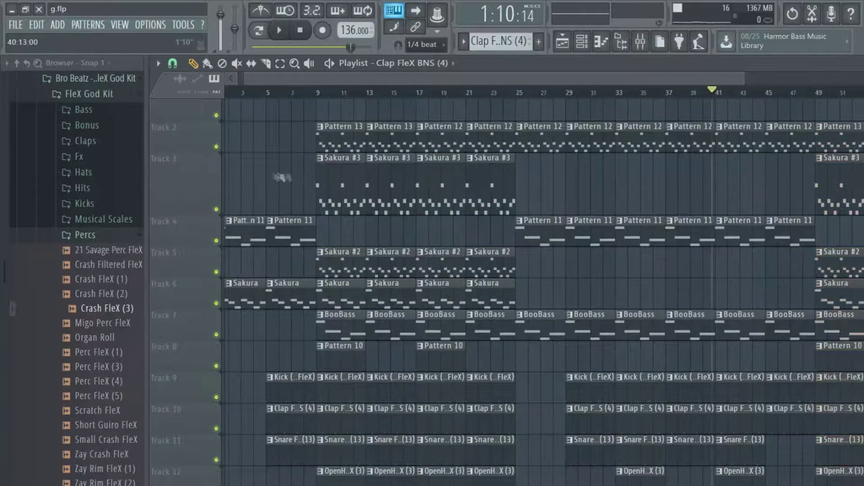
Step: Save the project and play the arrangement from the beginning
key(space)
key(ctrl+s)
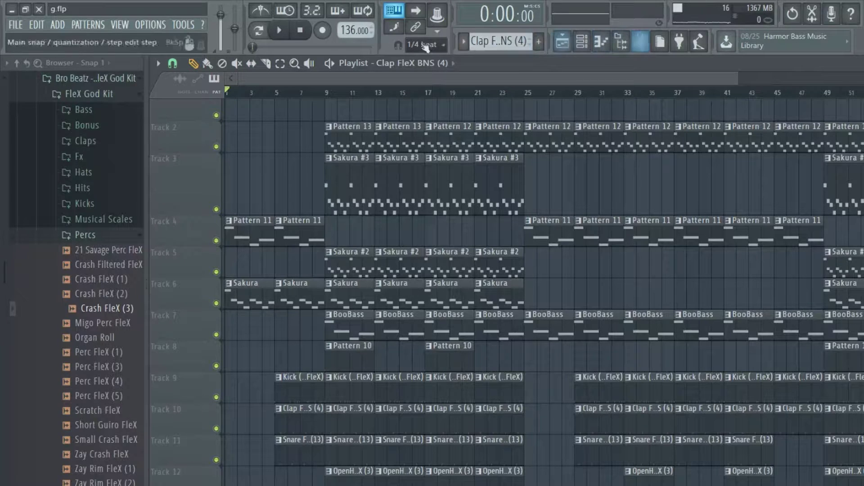
click(280, 31)
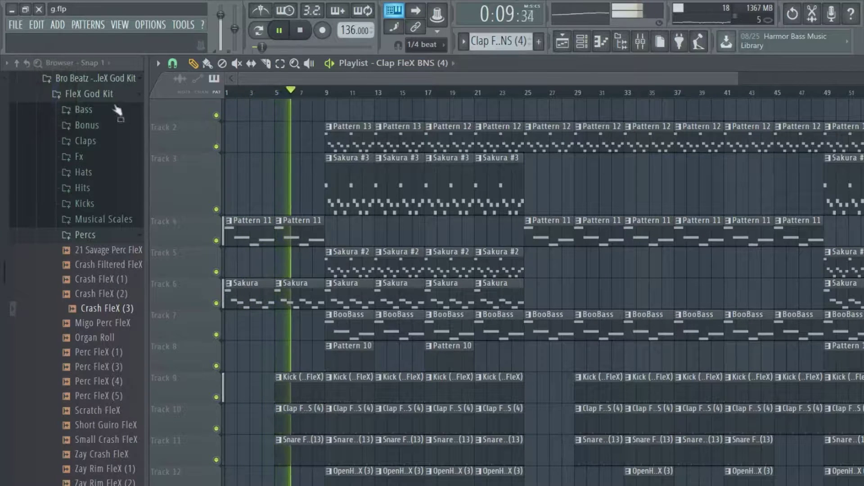
Step: Collapse the FleX God Kit folder and shrink the browser to give the playlist more width
click(78, 93)
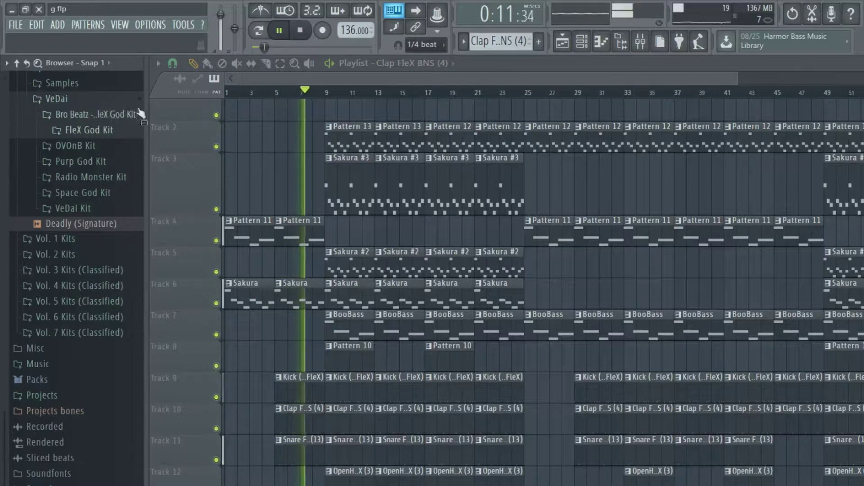
drag(146, 118, 13, 119)
scroll(681, 141, down, 1)
scroll(684, 144, up, 1)
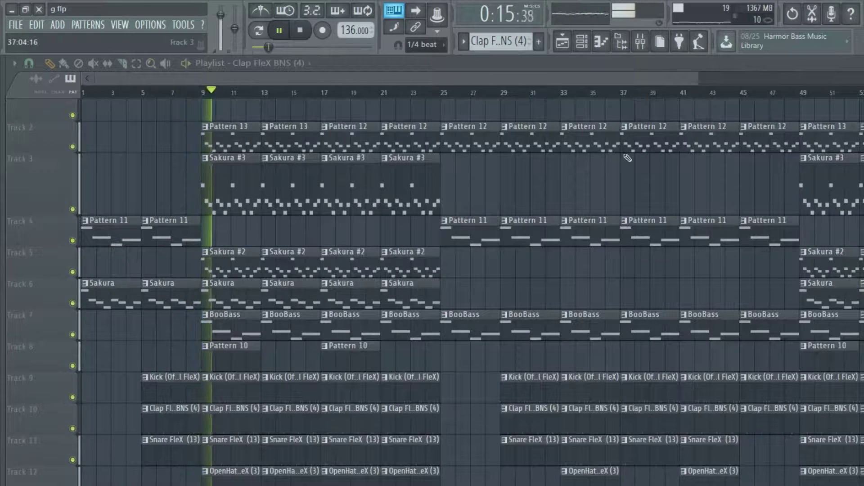
Step: Raise the volume of bass mixer track 8 to 103% (0.6 dB) and return to the playlist
click(641, 43)
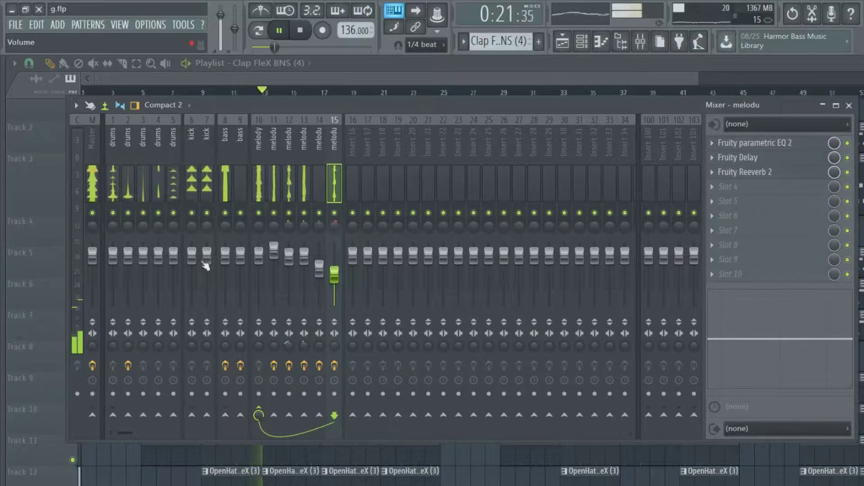
click(225, 255)
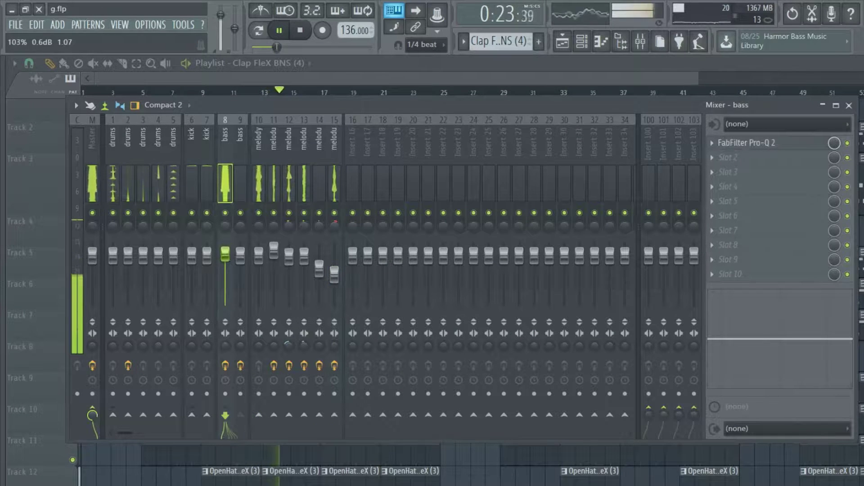
click(370, 80)
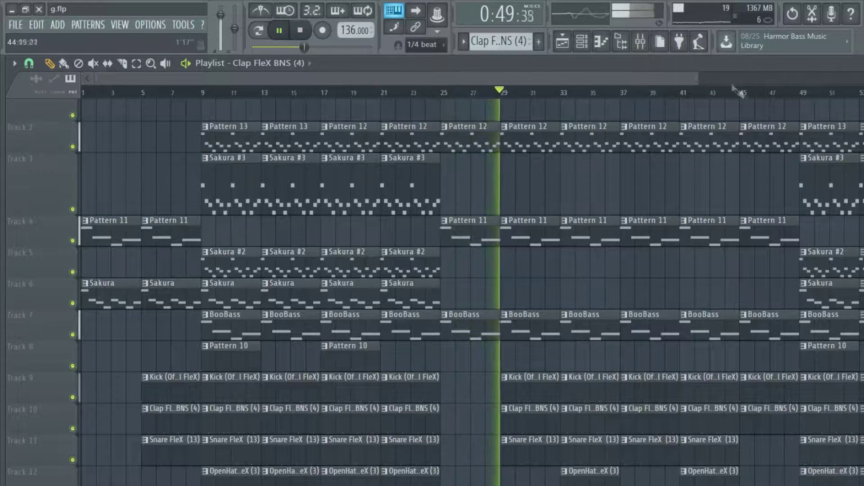
Step: Duplicate all clips of bars 25 to 64 so the copies start at bar 65
scroll(638, 230, down, 2)
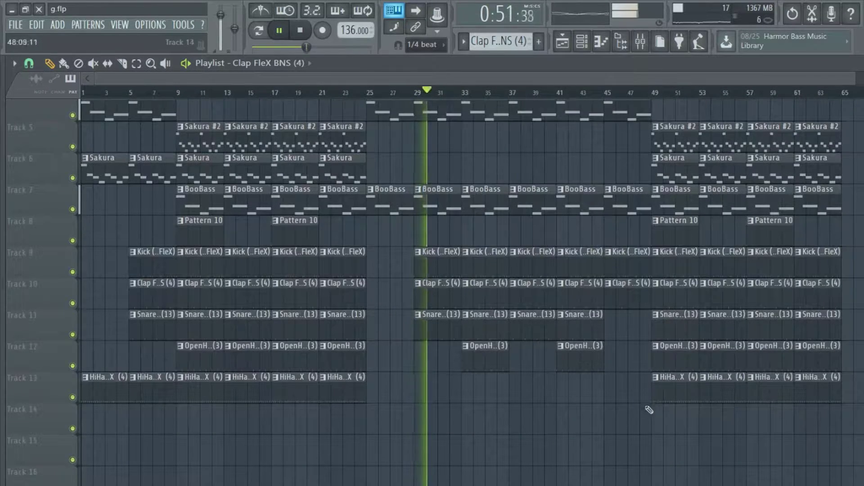
drag(650, 408, 409, 61)
Step: Delete the clips in bars 69 to 76 on all tracks and move the clips of bars 77 to 84 into the gap
drag(506, 480, 456, 101)
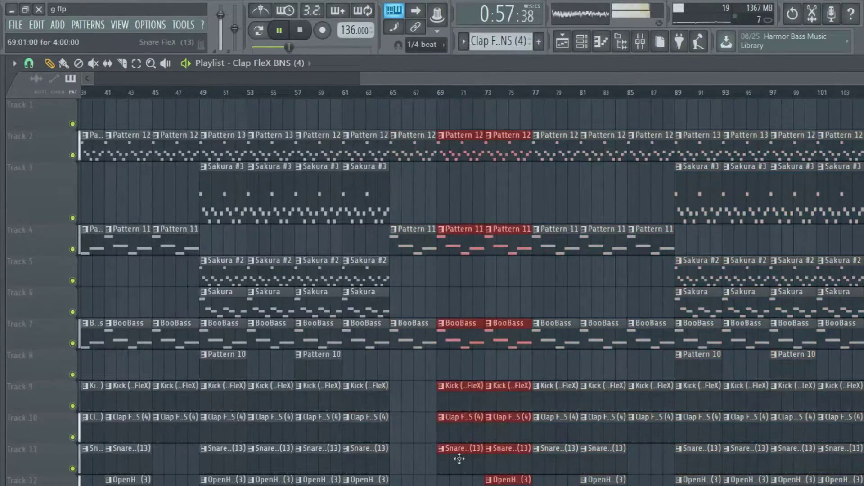
key(Delete)
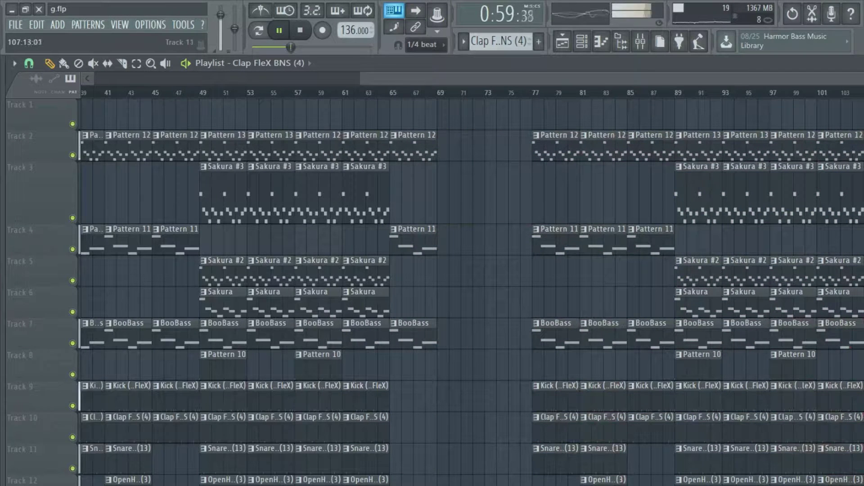
drag(478, 139, 520, 484)
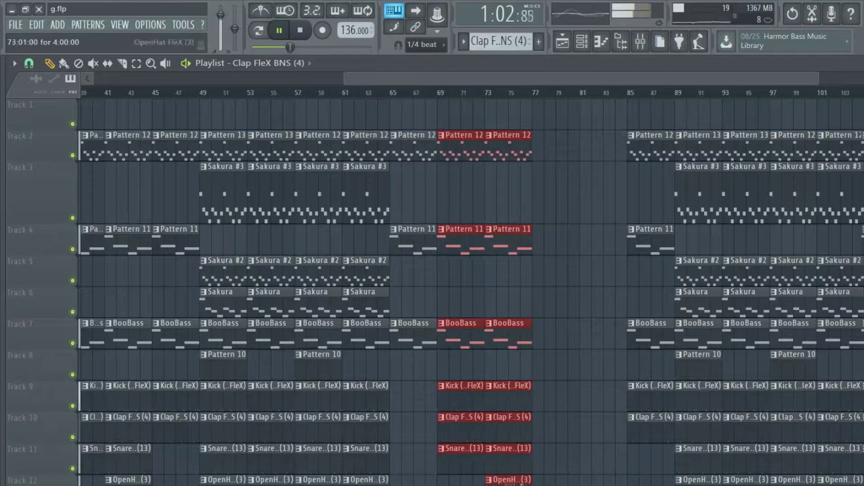
click(396, 427)
Step: Place HiHat FleX (4) clips at bars 77 and 81 and fill bars 77 to 84 with Pattern 11, BooBass, Kick, Clap and Snare clips
scroll(387, 426, down, 2)
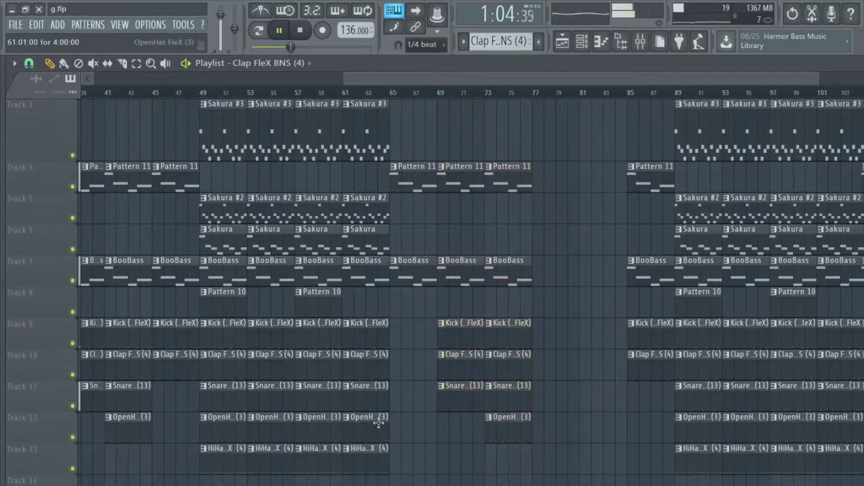
click(522, 462)
drag(527, 462, 533, 461)
click(598, 463)
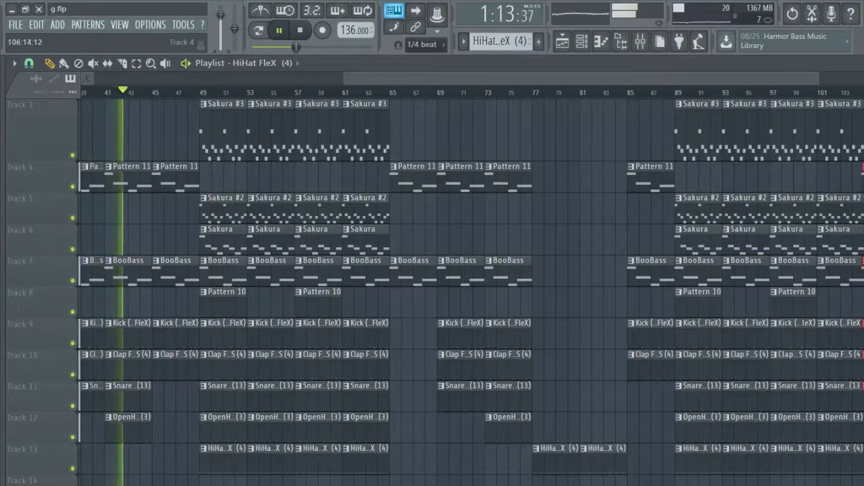
key(ctrl+v)
Step: Place Sakura clips at bars 65, 69 and 73 on Track 6
click(369, 239)
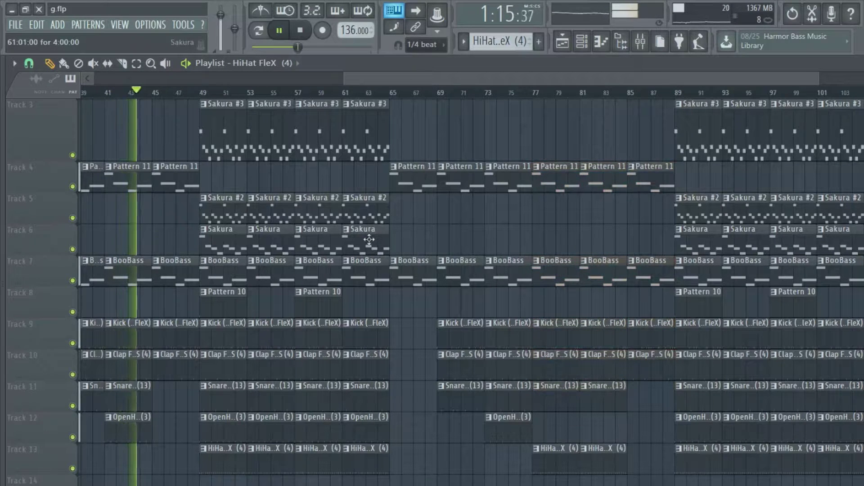
drag(439, 245, 390, 249)
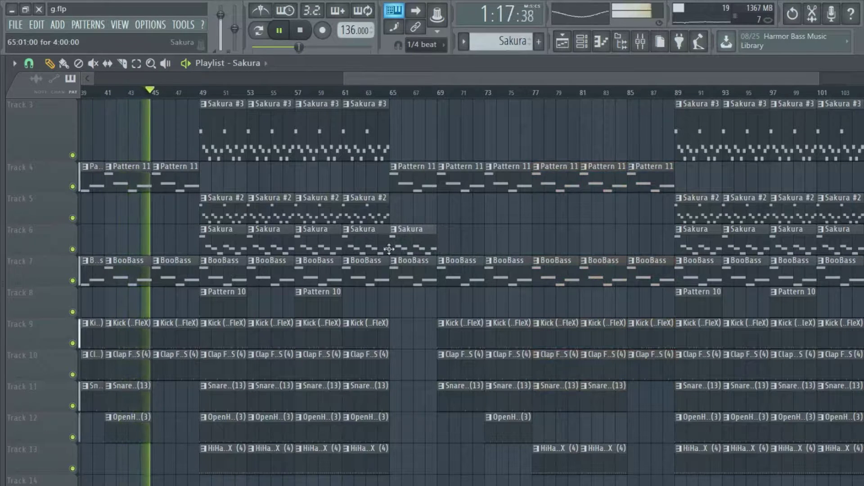
click(495, 243)
drag(496, 243, 452, 246)
click(484, 250)
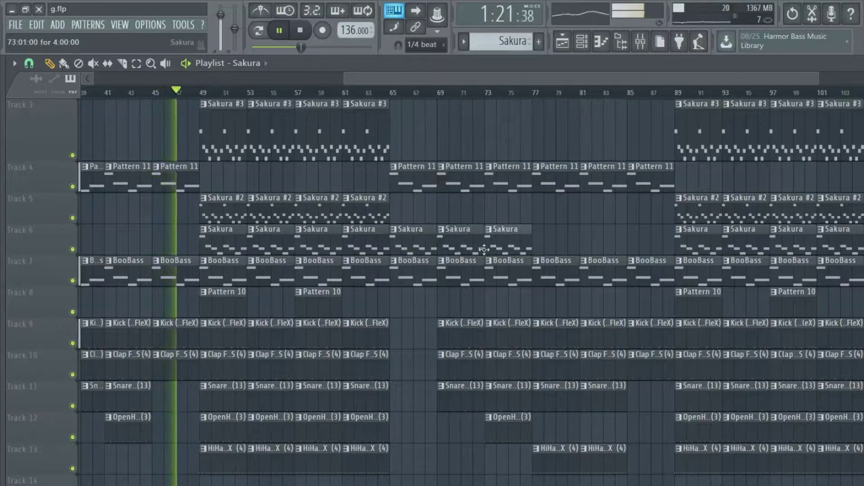
Step: Add Pattern 12 clips at bars 77 and 81 on Track 2, and delete all Pattern 12 clips from bars 77 to 88
scroll(541, 177, up, 2)
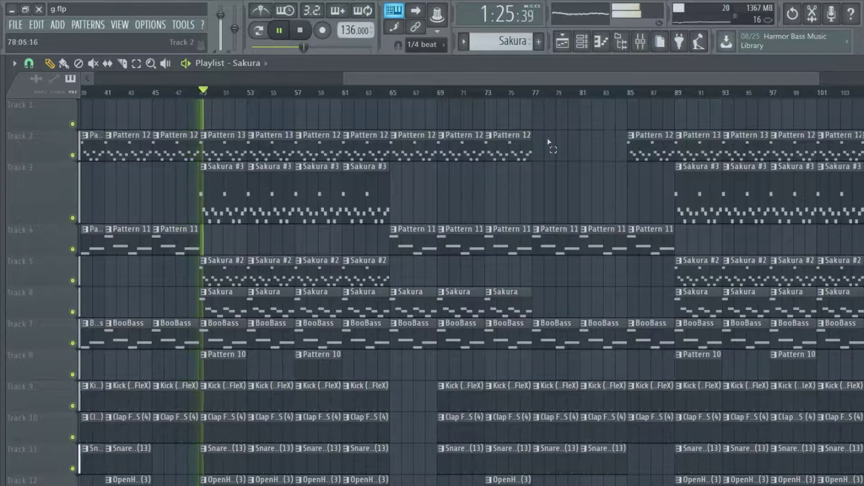
mouse_move(549, 141)
mouse_down()
mouse_move(446, 151)
mouse_move(545, 144)
mouse_up()
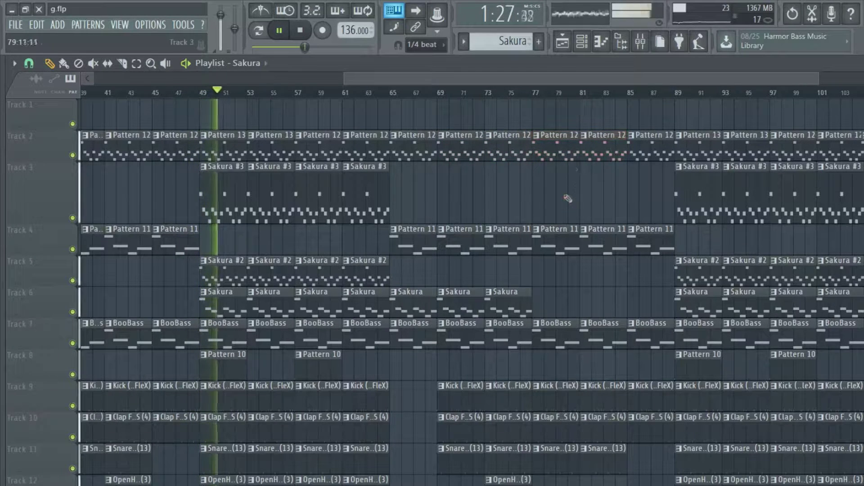
key(Delete)
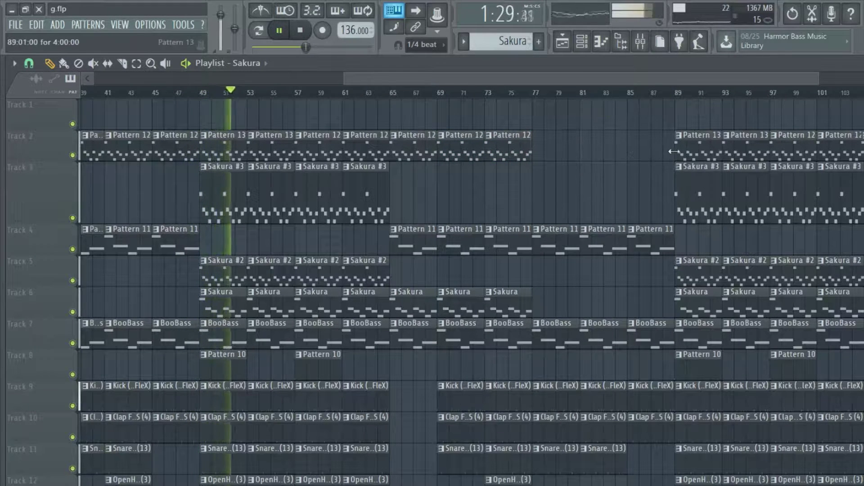
Step: Fill bars 77 to 88 on Track 2 with Pattern 13 clips
drag(673, 152, 601, 151)
click(597, 149)
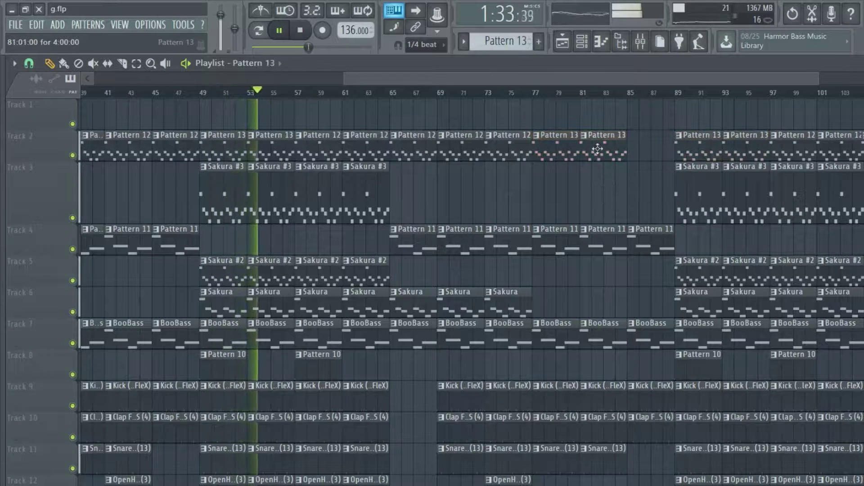
Step: Extend the BooBass clips on Track 7 and the HiHat FleX (4) clips on Track 13 with copies at bars 105, 109 and 113
scroll(596, 93, down, 3)
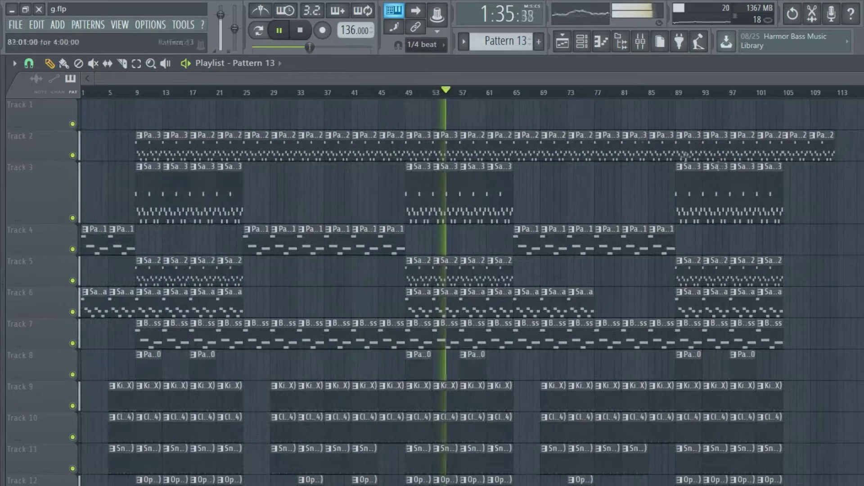
drag(793, 336, 733, 322)
key(ctrl+b)
key(ctrl+b)
scroll(846, 334, down, 3)
drag(656, 399, 857, 403)
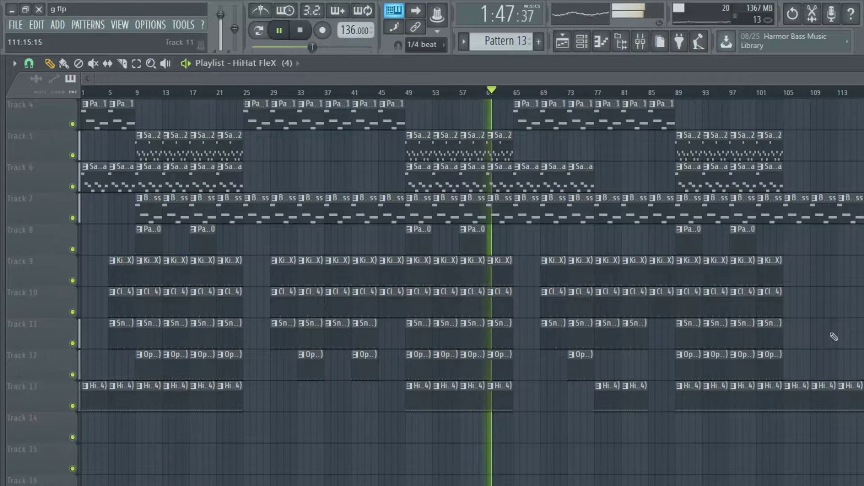
Step: Add one Clap clip on Track 10 and one Snare clip on Track 11 at bar 105
scroll(810, 356, up, 1)
drag(793, 318, 758, 377)
drag(769, 343, 794, 344)
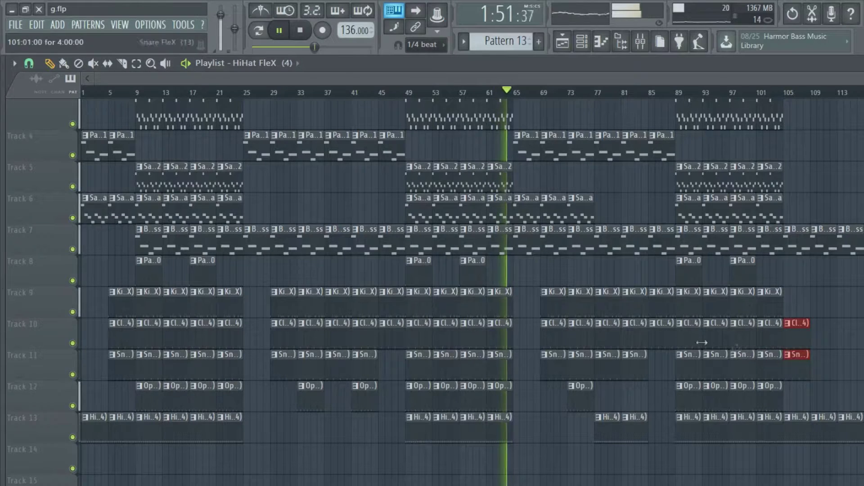
Step: Delete the Kick clip at bar 69 on Track 9, keeping the Clap and Snare clips below it
right_click(548, 302)
drag(553, 320, 555, 361)
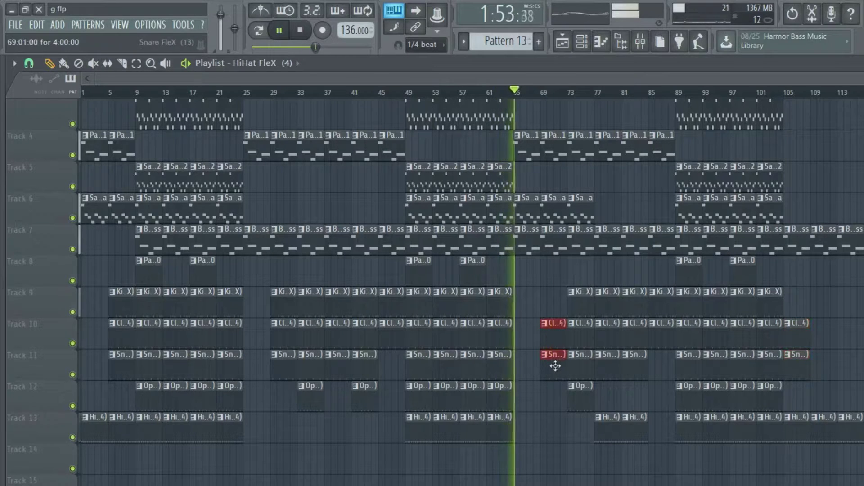
click(546, 303)
Step: Place Pattern 11 clips on Track 4 and Sakura clips on Track 6 at bars 105, 109 and 113
scroll(792, 251, up, 3)
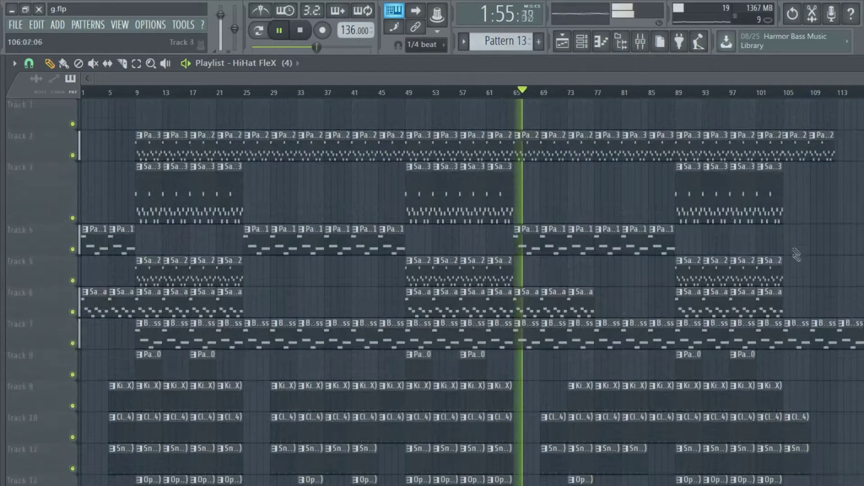
drag(521, 226, 829, 298)
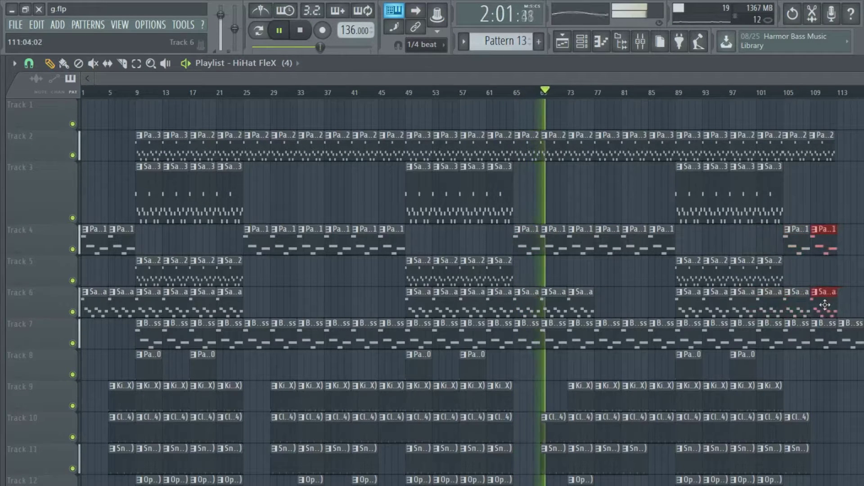
key(ctrl+b)
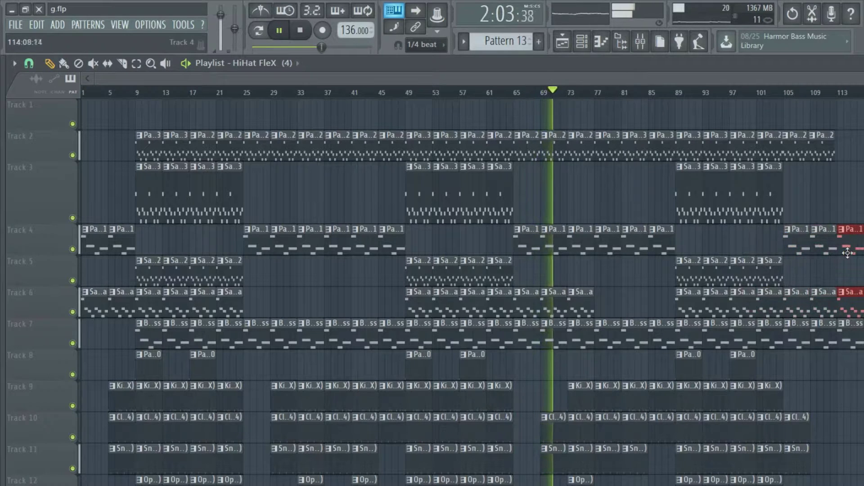
key(ctrl+b)
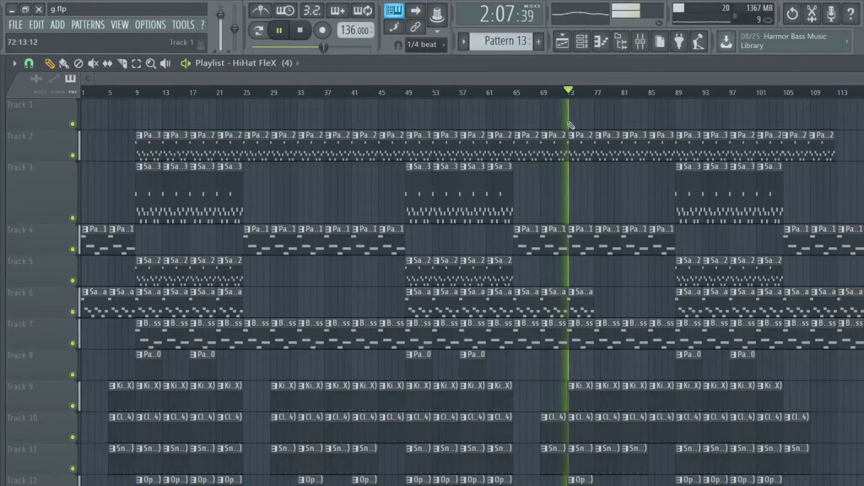
Step: Review the arrangement across all tracks during playback, and stop the song
scroll(621, 117, down, 2)
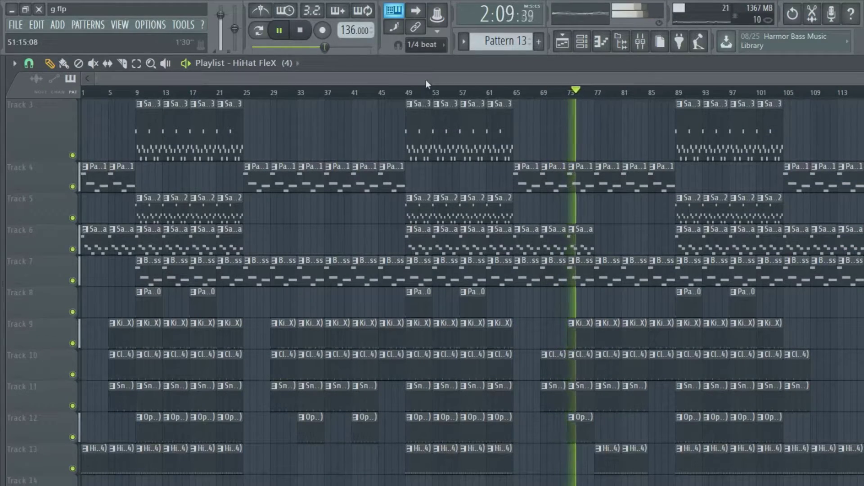
scroll(640, 215, up, 2)
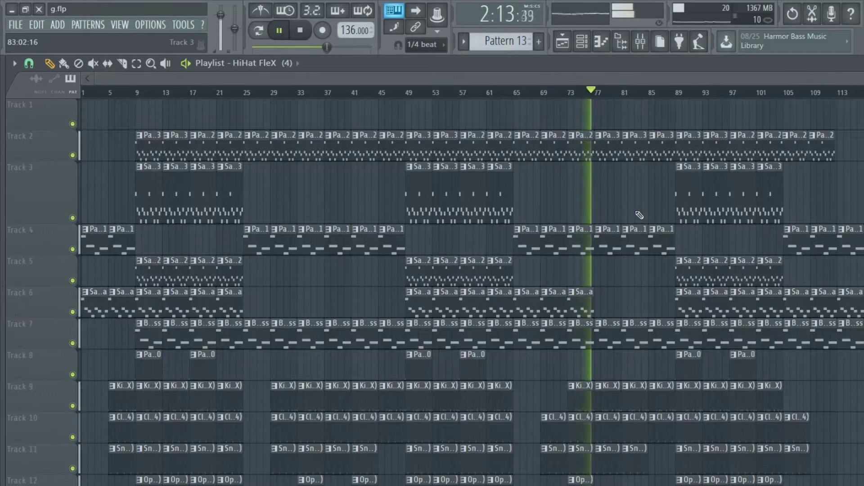
scroll(639, 215, down, 1)
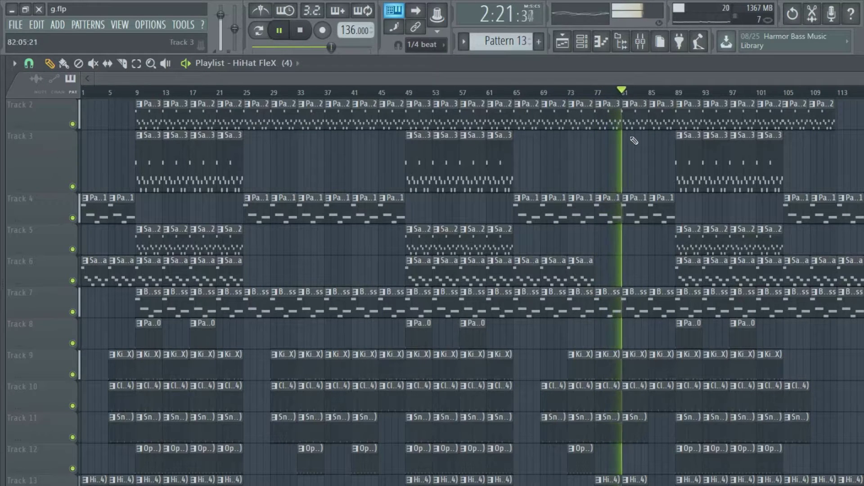
click(301, 32)
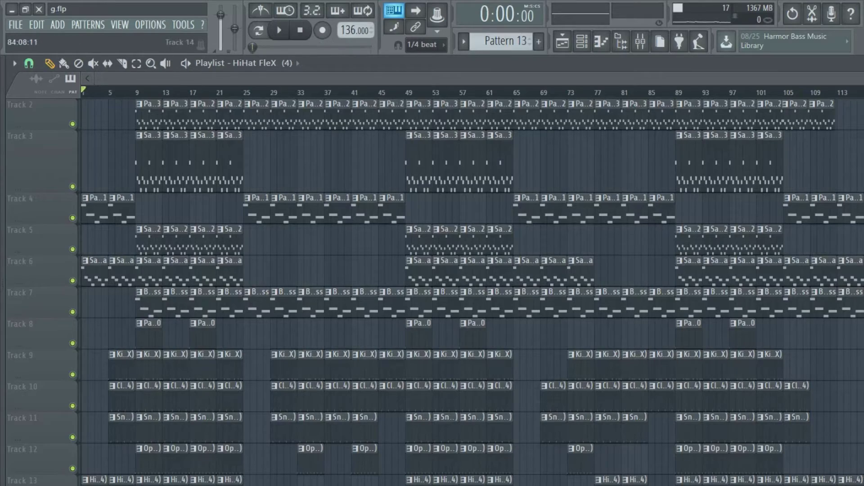
click(661, 454)
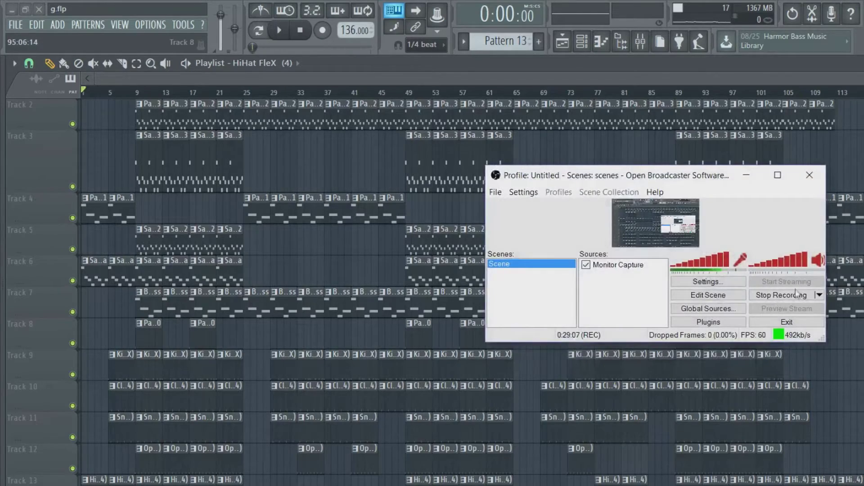